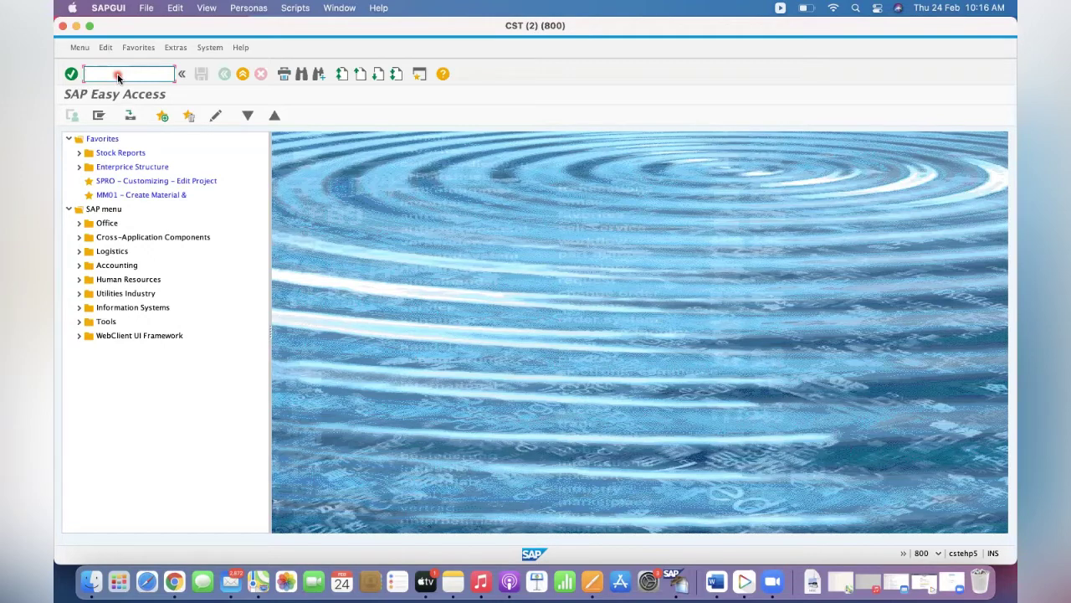
- Open the handling unit selection and list the handling units in plant GKP4, storage location RM01
{"action": "type", "text": "o"}
{"action": "key", "text": "Return"}
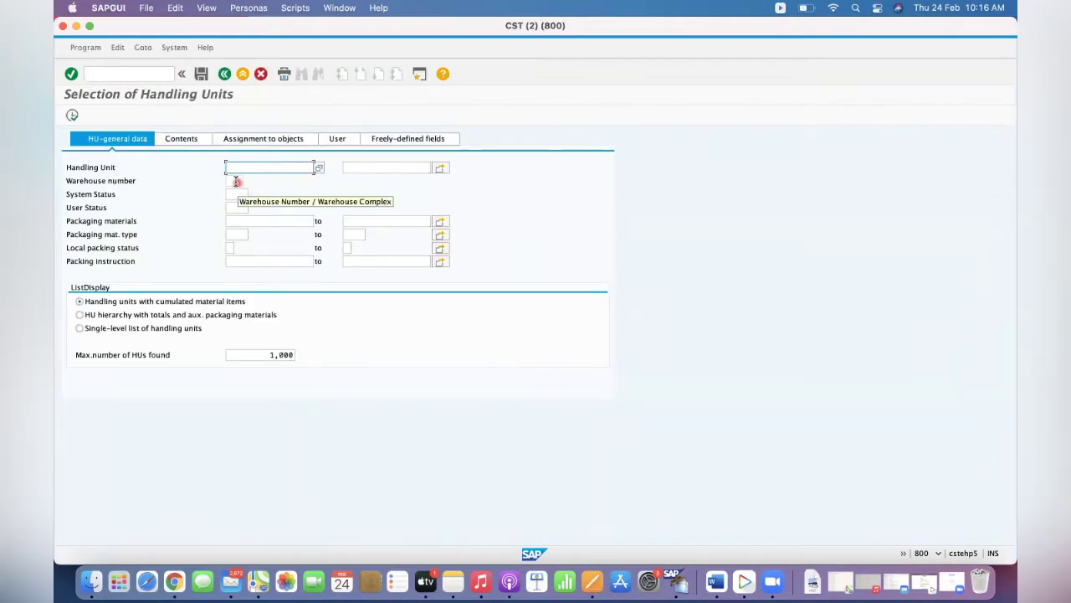
{"action": "left_click", "coordinate": [189, 140]}
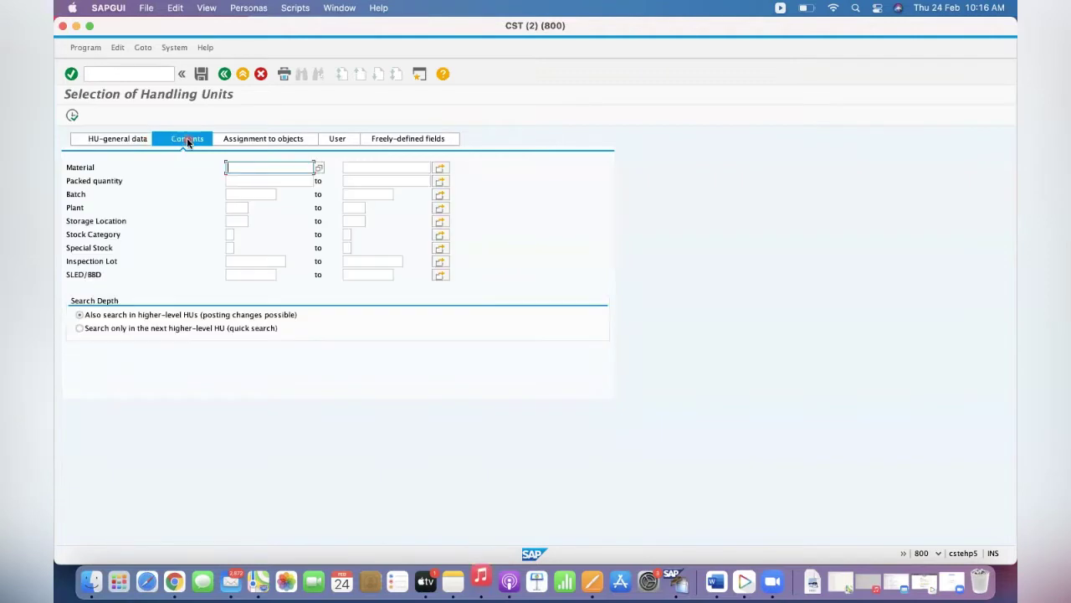
{"action": "left_click", "coordinate": [239, 208]}
{"action": "type", "text": "gkp"}
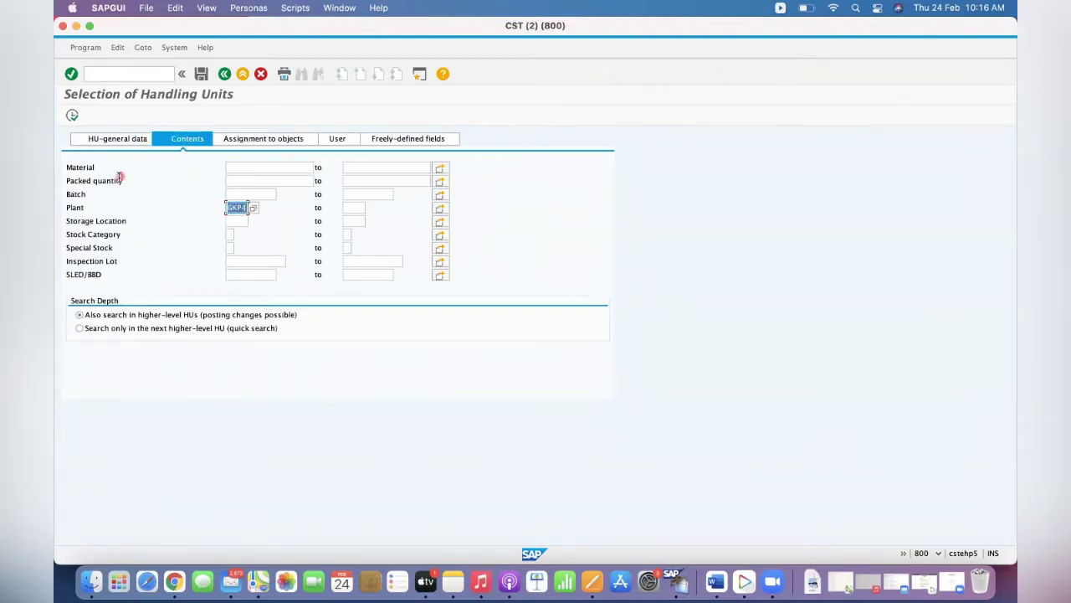
{"action": "type", "text": "4"}
{"action": "left_click", "coordinate": [233, 221]}
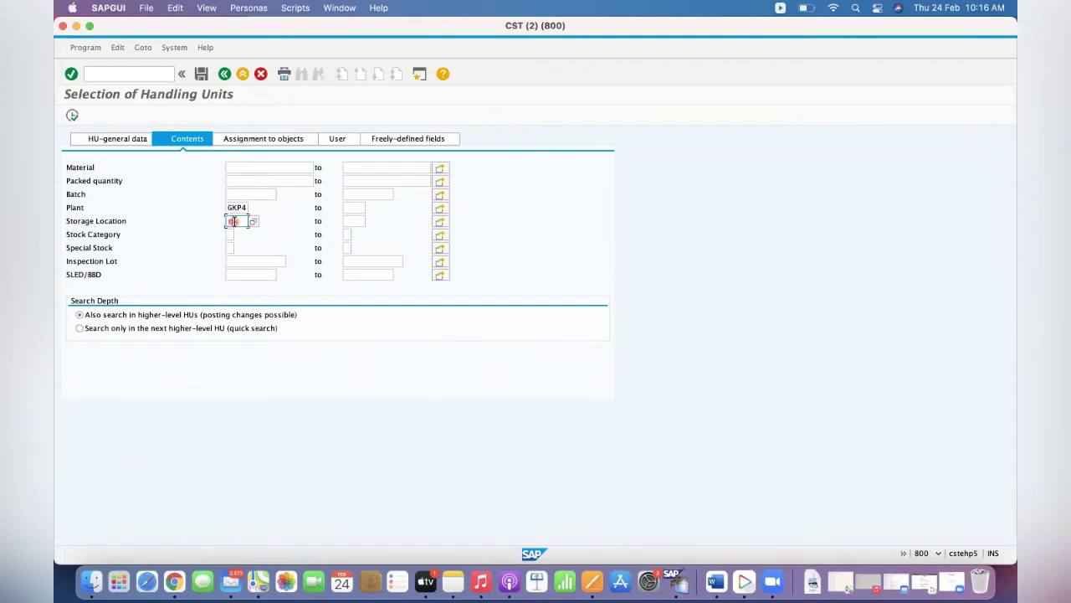
{"action": "left_click", "coordinate": [239, 237]}
{"action": "left_click", "coordinate": [87, 120]}
{"action": "left_click", "coordinate": [73, 117]}
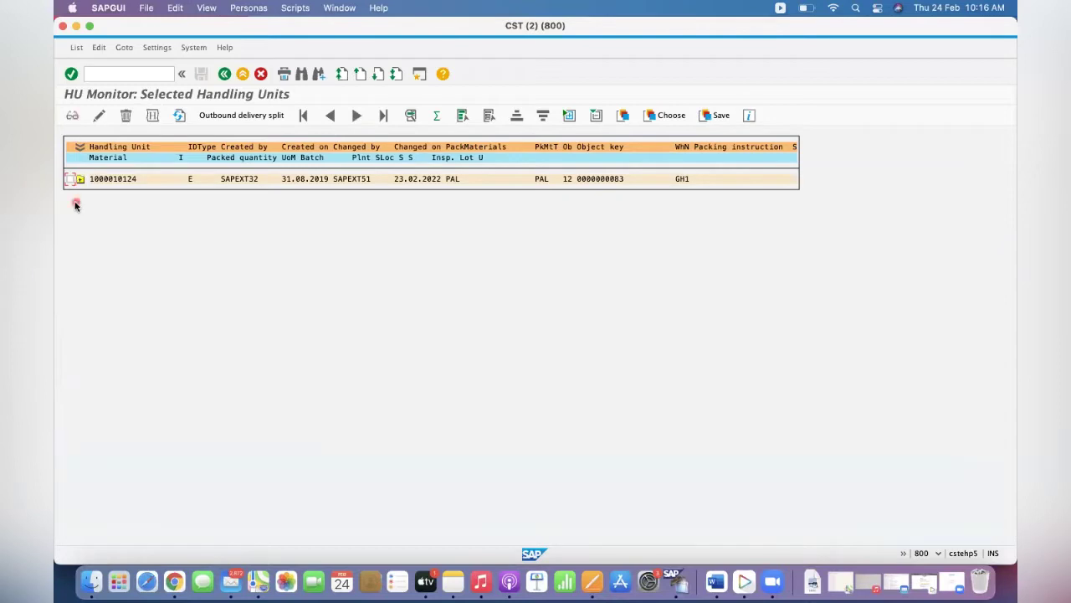
- Expand the listed pallet to view its packed material, and return to the selection screen
{"action": "left_click", "coordinate": [79, 180]}
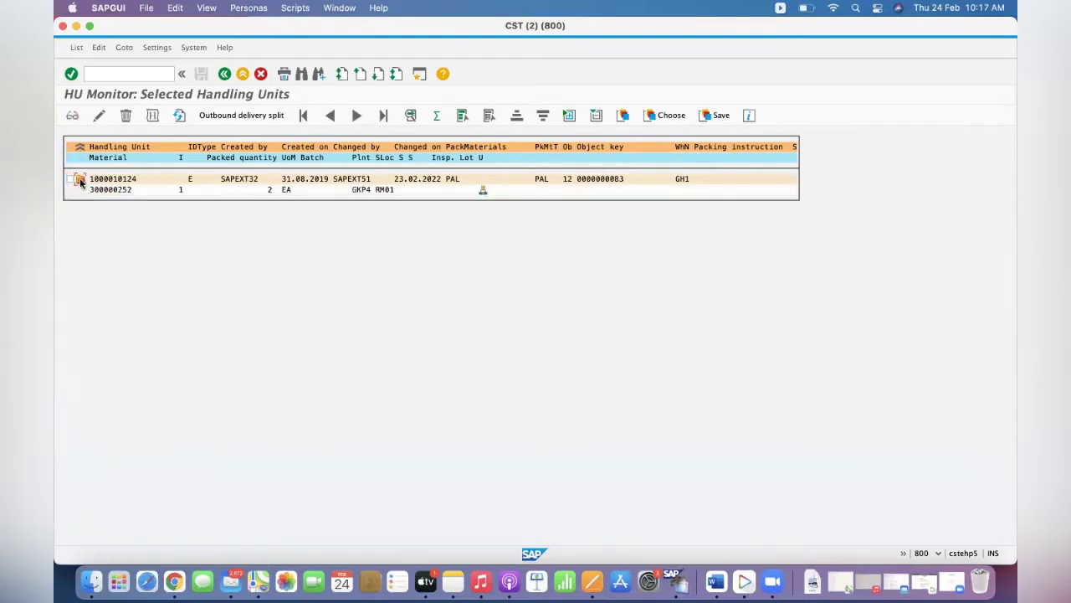
{"action": "left_click", "coordinate": [146, 112]}
{"action": "left_click", "coordinate": [225, 75]}
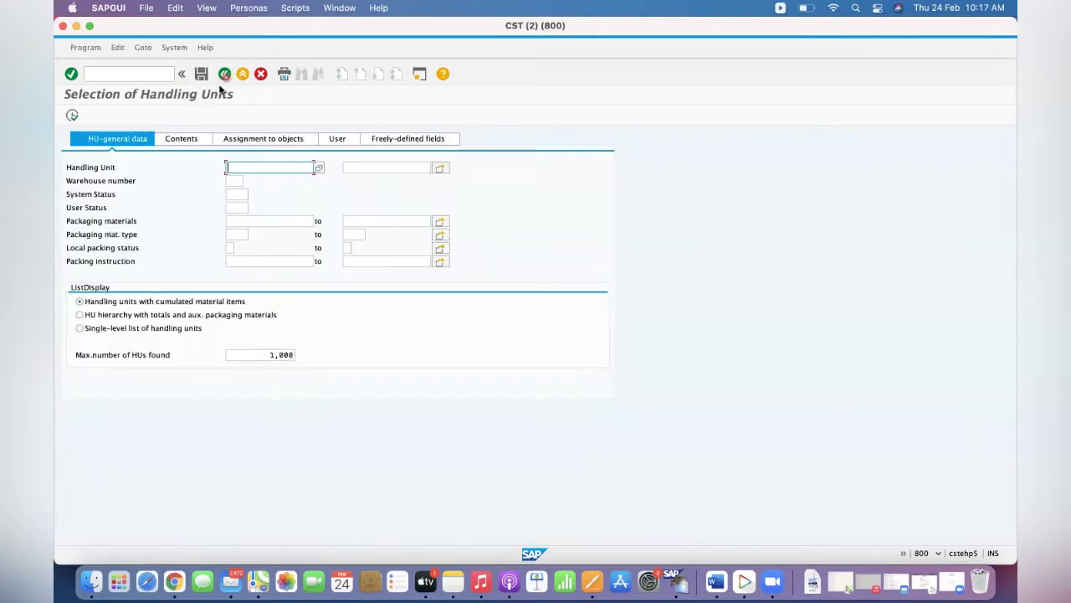
- Rerun the handling unit selection with the GKP4 and RM01 criteria and open the pallet's detailed data
{"action": "left_click", "coordinate": [182, 138]}
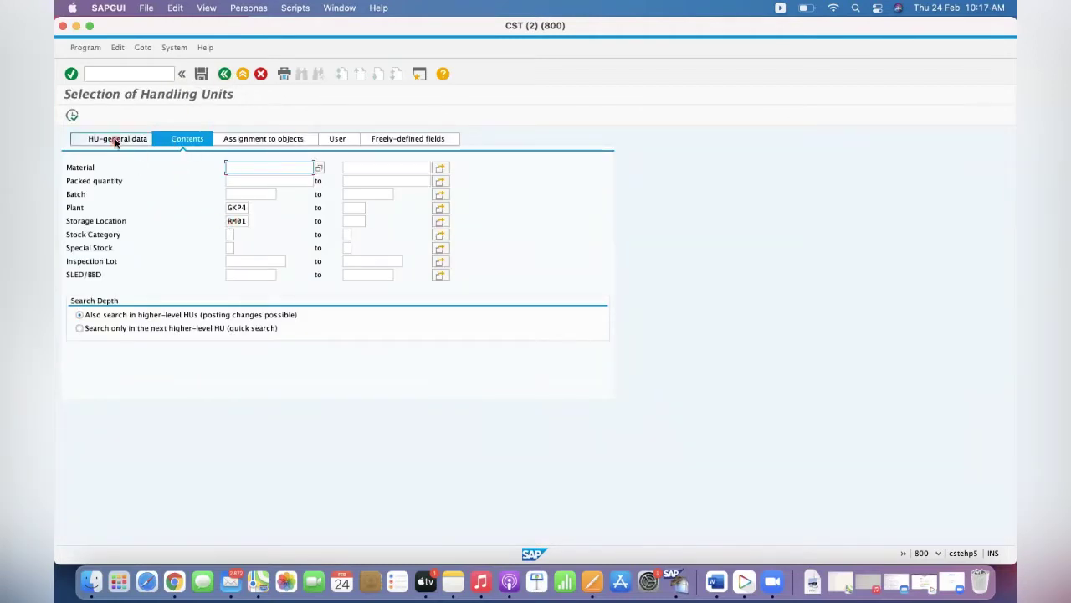
{"action": "left_click", "coordinate": [73, 117]}
{"action": "left_click", "coordinate": [109, 181]}
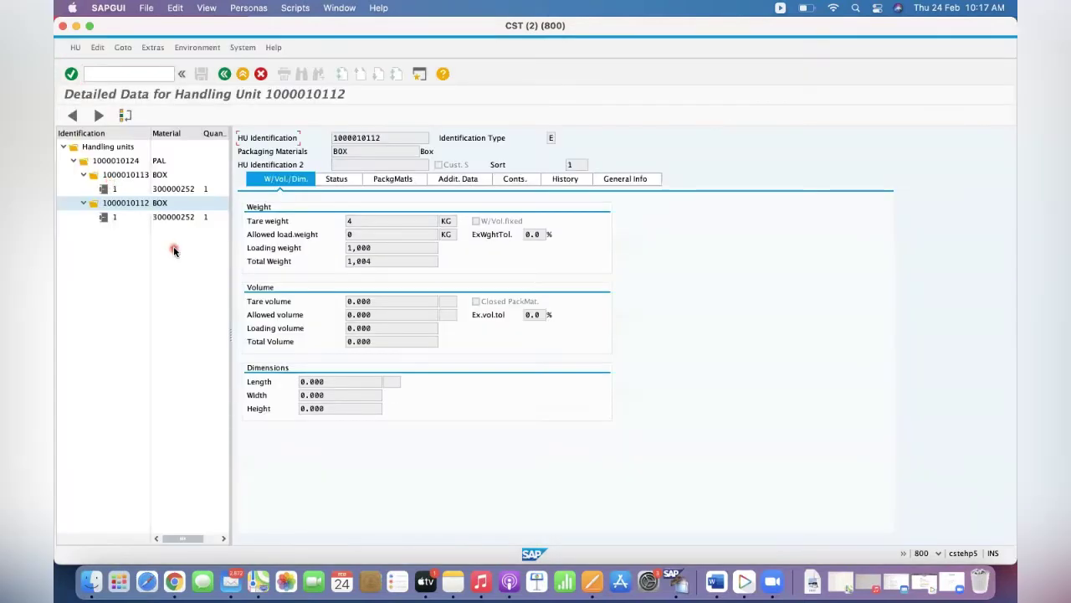
{"action": "left_click", "coordinate": [128, 162]}
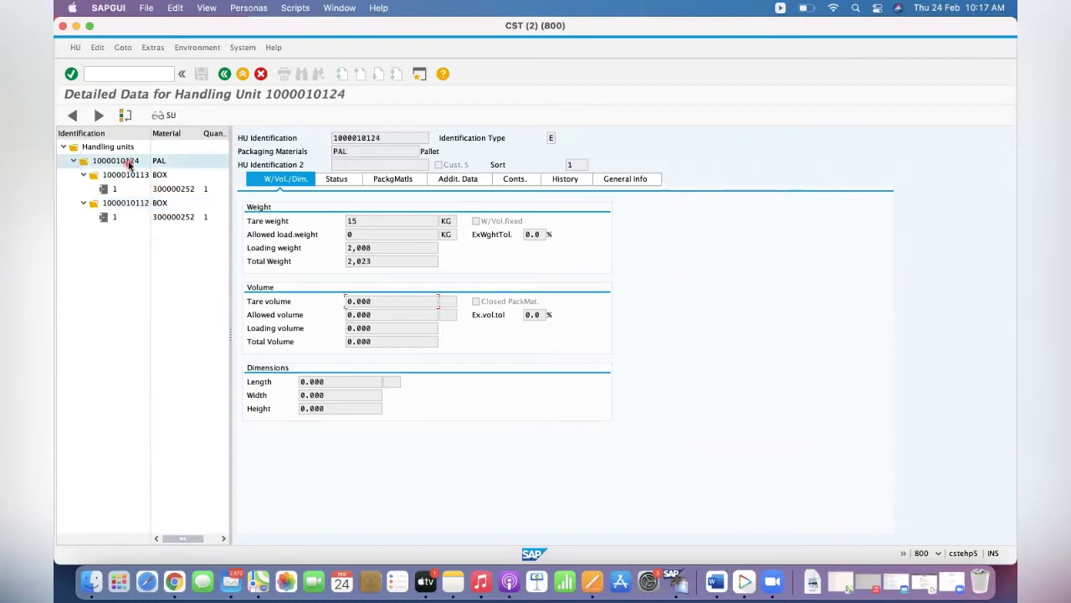
{"action": "left_click", "coordinate": [159, 116]}
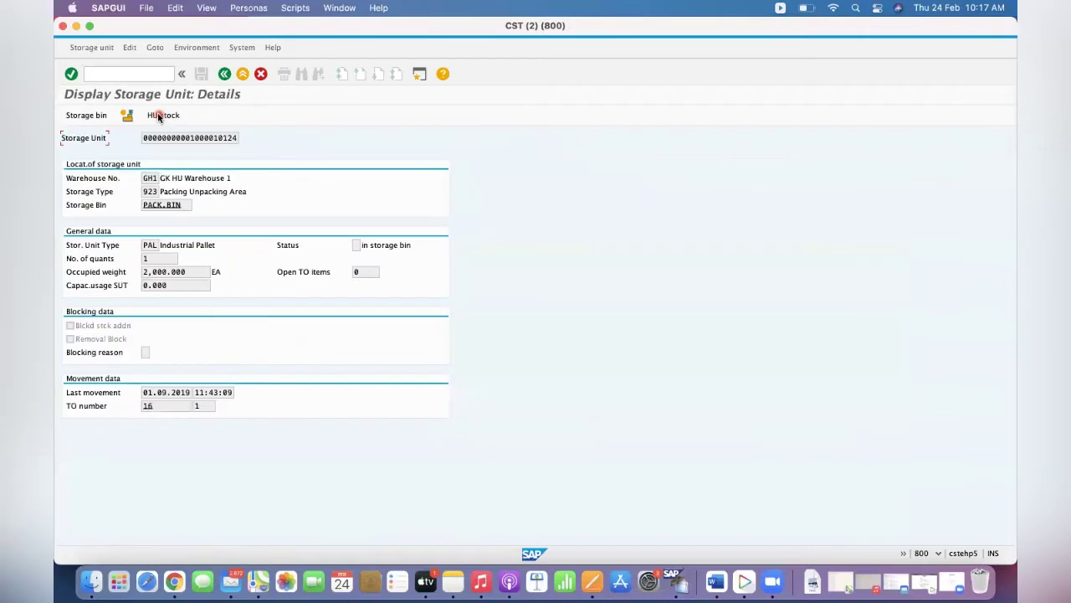
{"action": "left_click", "coordinate": [163, 209]}
{"action": "left_click", "coordinate": [225, 74]}
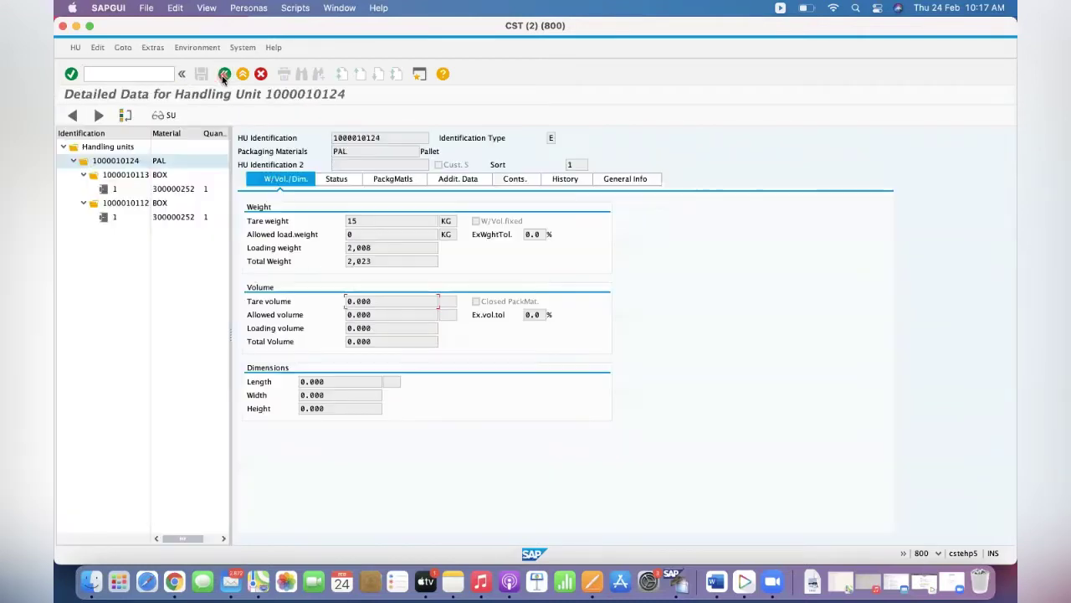
- Go back through the overview of existing handling units and packed material to the HU Monitor list
{"action": "left_click", "coordinate": [134, 162]}
{"action": "left_click", "coordinate": [224, 74]}
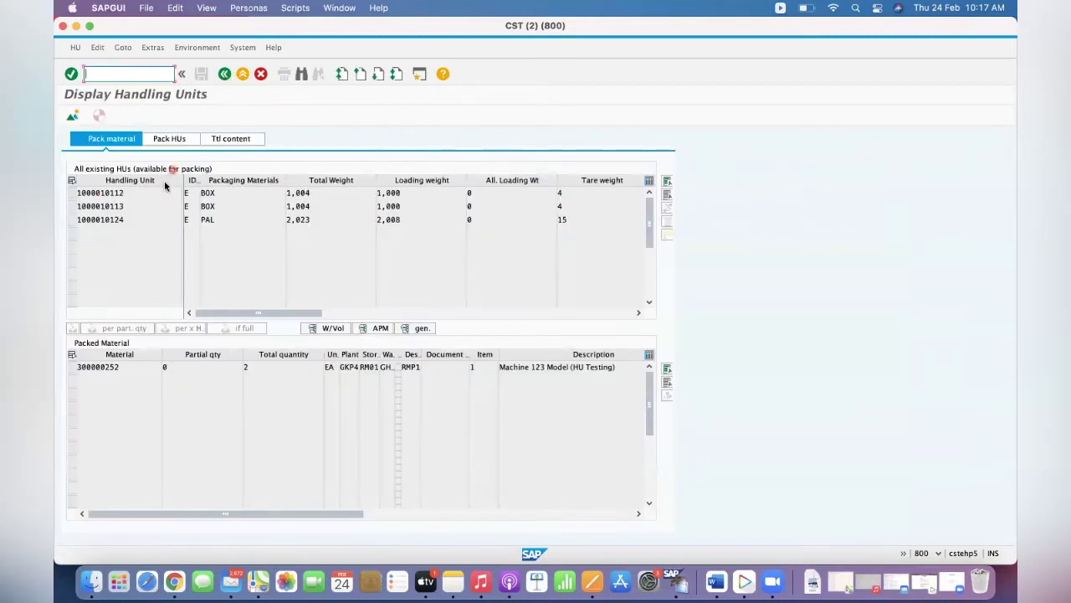
{"action": "left_click", "coordinate": [207, 90]}
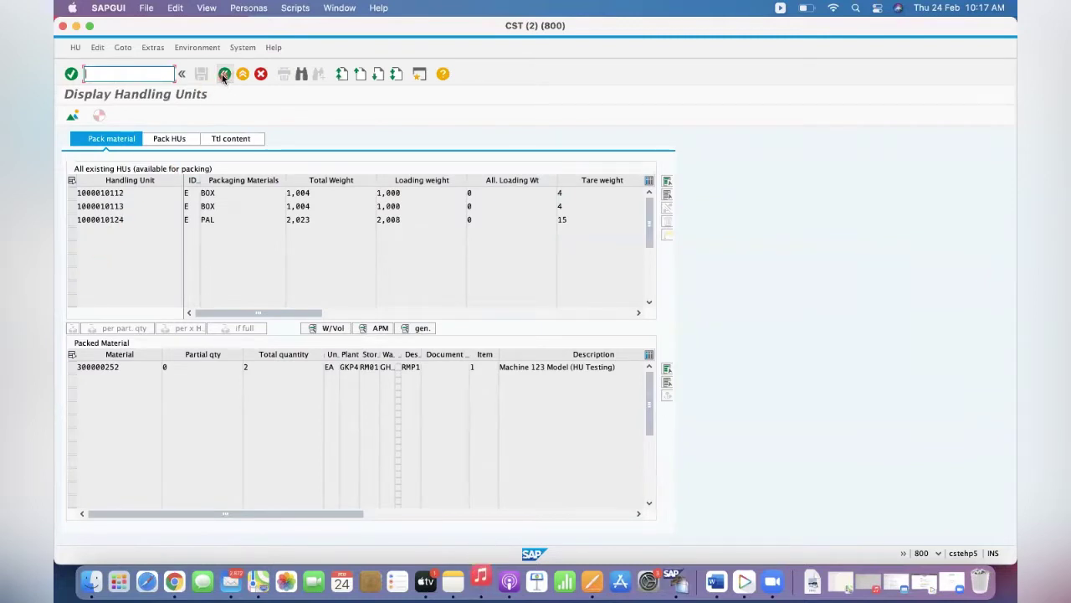
{"action": "left_click", "coordinate": [224, 75]}
{"action": "left_click", "coordinate": [68, 179]}
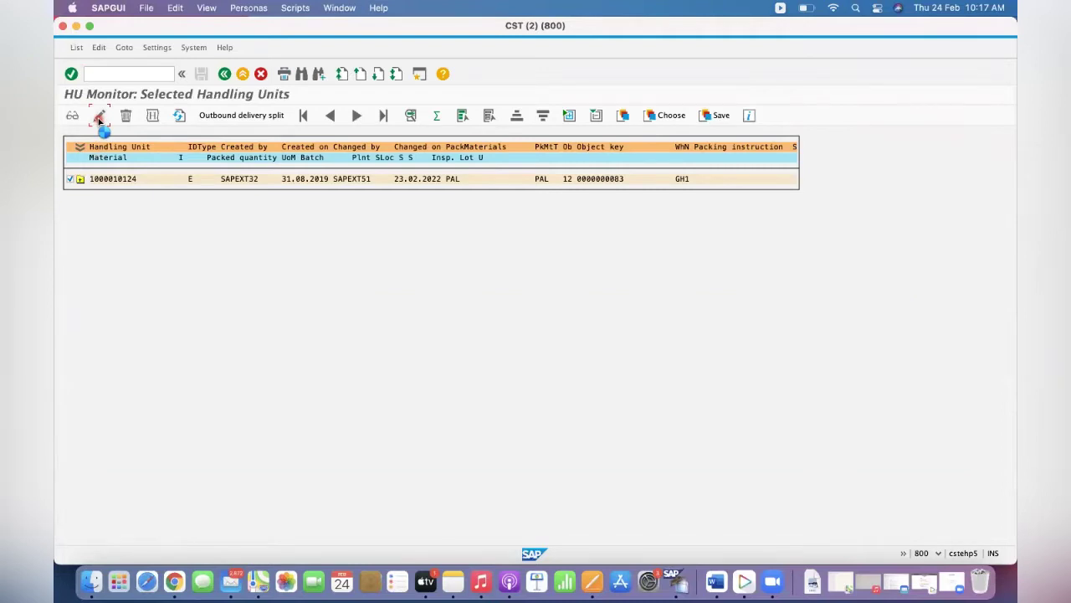
{"action": "left_click", "coordinate": [99, 118]}
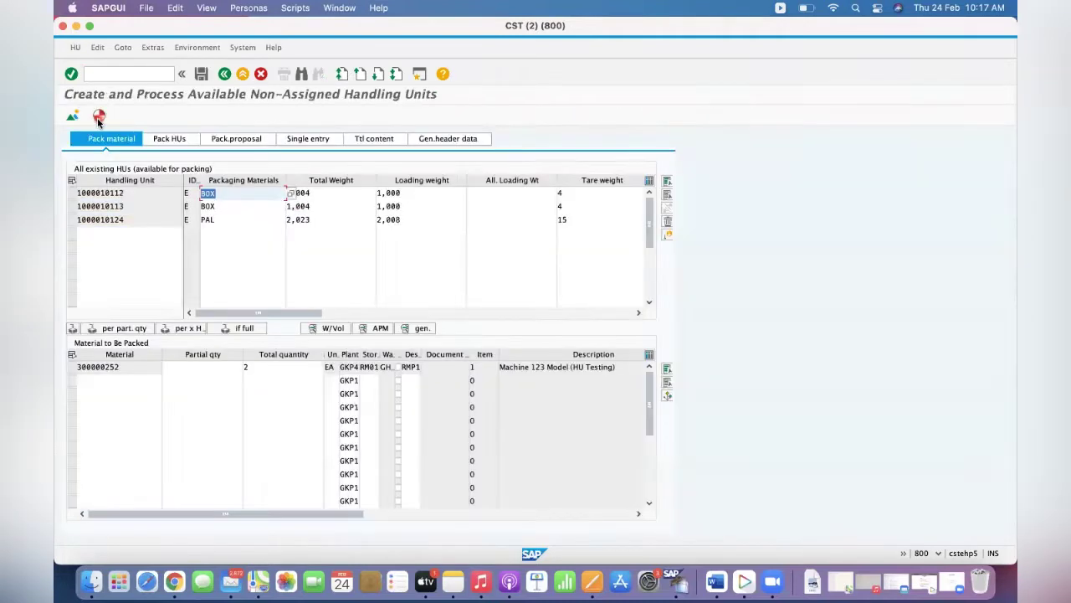
{"action": "left_click", "coordinate": [176, 141]}
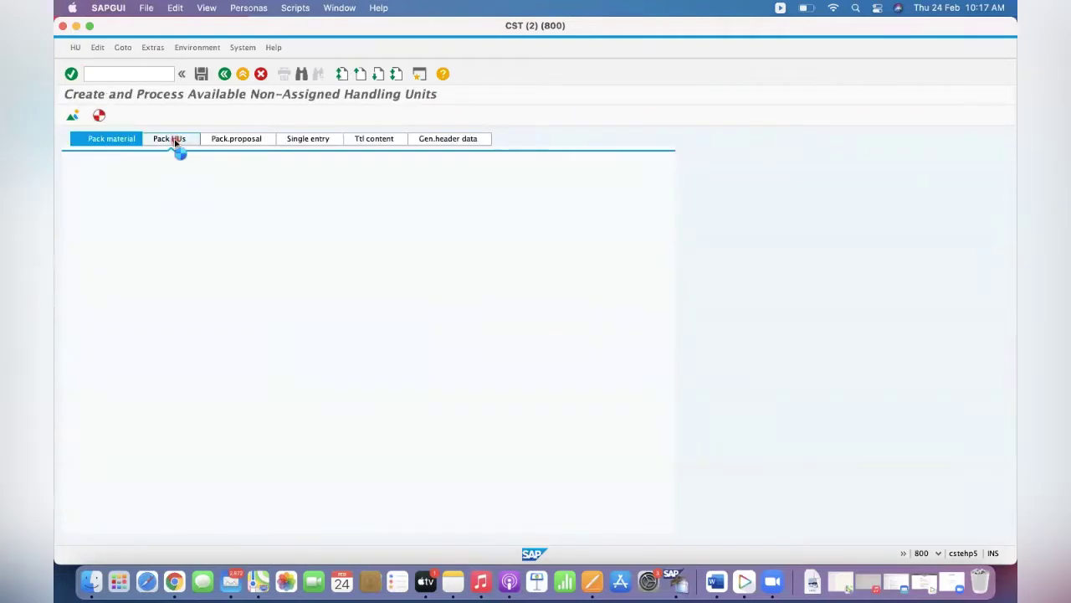
{"action": "left_click", "coordinate": [73, 193]}
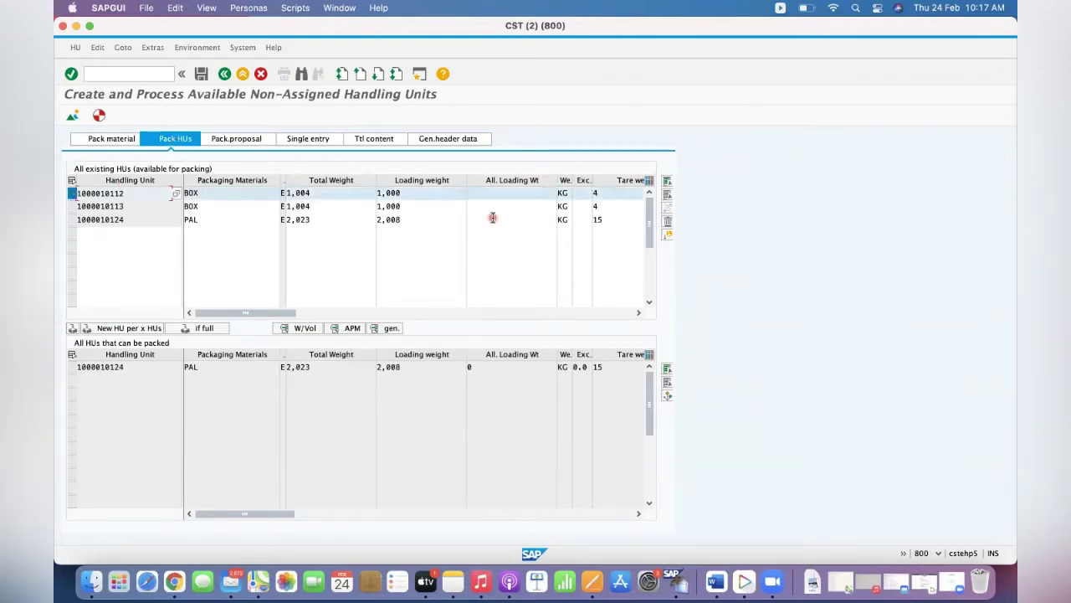
{"action": "left_click", "coordinate": [668, 222]}
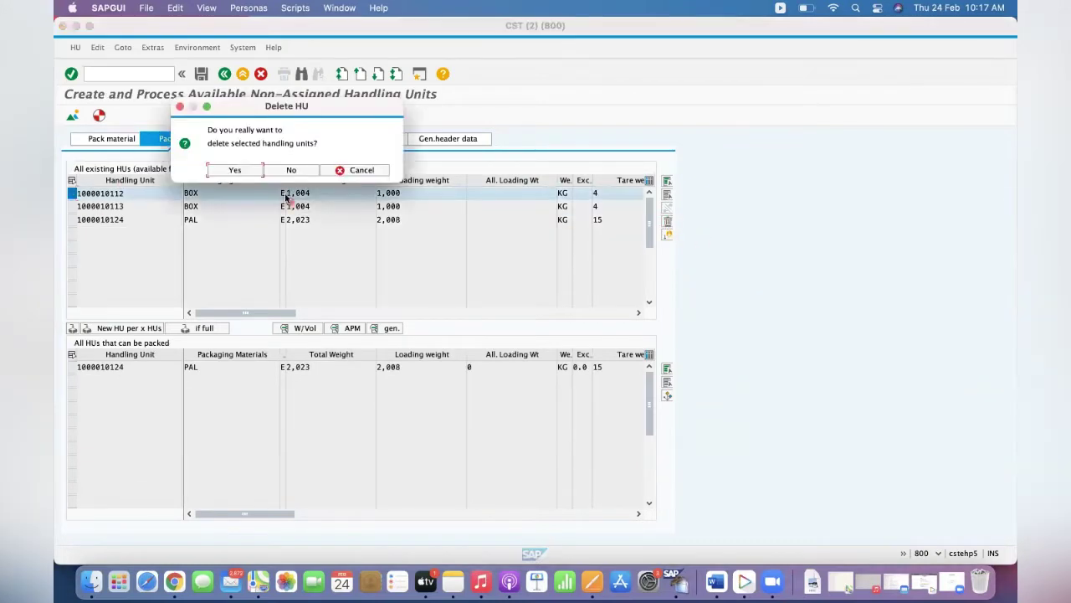
{"action": "left_click", "coordinate": [234, 171]}
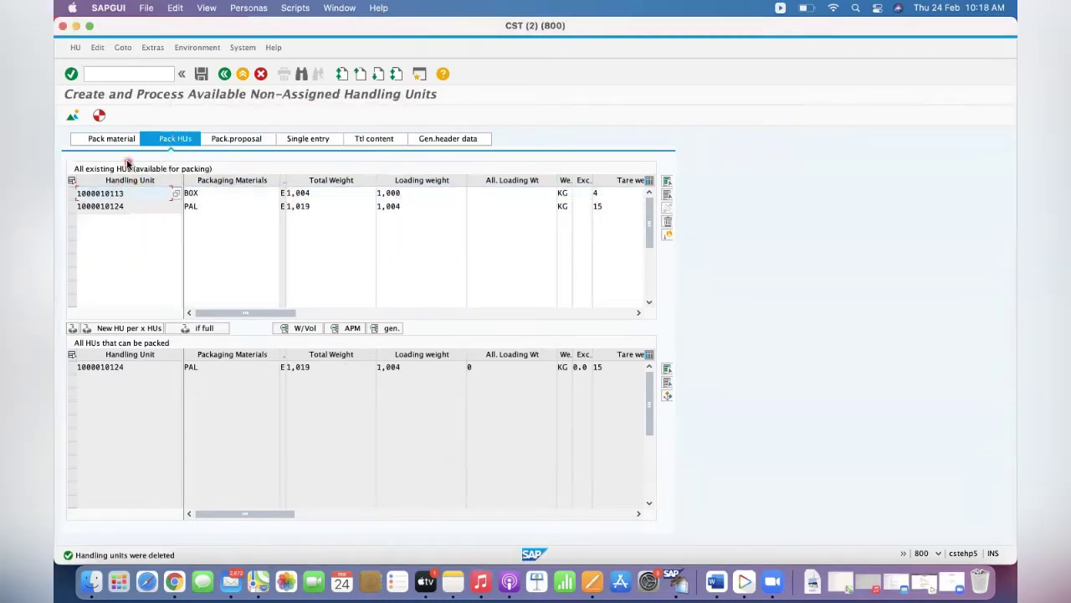
- Check the storage location and destination storage location of material 300000252 in the packing view, and save the handling unit changes
{"action": "left_click", "coordinate": [118, 139]}
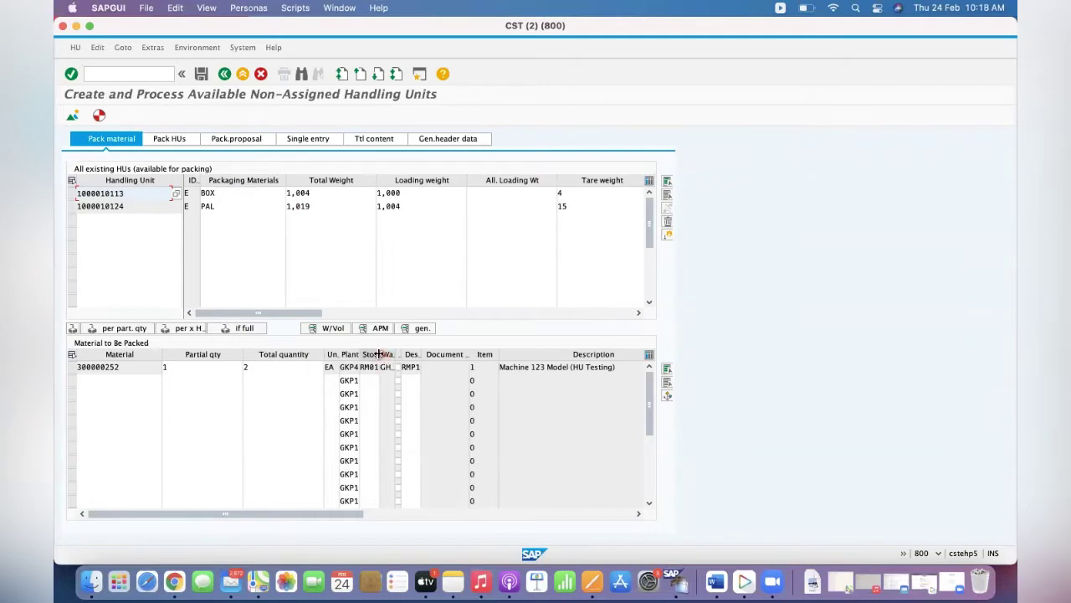
{"action": "left_click_drag", "start_coordinate": [379, 353], "coordinate": [491, 352]}
{"action": "left_click", "coordinate": [442, 366]}
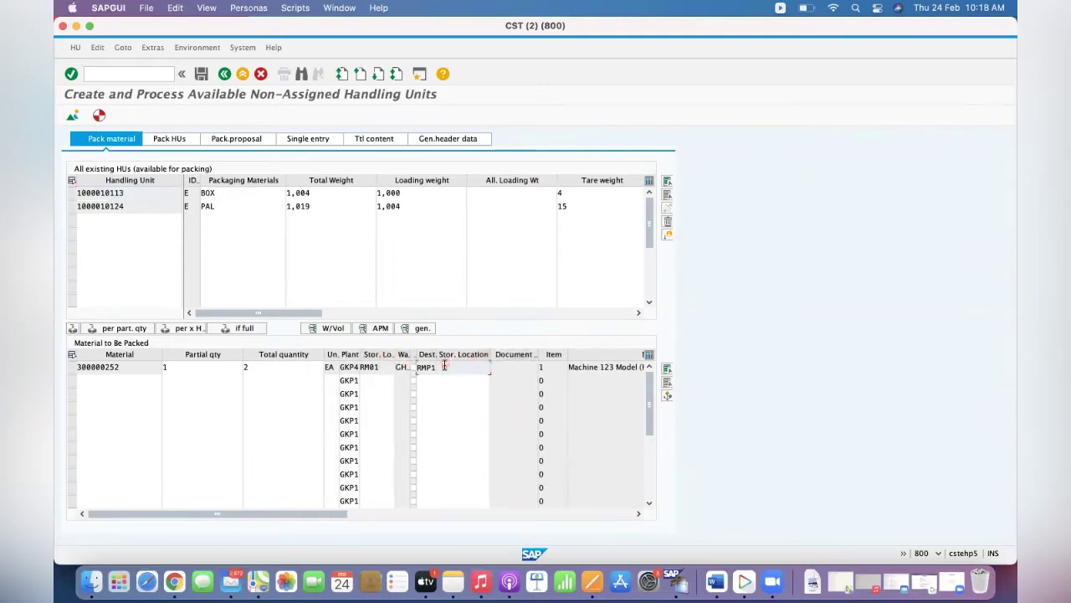
{"action": "left_click", "coordinate": [449, 367]}
{"action": "left_click", "coordinate": [370, 368]}
{"action": "left_click", "coordinate": [382, 366]}
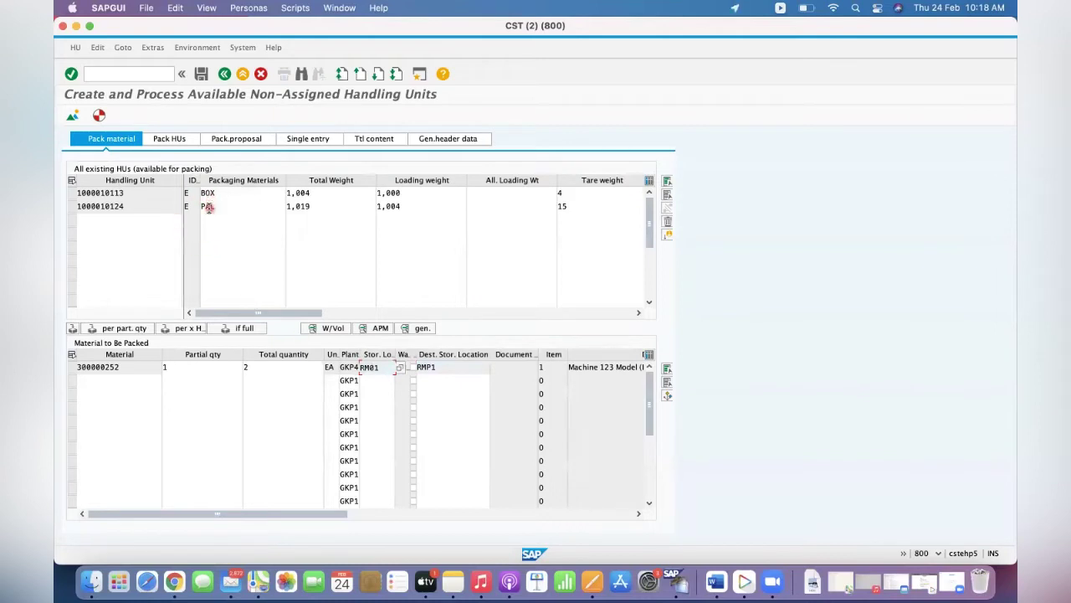
{"action": "left_click", "coordinate": [202, 74]}
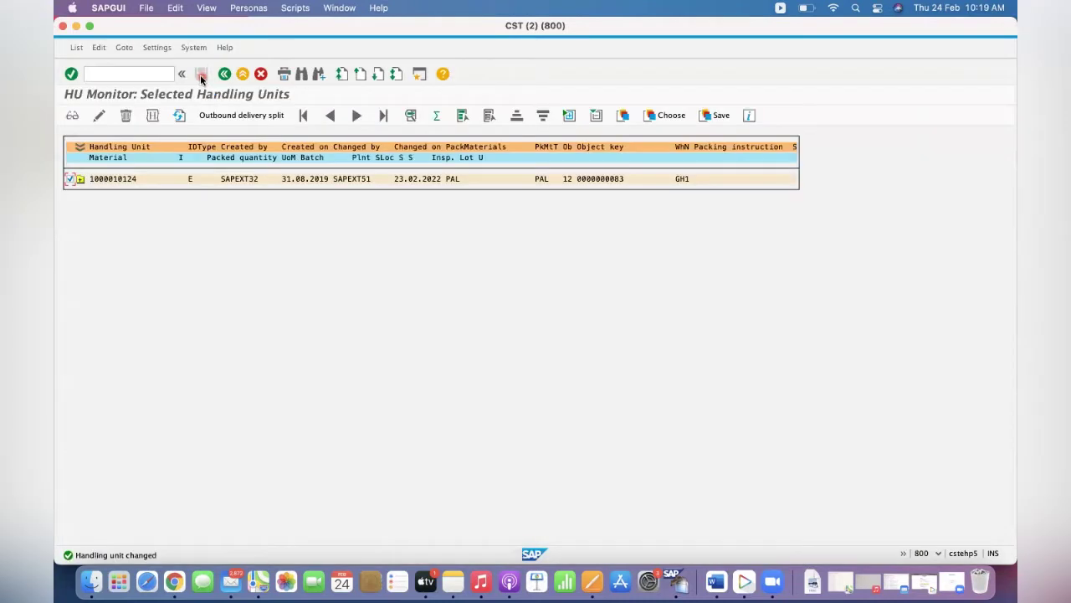
{"action": "left_click", "coordinate": [127, 179]}
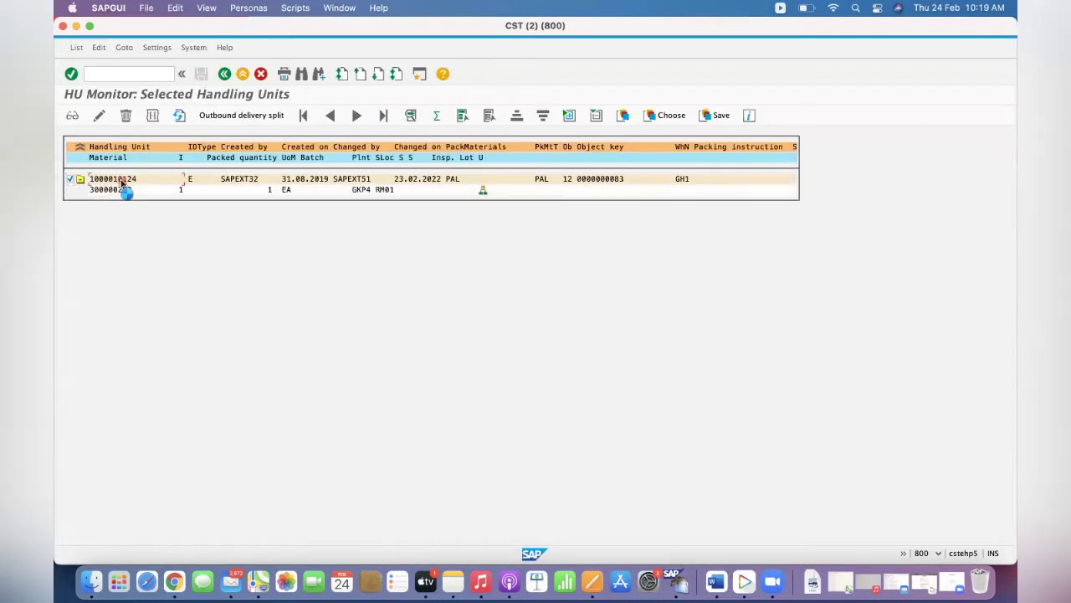
{"action": "double_click", "coordinate": [123, 187]}
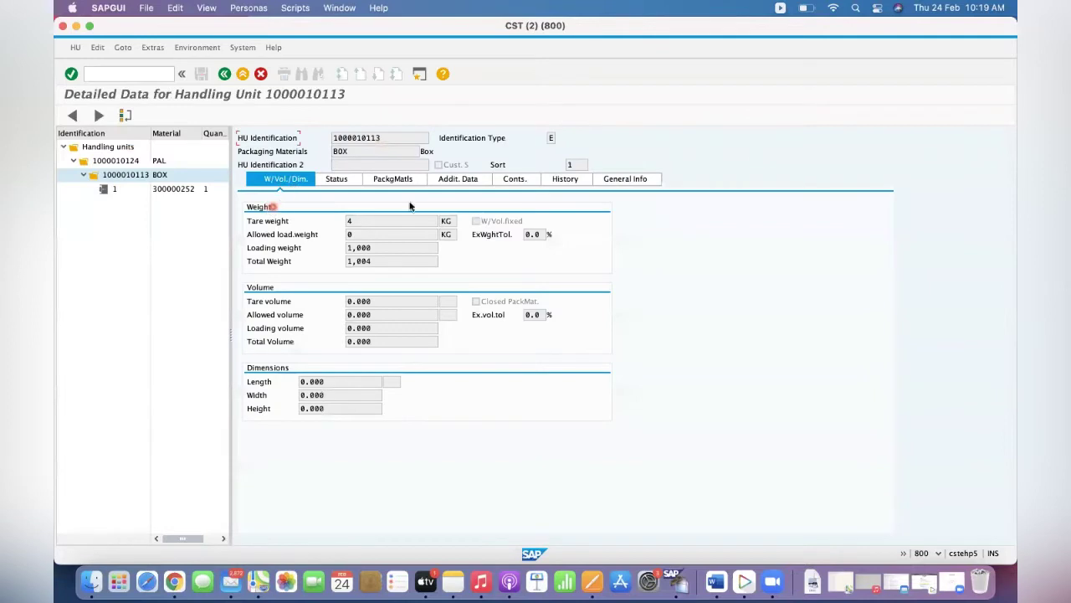
{"action": "left_click", "coordinate": [569, 184]}
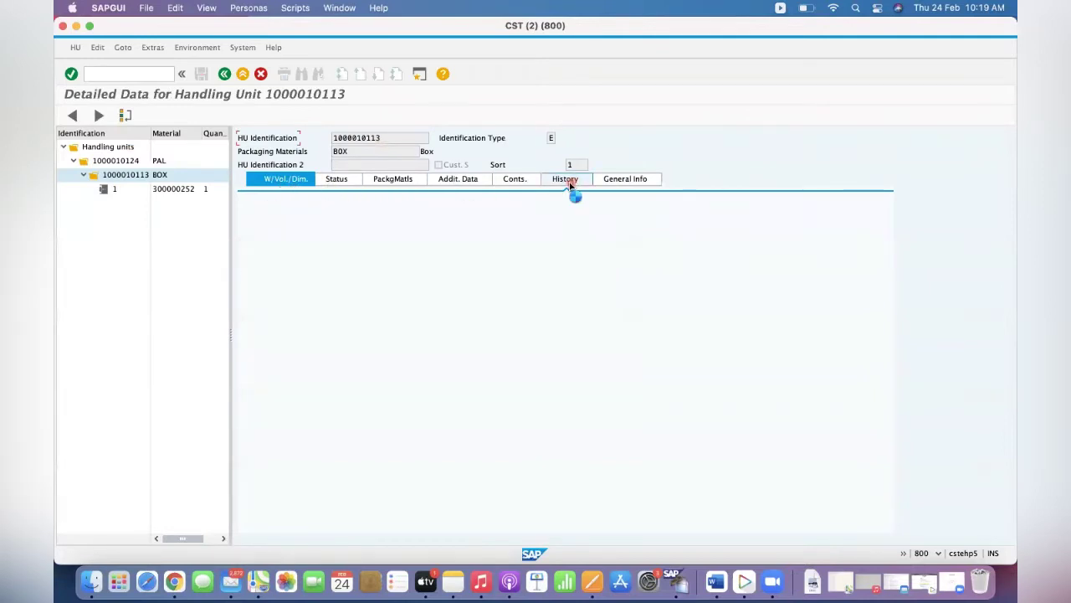
{"action": "left_click", "coordinate": [484, 229]}
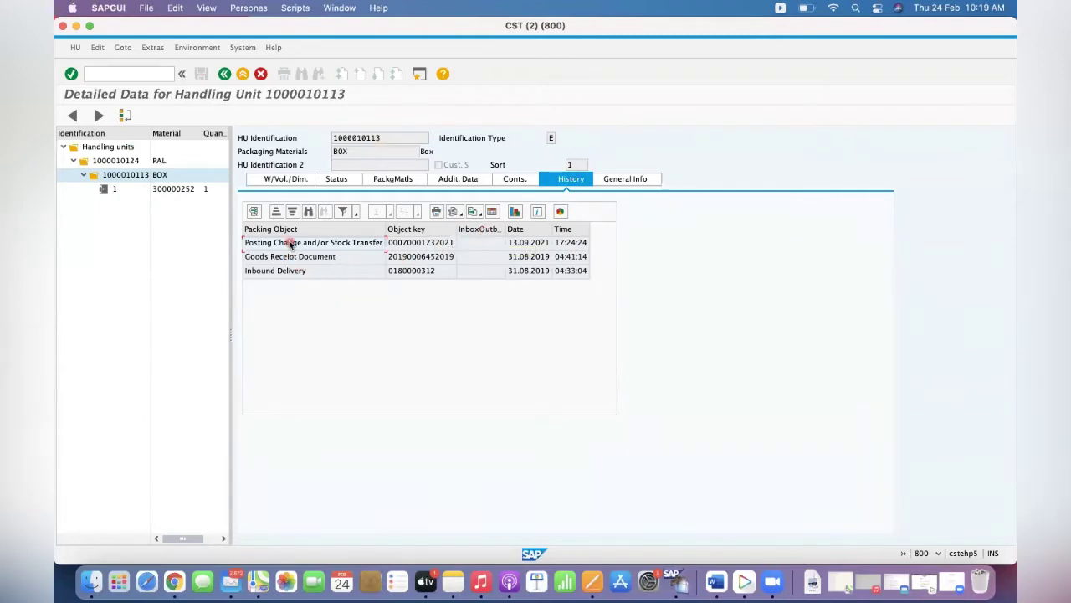
{"action": "left_click_drag", "start_coordinate": [386, 228], "coordinate": [421, 228]}
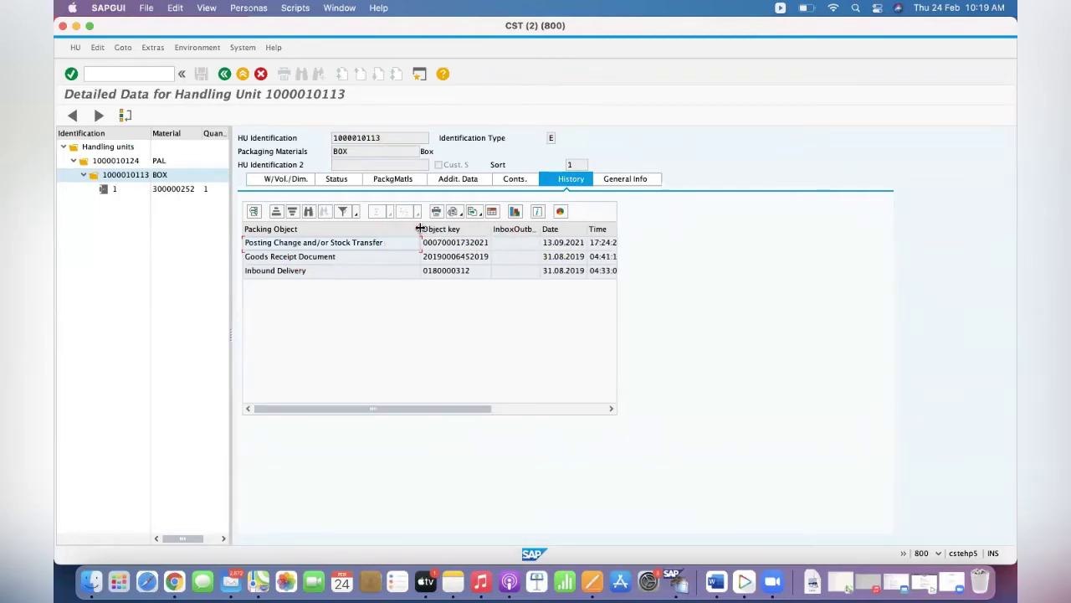
{"action": "left_click", "coordinate": [304, 246]}
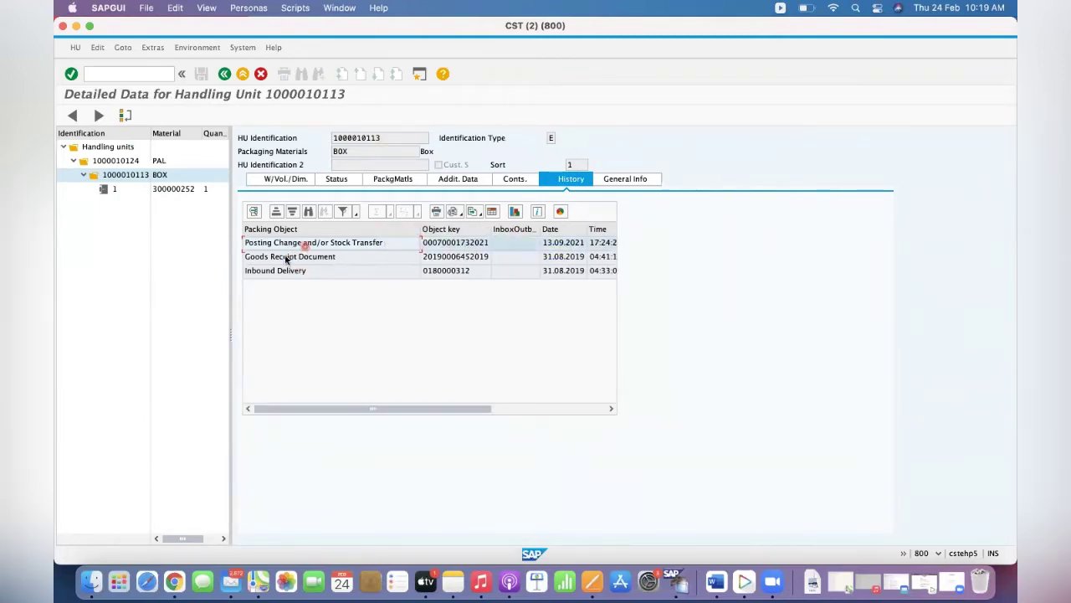
{"action": "left_click", "coordinate": [122, 163]}
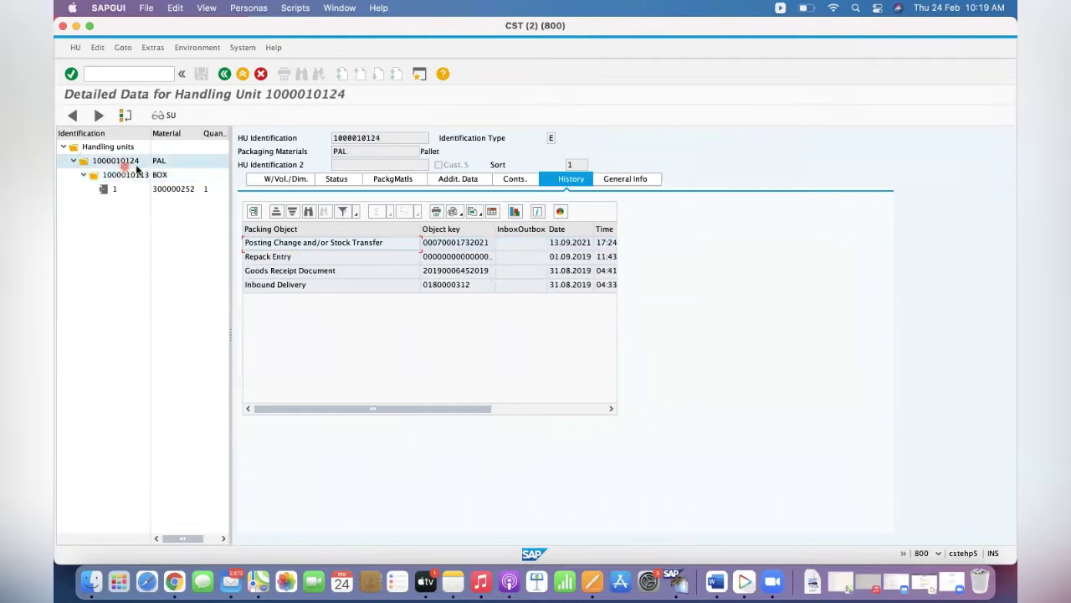
{"action": "left_click", "coordinate": [413, 258]}
{"action": "left_click", "coordinate": [283, 179]}
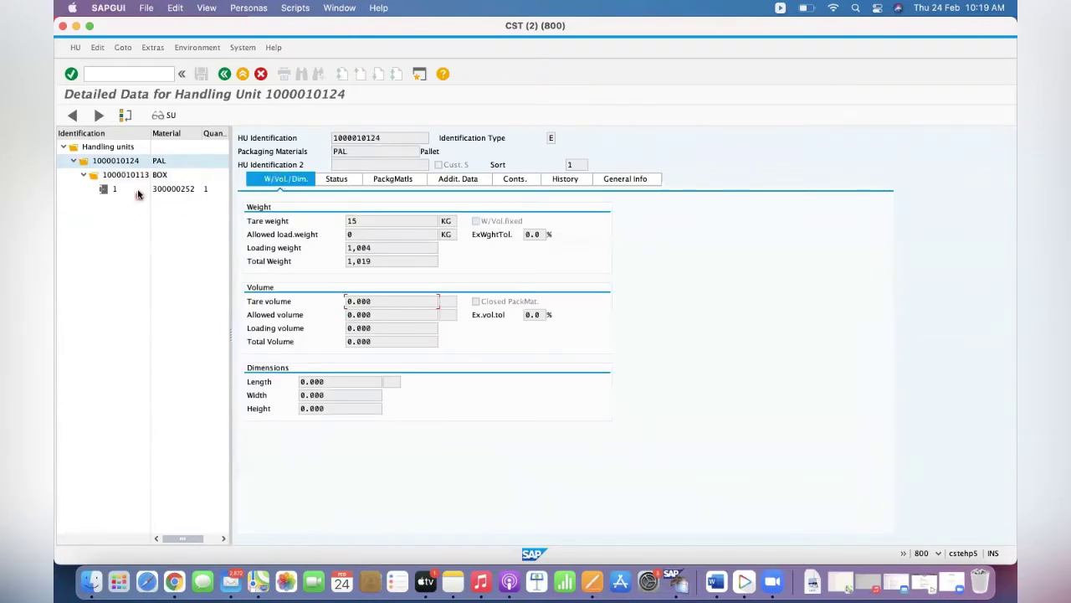
- Open the Material Document List (MB51) in a new session and clear the material document number from the selection
{"action": "left_click", "coordinate": [110, 73]}
{"action": "type", "text": "/om"}
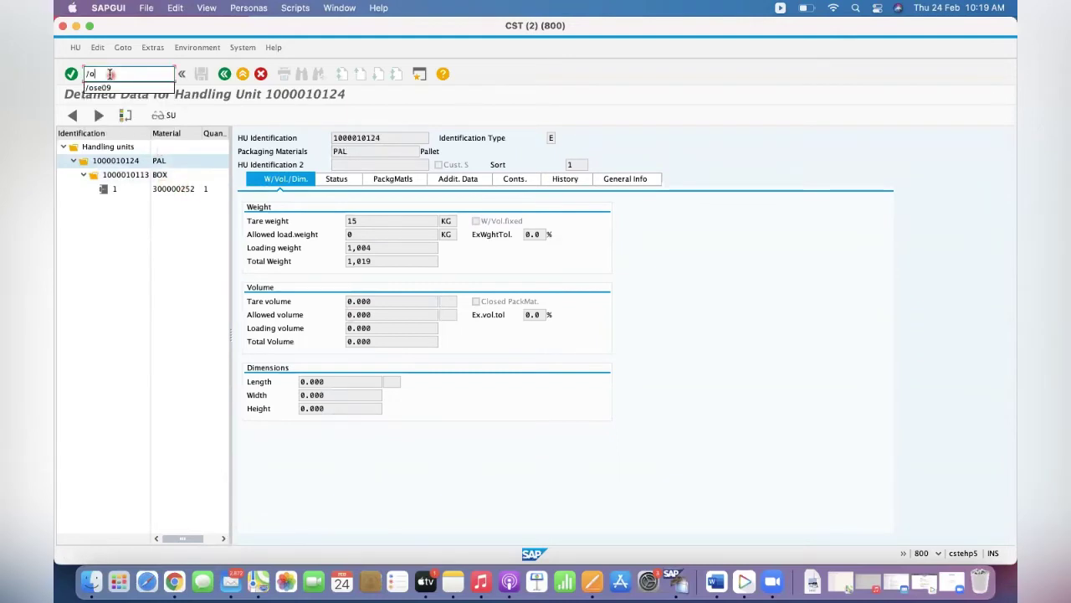
{"action": "type", "text": "b51"}
{"action": "key", "text": "Return"}
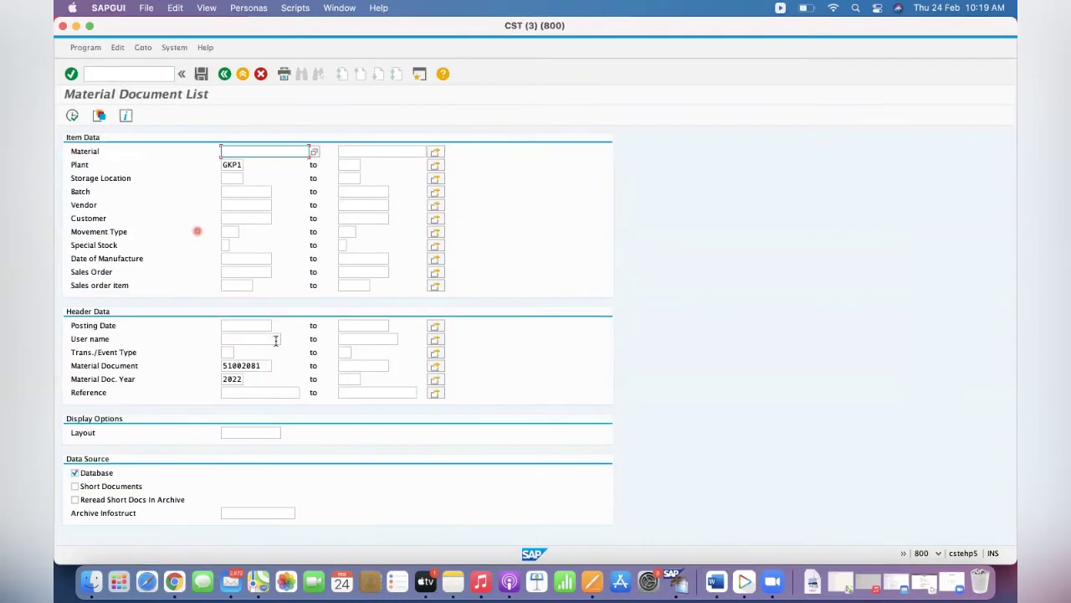
{"action": "left_click", "coordinate": [266, 365]}
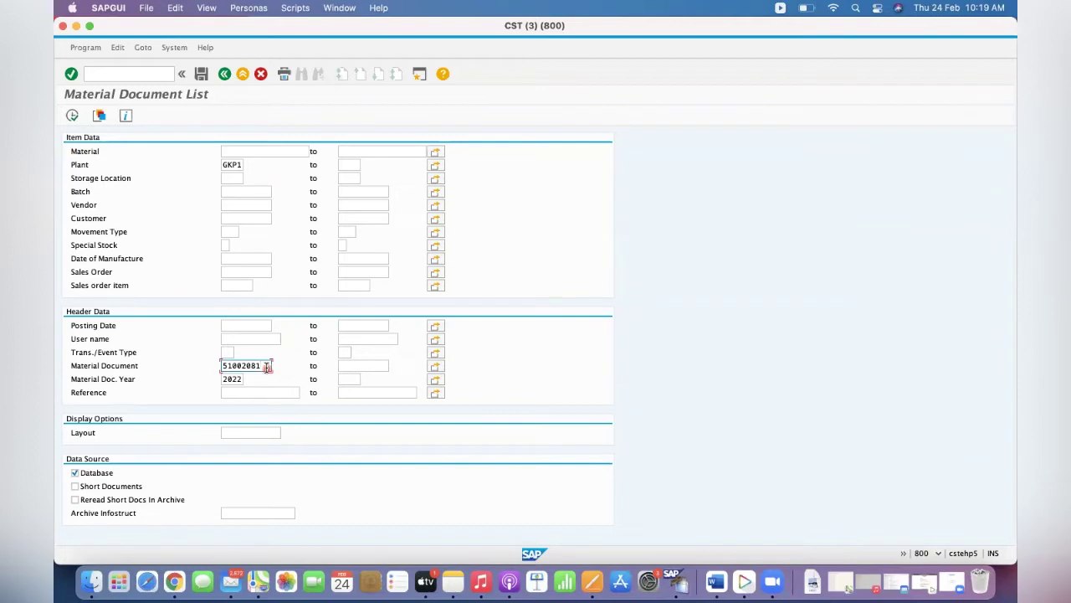
{"action": "double_click", "coordinate": [267, 366]}
{"action": "key", "text": "BackSpace"}
{"action": "left_click", "coordinate": [239, 152]}
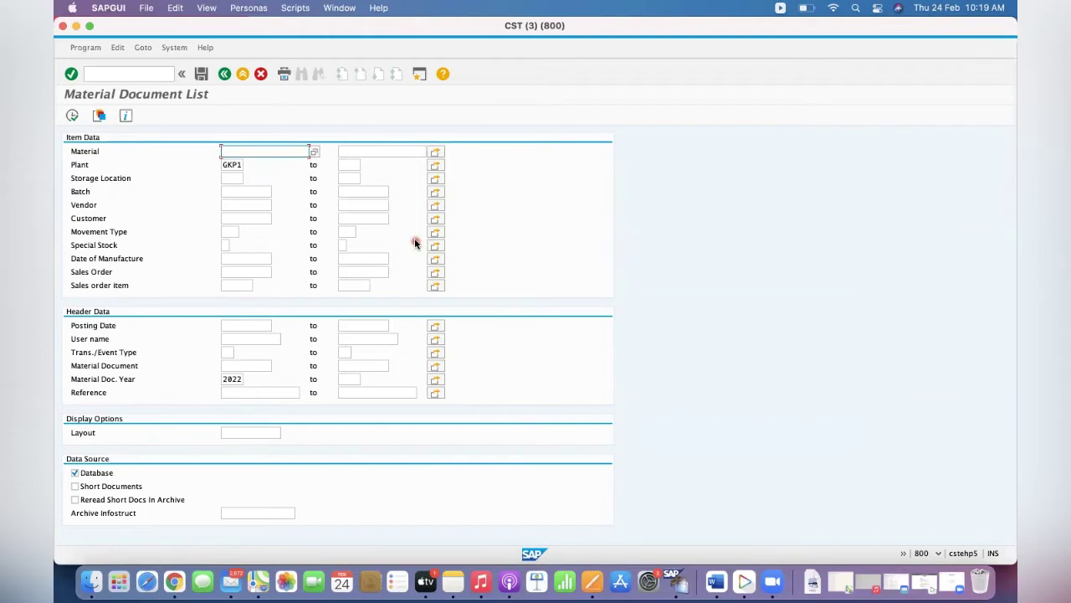
- List the material documents of plant GKP4 with posting date 24.02.2022
{"action": "left_click", "coordinate": [229, 327]}
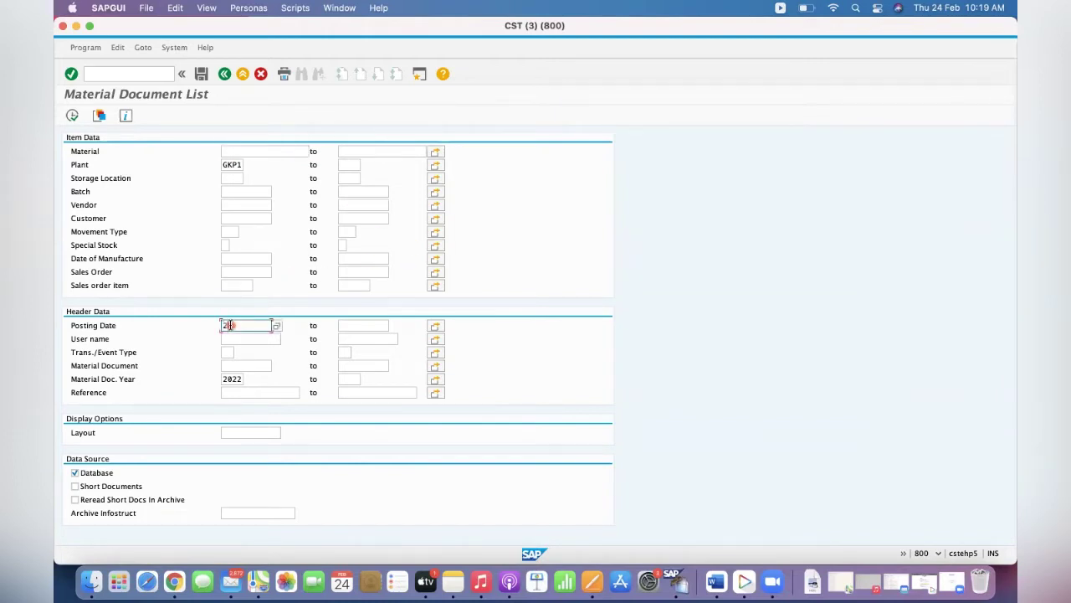
{"action": "type", "text": "24022022"}
{"action": "key", "text": "Return"}
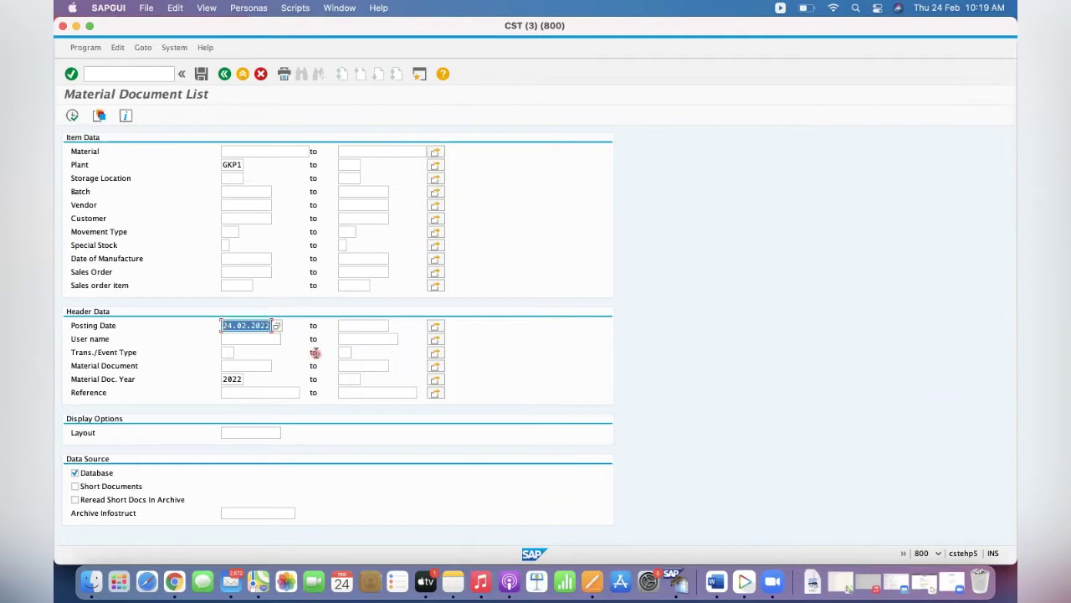
{"action": "left_click", "coordinate": [239, 165]}
{"action": "type", "text": "4"}
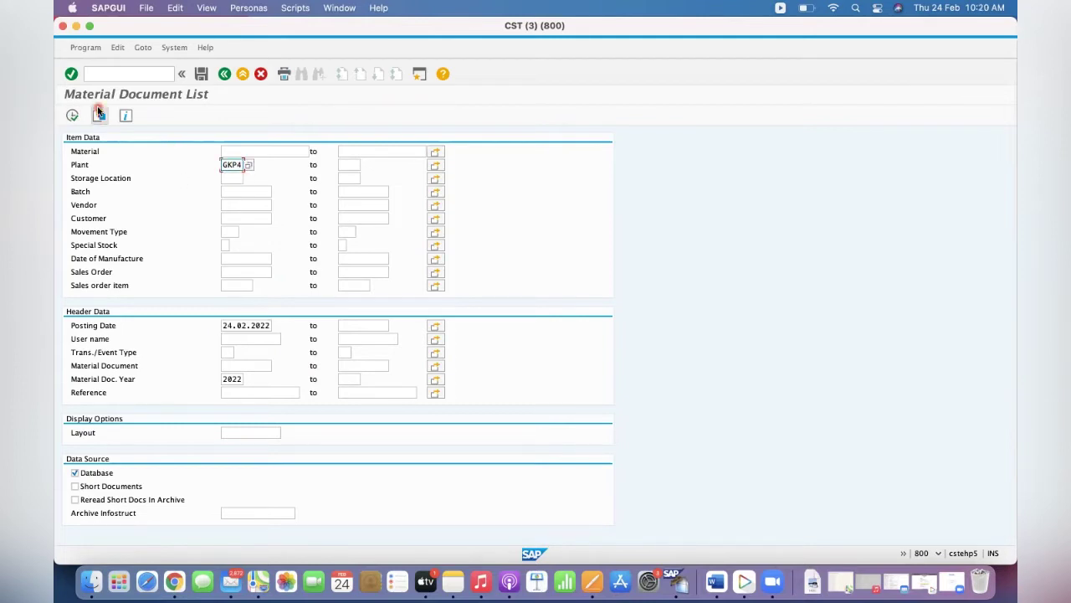
{"action": "left_click", "coordinate": [73, 115]}
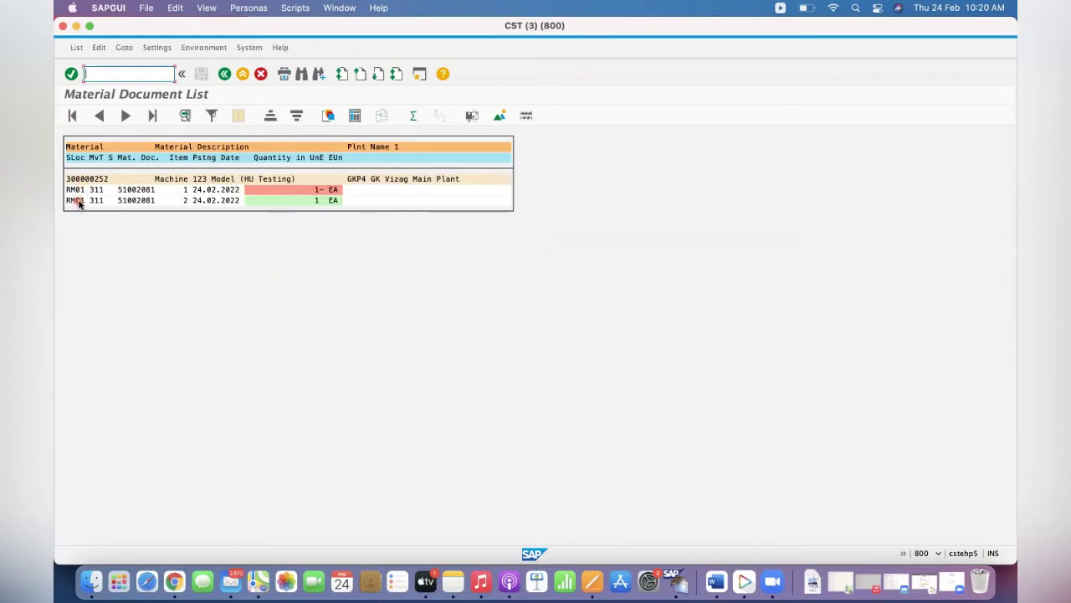
- Switch to the Transport Organizer session and open the warehouse stock report MB52 there
{"action": "right_click", "coordinate": [679, 587]}
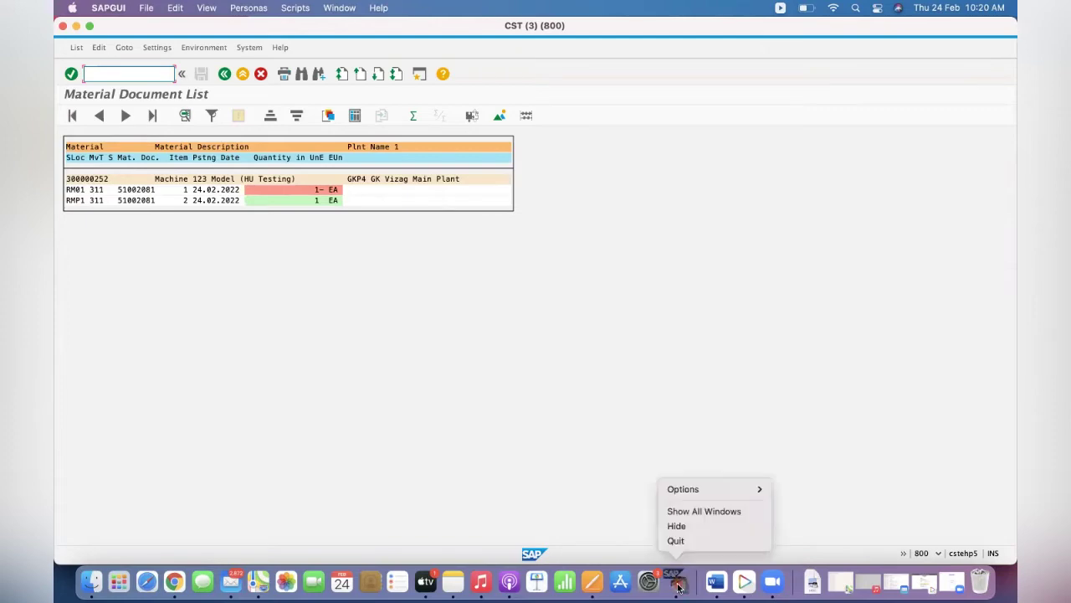
{"action": "left_click", "coordinate": [702, 512]}
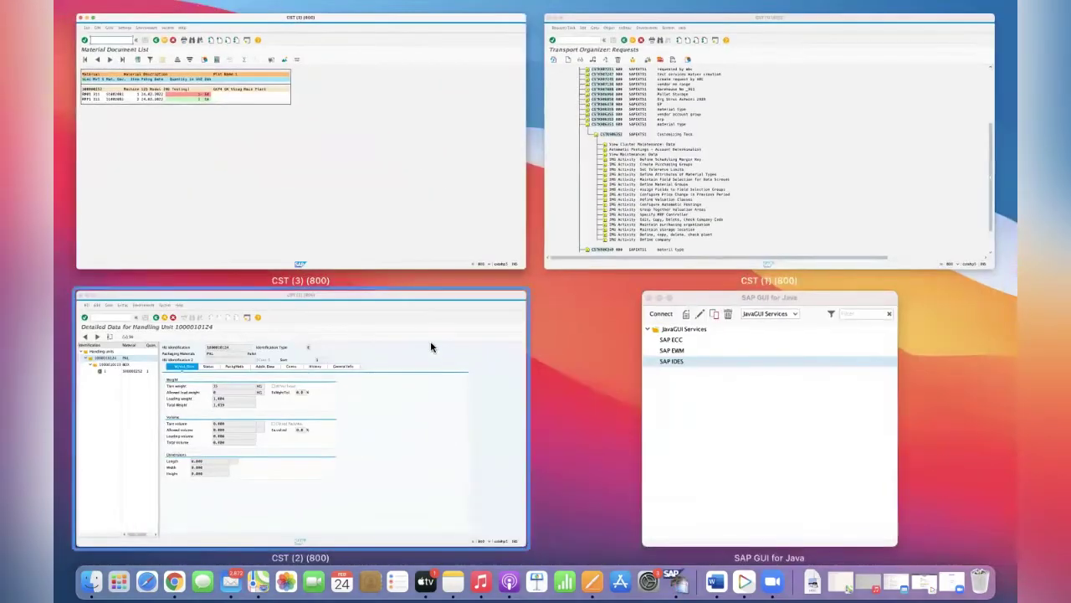
{"action": "left_click", "coordinate": [638, 194]}
{"action": "left_click", "coordinate": [124, 71]}
{"action": "type", "text": "/nmb52"}
{"action": "key", "text": "Return"}
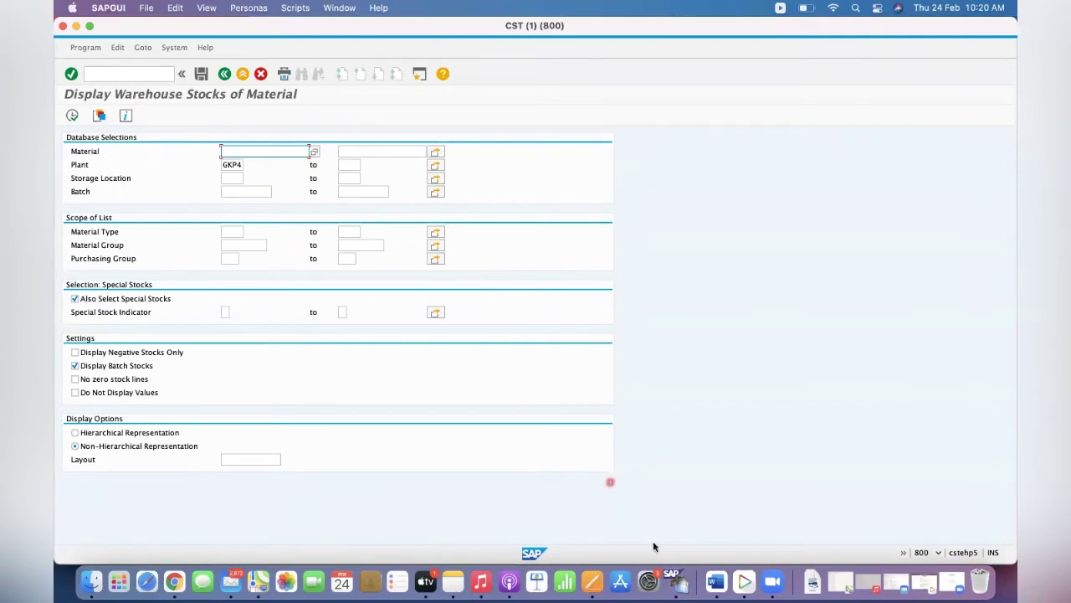
- Return to the Material Document List session and copy the material number 300000252
{"action": "right_click", "coordinate": [678, 582]}
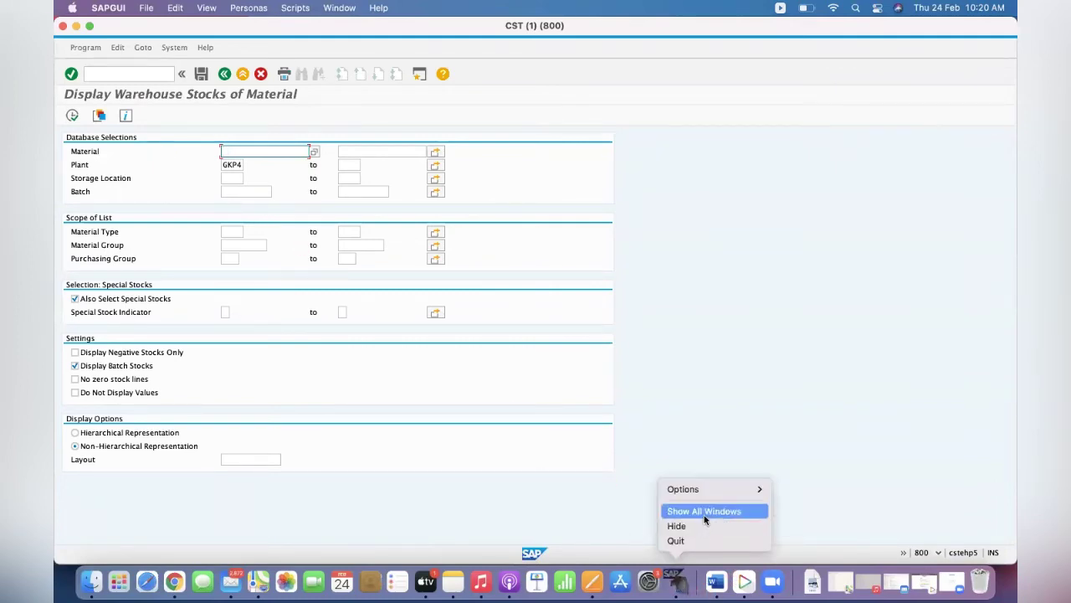
{"action": "left_click", "coordinate": [706, 511]}
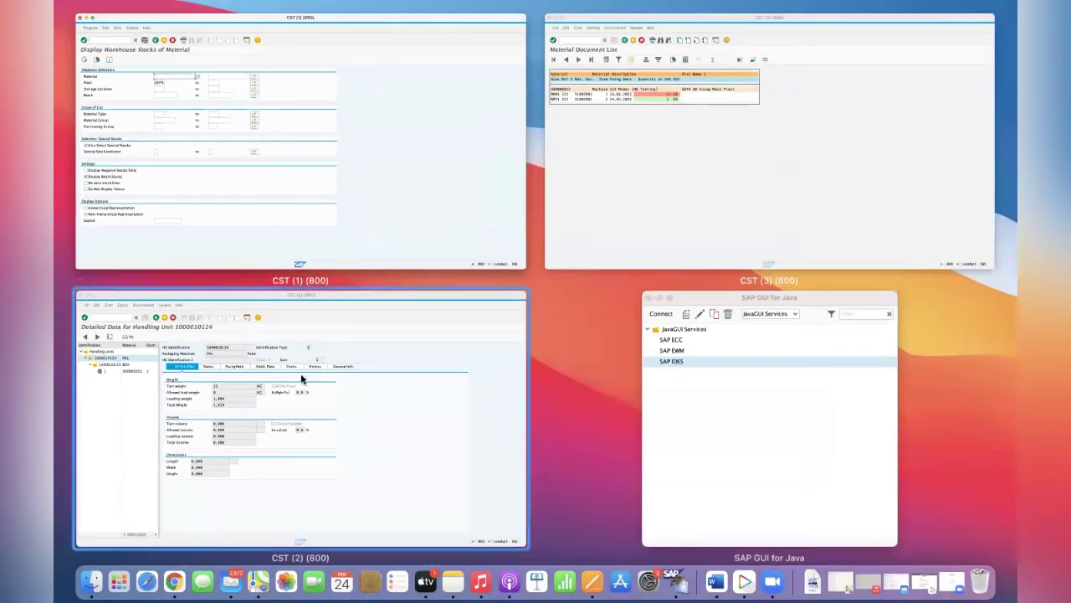
{"action": "left_click", "coordinate": [631, 143]}
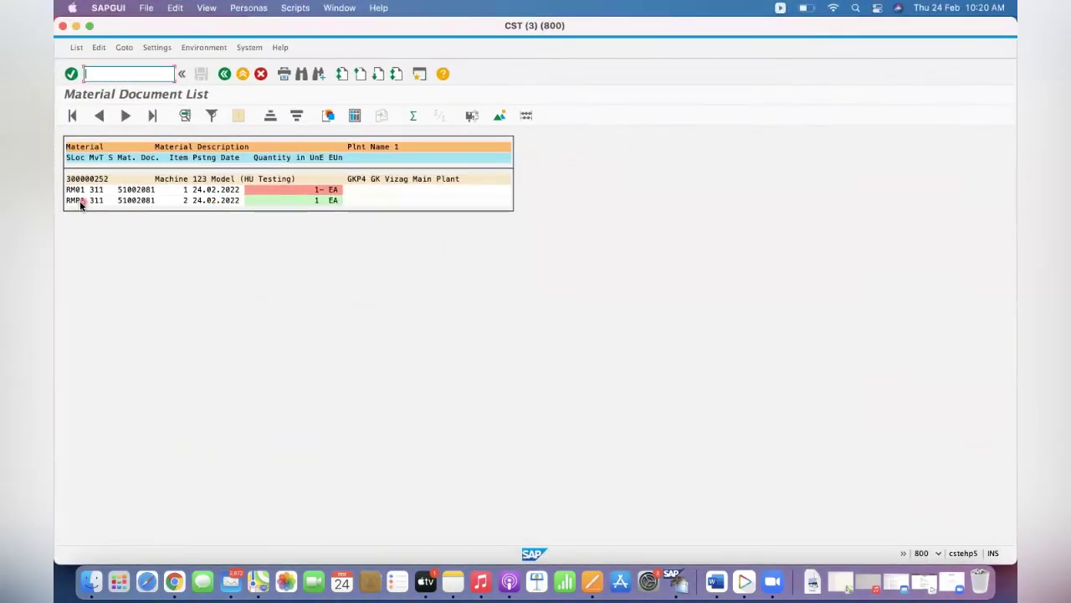
{"action": "left_click_drag", "start_coordinate": [70, 178], "coordinate": [116, 178]}
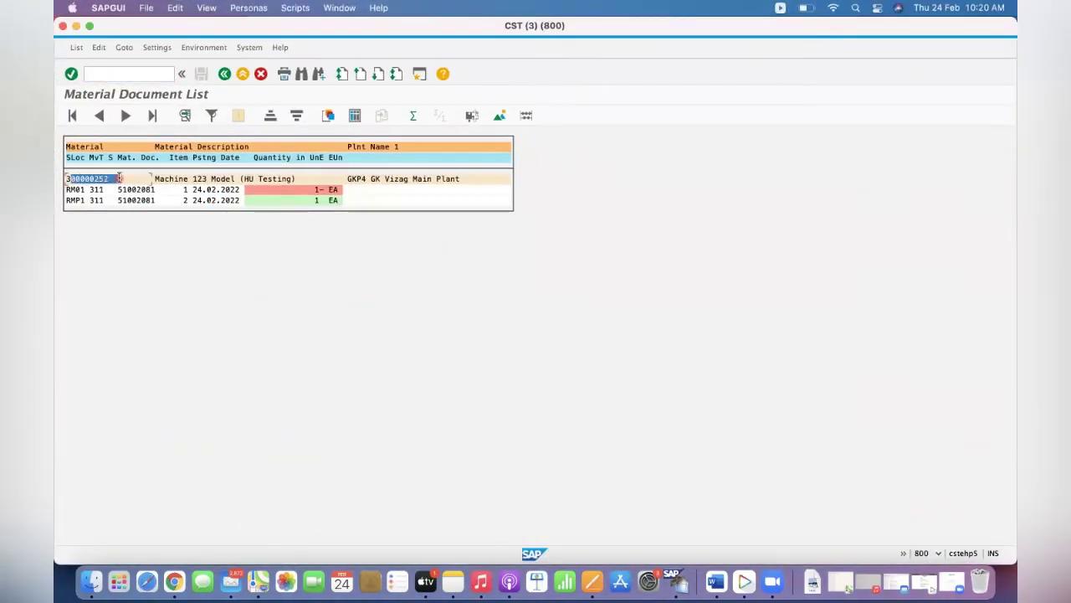
{"action": "left_click", "coordinate": [67, 182]}
{"action": "left_click", "coordinate": [68, 180]}
{"action": "left_click", "coordinate": [87, 179]}
{"action": "left_click", "coordinate": [67, 180]}
{"action": "left_click_drag", "start_coordinate": [66, 178], "coordinate": [113, 178]}
{"action": "key", "text": "super+c"}
- Switch back to the warehouse stock report and display the stock of material 300000252 in plant GKP4
{"action": "right_click", "coordinate": [683, 580]}
{"action": "left_click", "coordinate": [707, 510]}
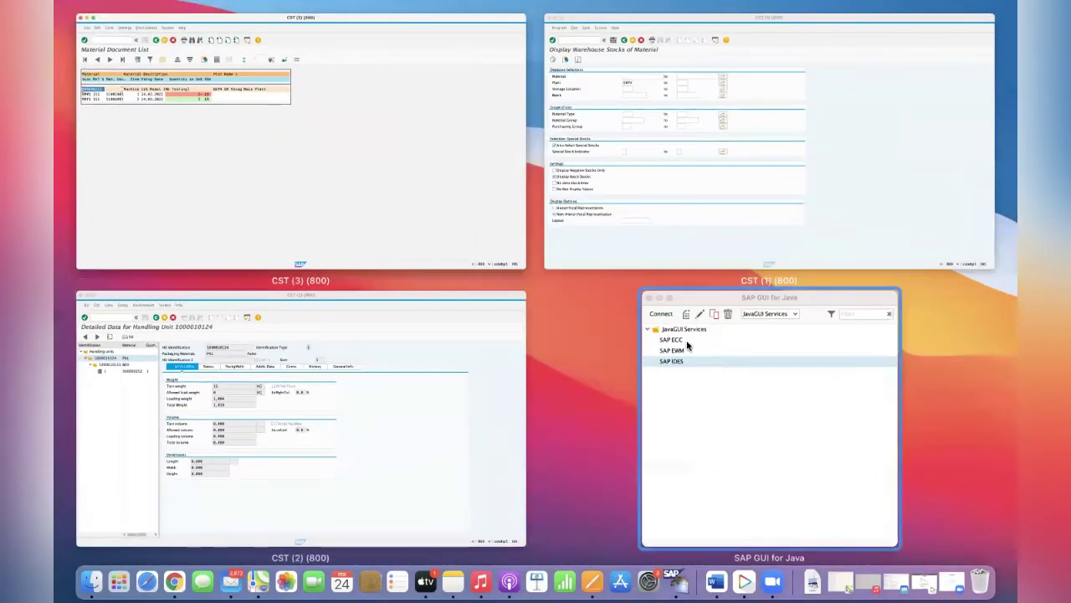
{"action": "left_click", "coordinate": [683, 179]}
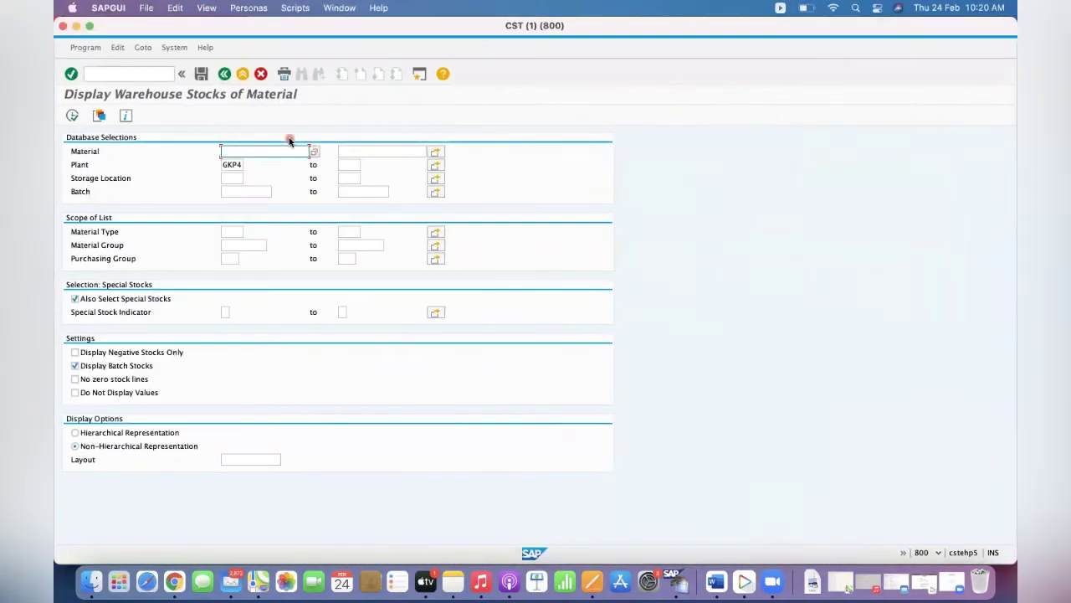
{"action": "key", "text": "super+v"}
{"action": "left_click", "coordinate": [72, 115]}
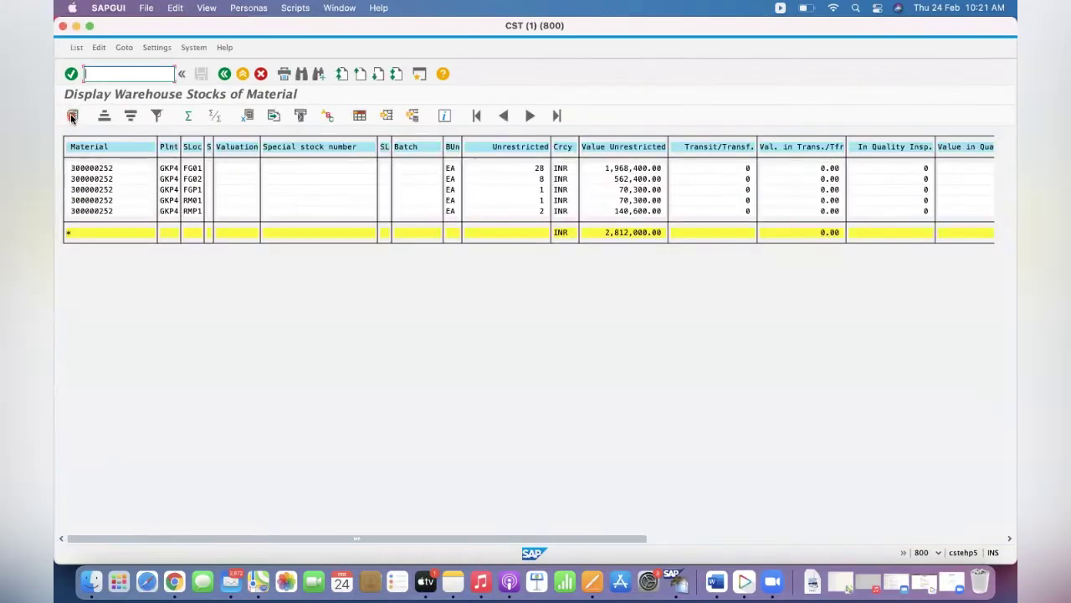
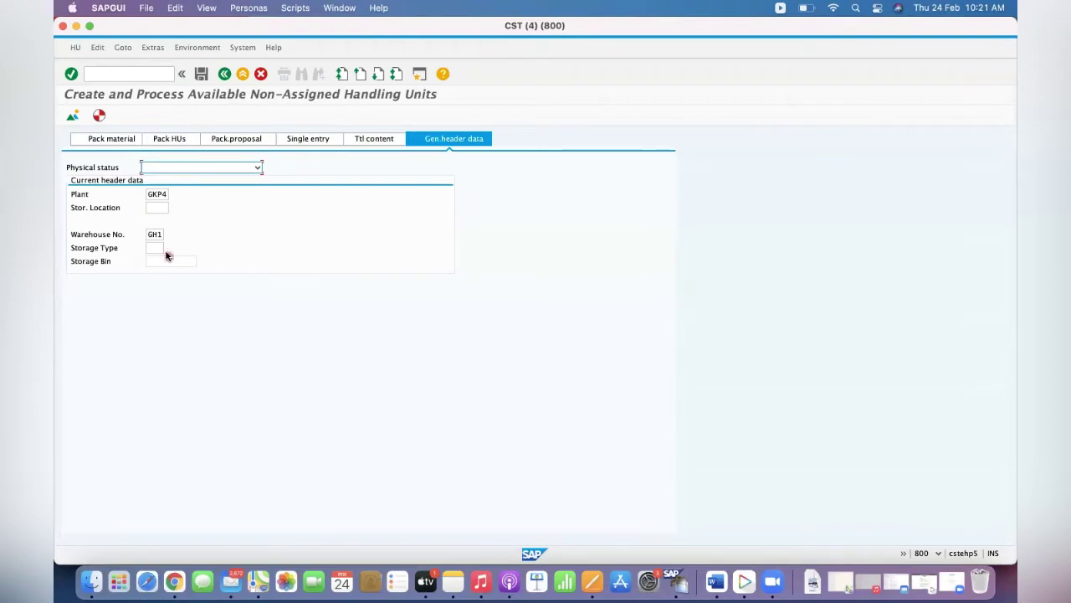
- Set the handling unit header data to storage location RM01, storage type 903 and storage bin PACK.BIN
{"action": "left_click", "coordinate": [157, 208]}
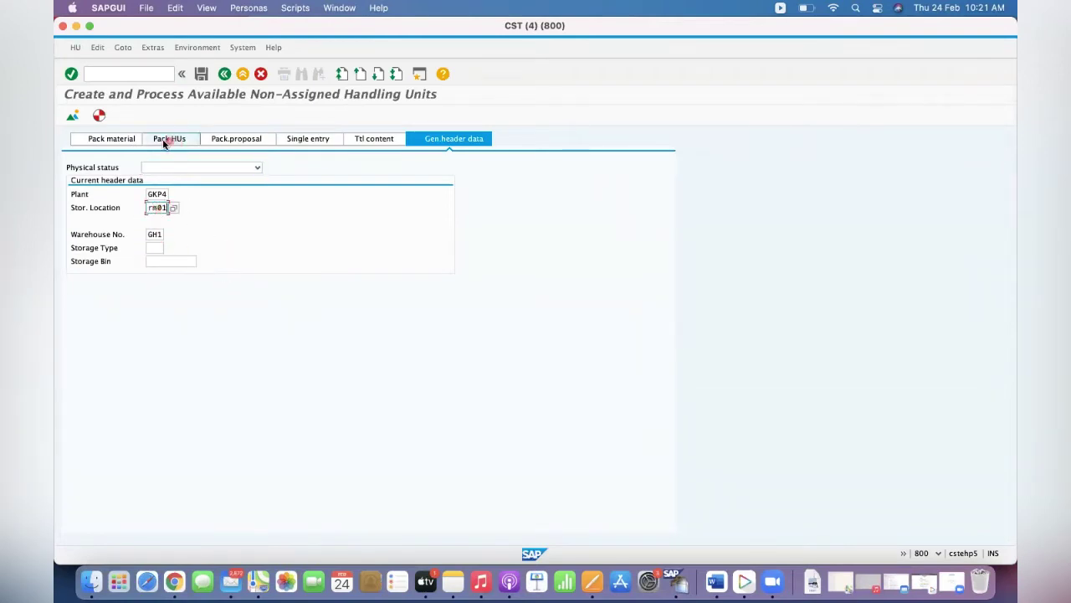
{"action": "type", "text": "rm01"}
{"action": "key", "text": "Return"}
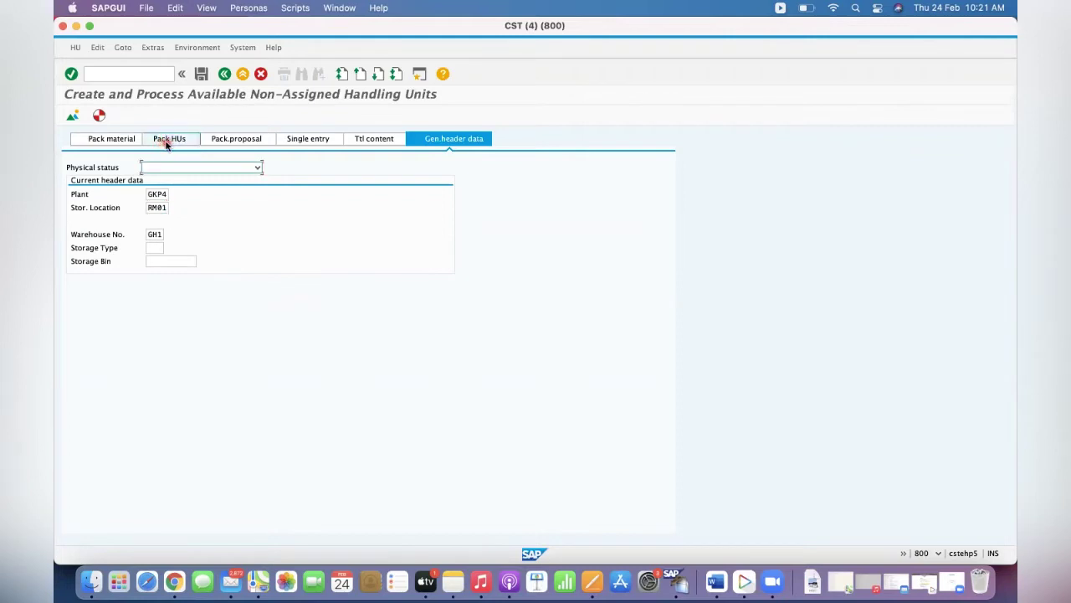
{"action": "left_click", "coordinate": [154, 248]}
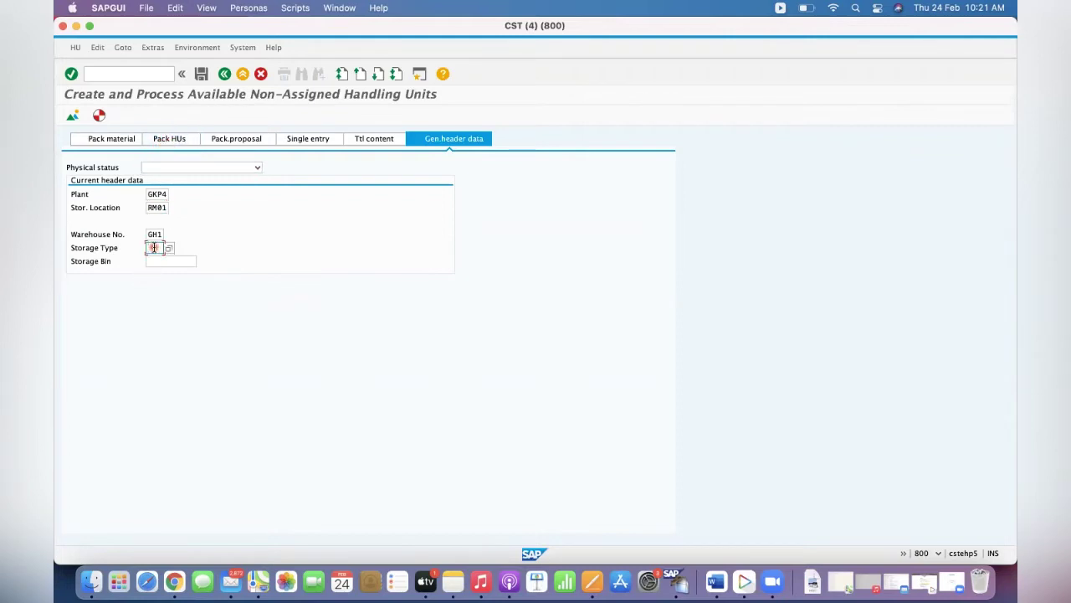
{"action": "type", "text": "903"}
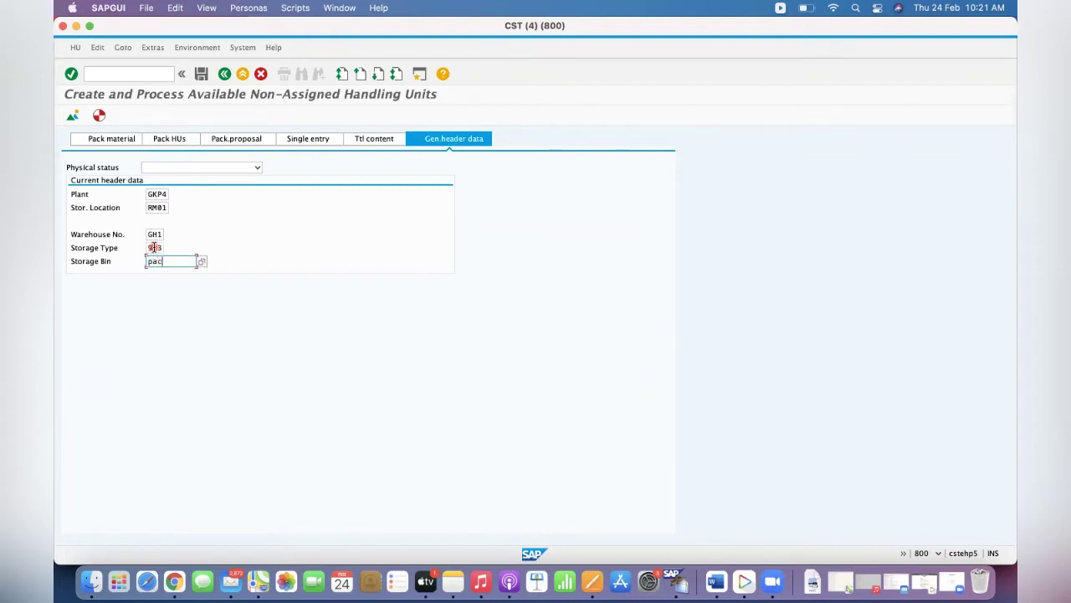
{"action": "key", "text": "Return"}
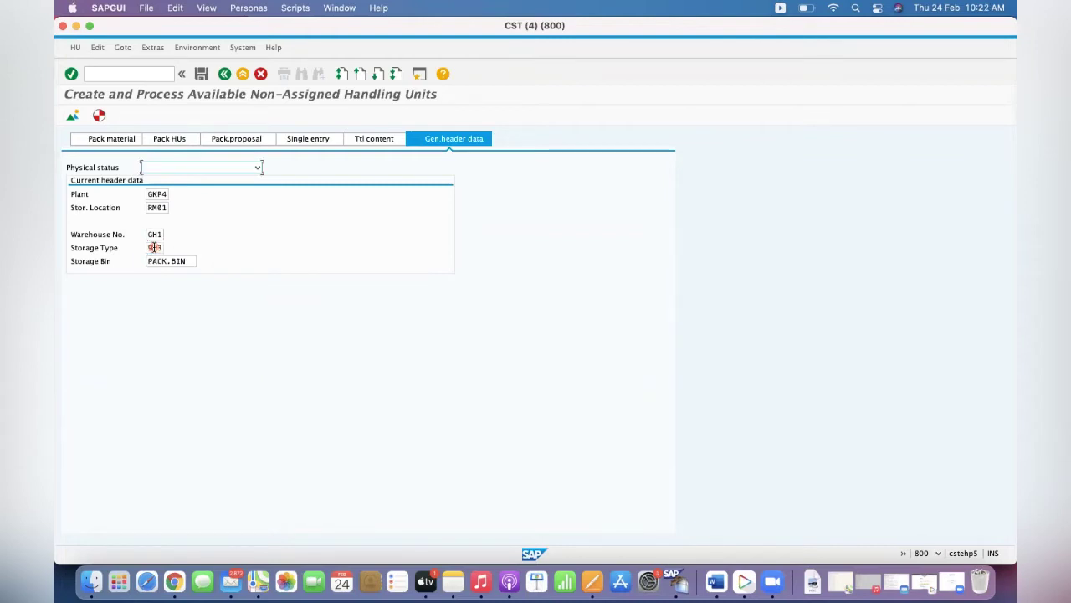
- Create two new handling units with packaging material BOX
{"action": "left_click", "coordinate": [171, 140]}
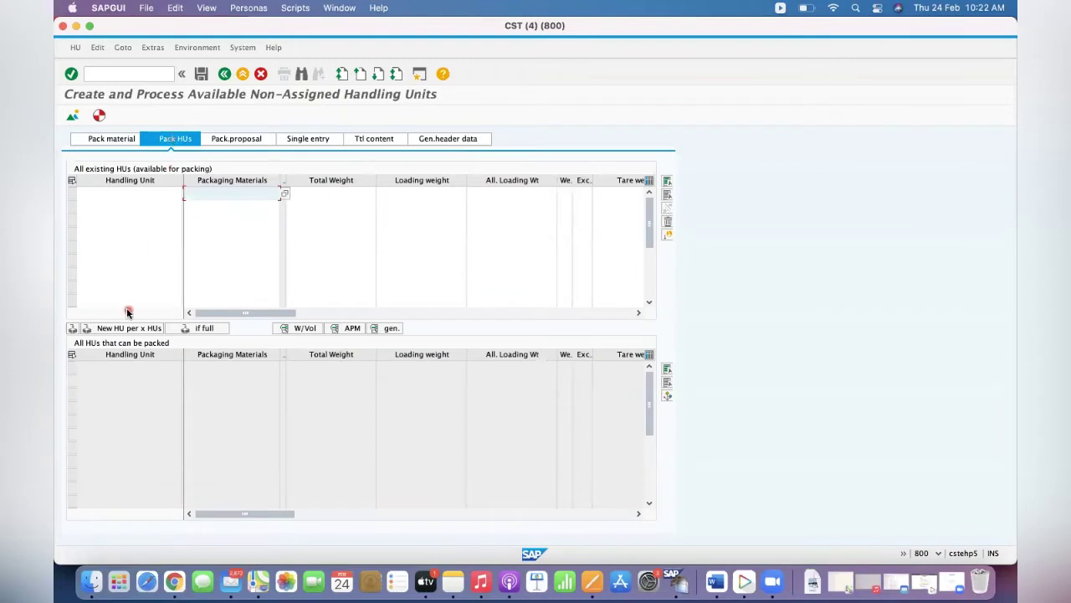
{"action": "type", "text": "box"}
{"action": "key", "text": "Return"}
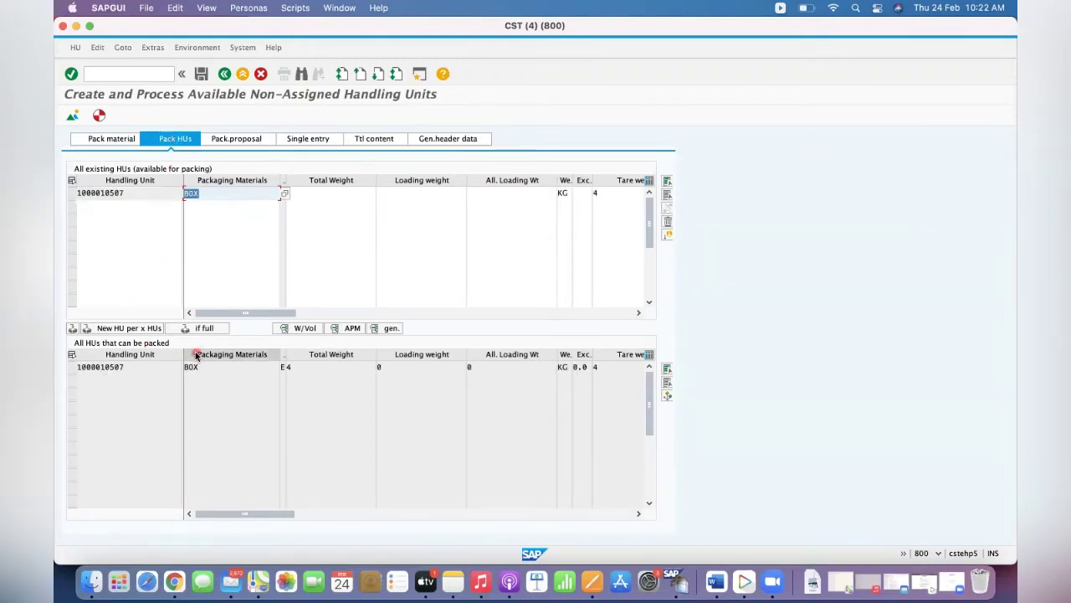
{"action": "left_click", "coordinate": [200, 209]}
{"action": "type", "text": "box"}
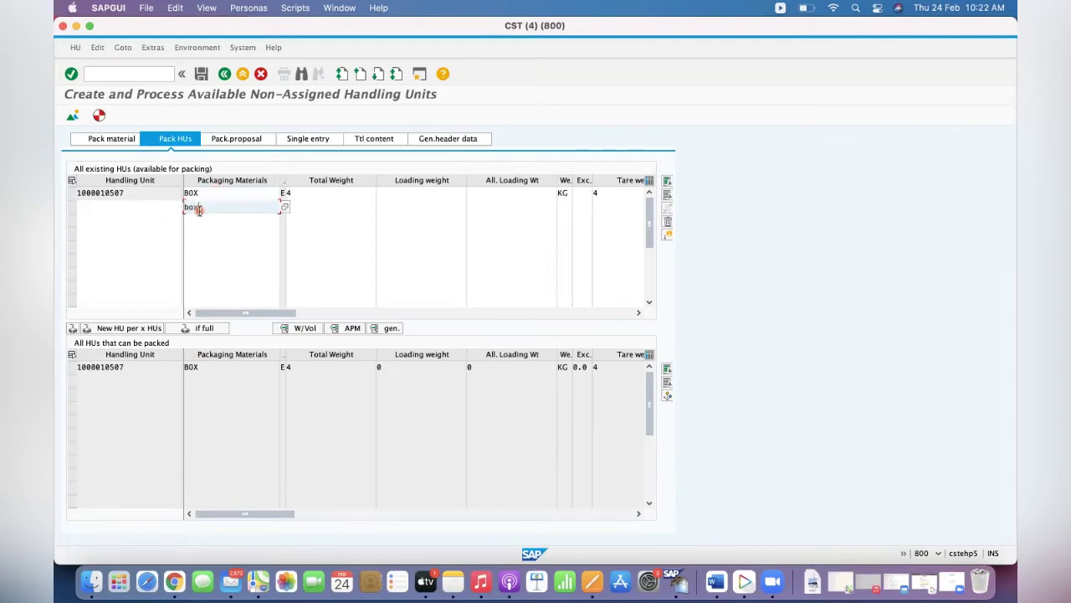
{"action": "key", "text": "Return"}
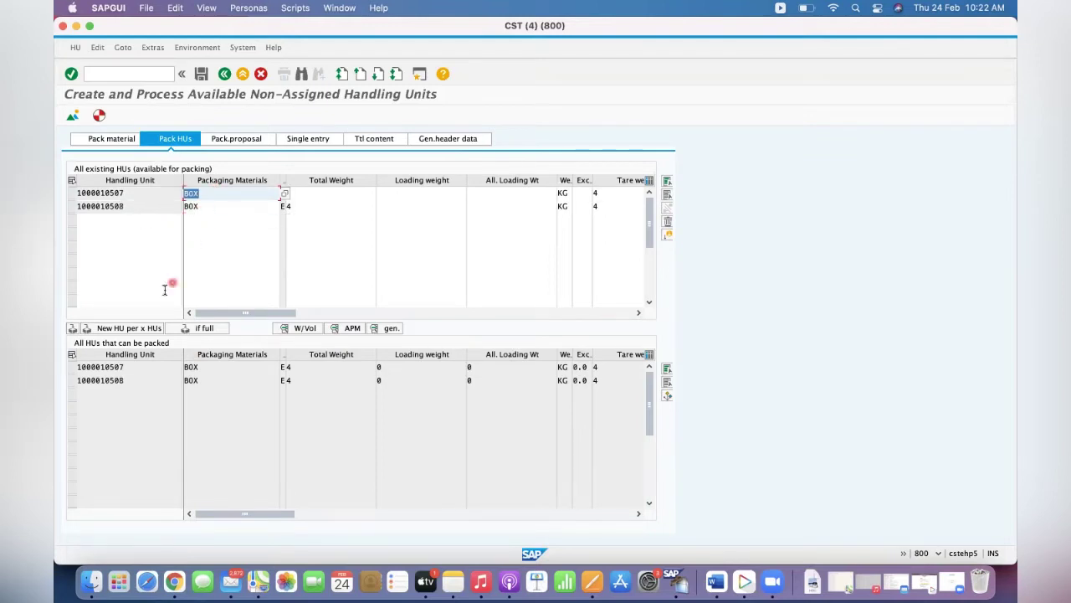
- Enter material 300000252 as material to be packed, with partial quantity 1 and total quantity 2
{"action": "left_click", "coordinate": [112, 141]}
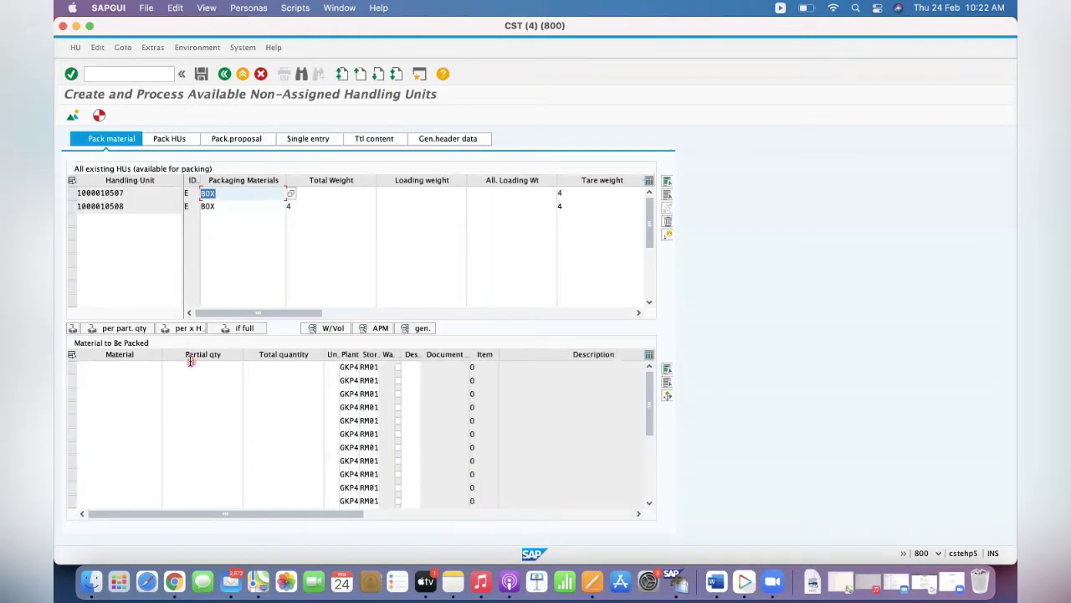
{"action": "left_click", "coordinate": [117, 367]}
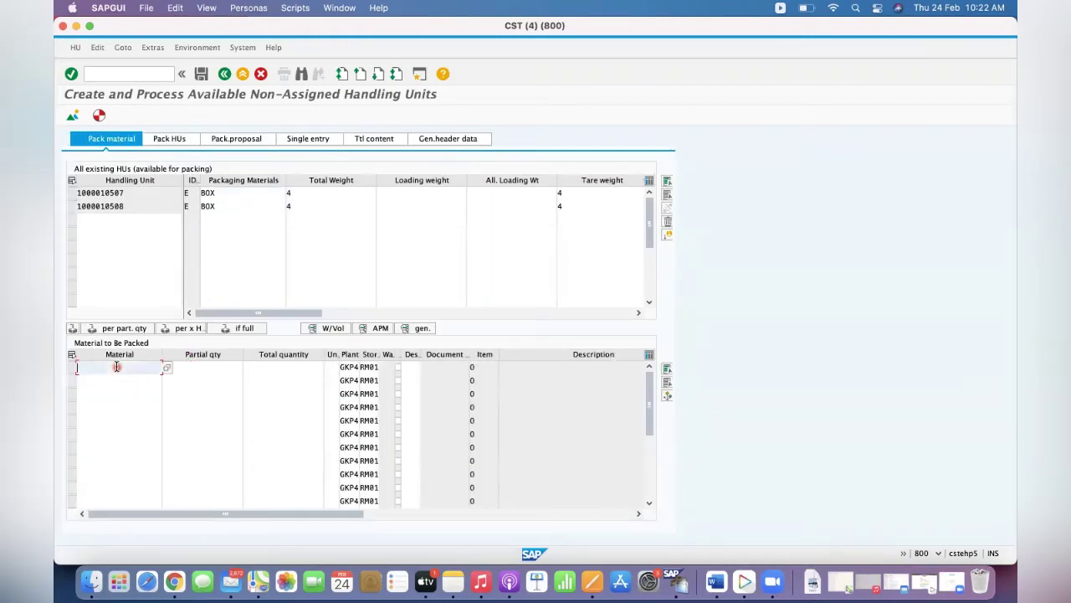
{"action": "type", "text": "30000025"}
{"action": "key", "text": "Tab"}
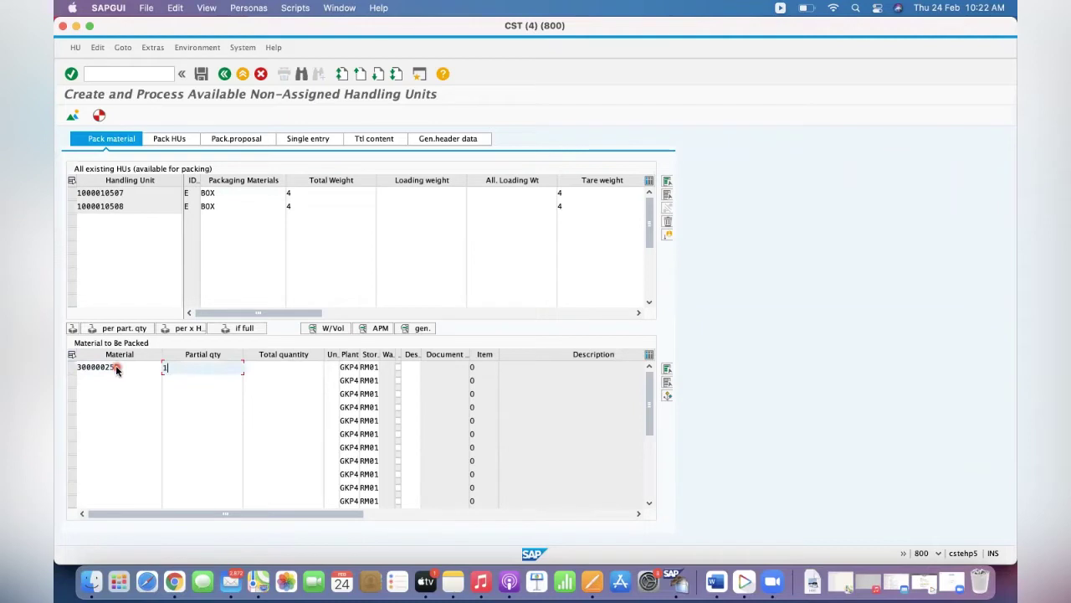
{"action": "key", "text": "Tab"}
{"action": "key", "text": "Return"}
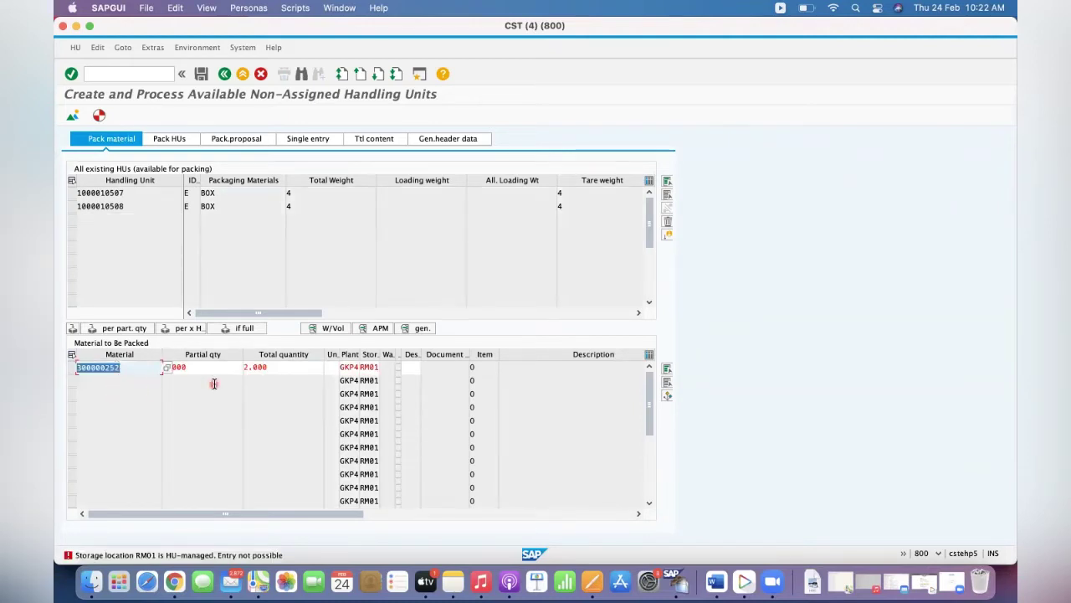
- Set the material line's storage location to RMP1 and its destination storage location to RM01, and select the line
{"action": "left_click", "coordinate": [374, 367]}
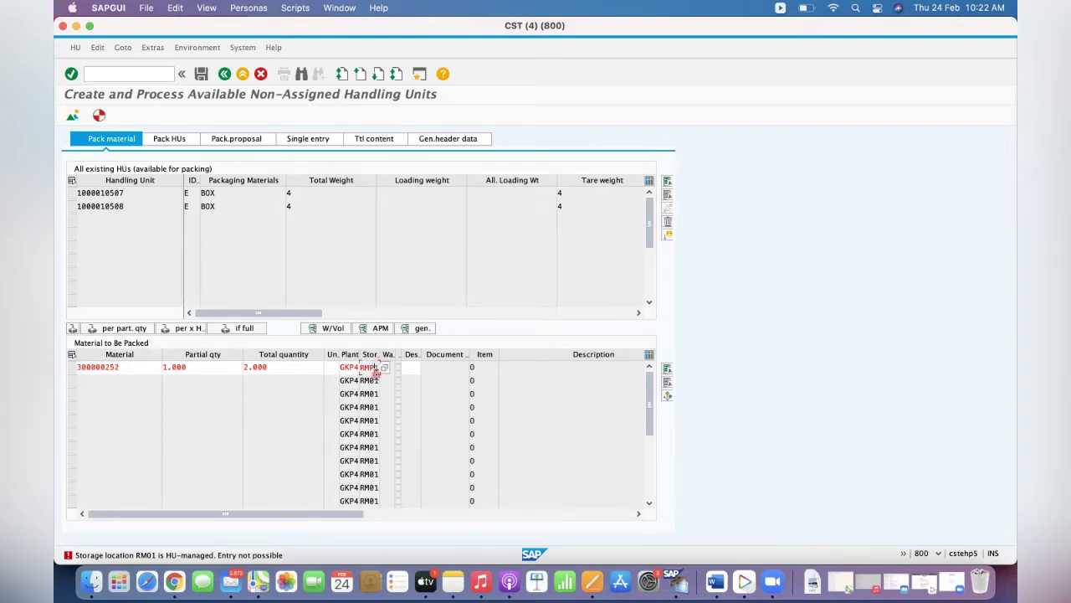
{"action": "key", "text": "Tab"}
{"action": "type", "text": "RM01"}
{"action": "key", "text": "Return"}
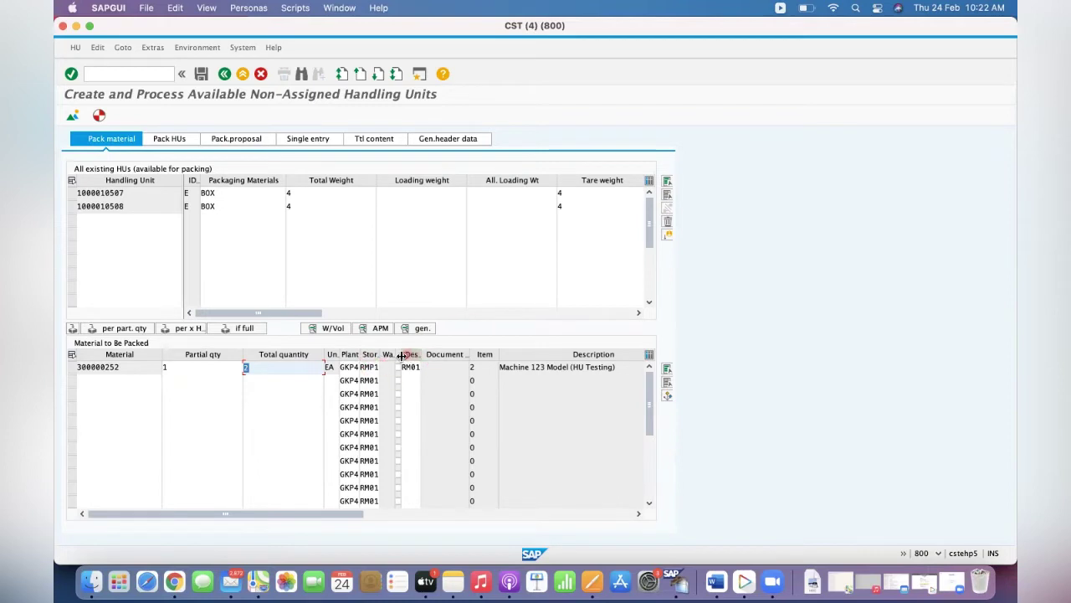
{"action": "left_click", "coordinate": [72, 367]}
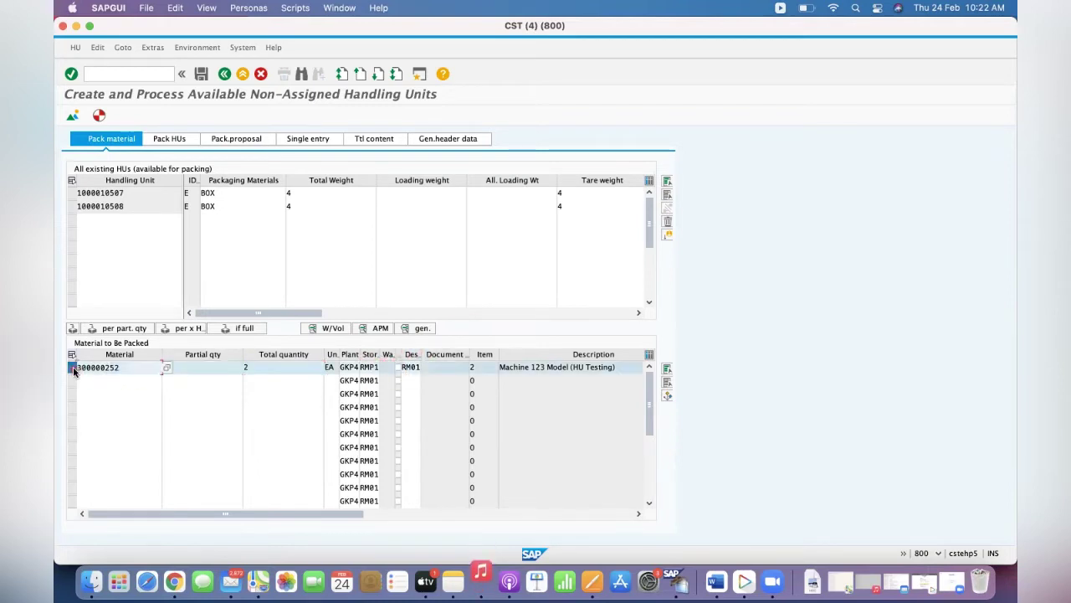
- Try to pack material 300000252 by partial quantity into the two existing BOX handling units
{"action": "left_click", "coordinate": [72, 205]}
{"action": "left_click", "coordinate": [72, 192], "text": "shift"}
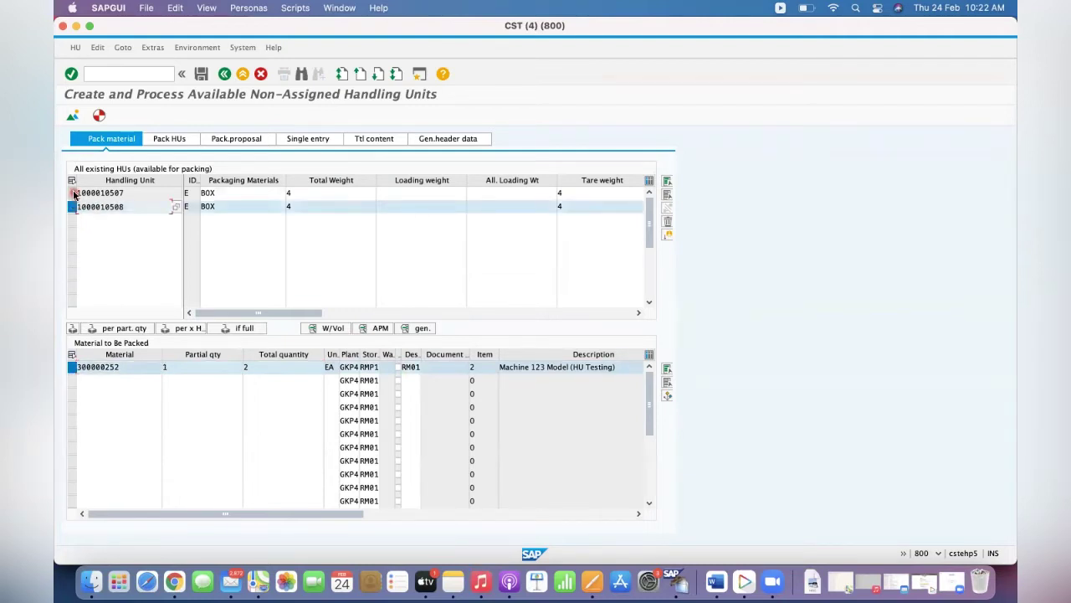
{"action": "left_click", "coordinate": [106, 331]}
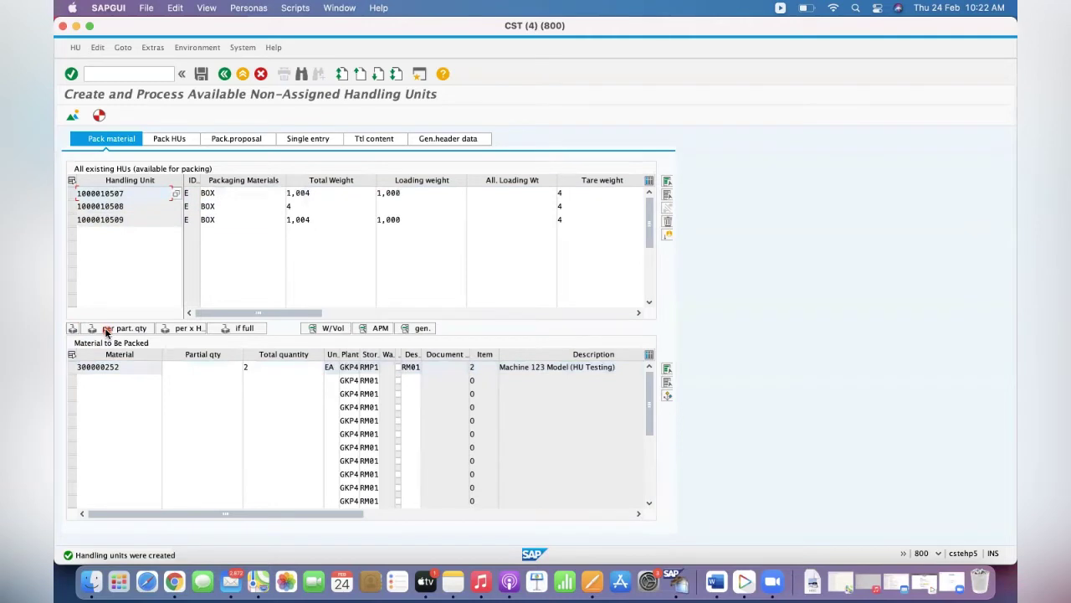
{"action": "left_click", "coordinate": [73, 193]}
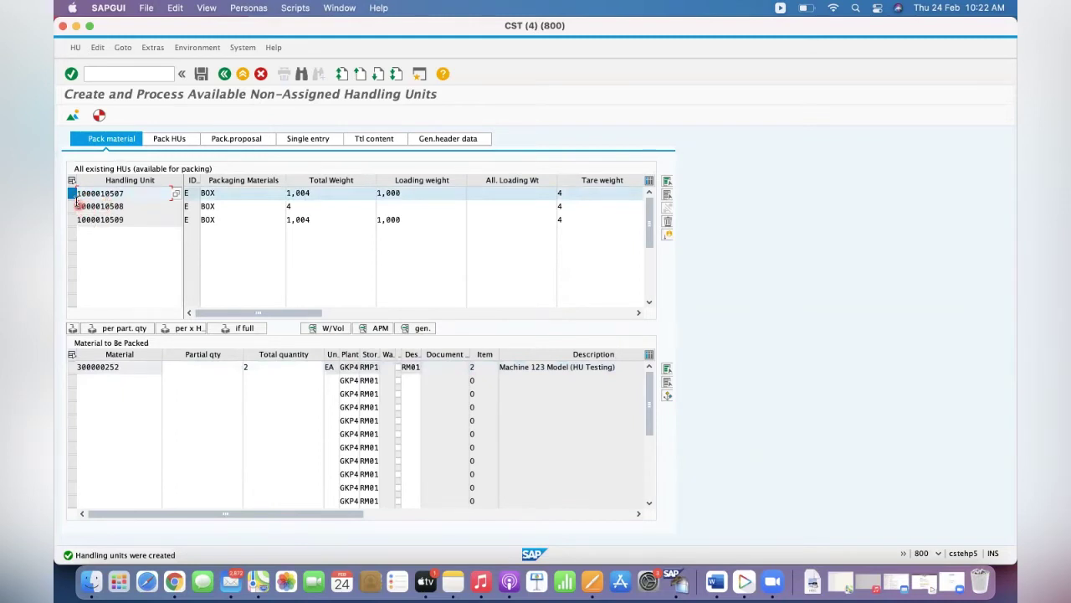
{"action": "left_click", "coordinate": [73, 207]}
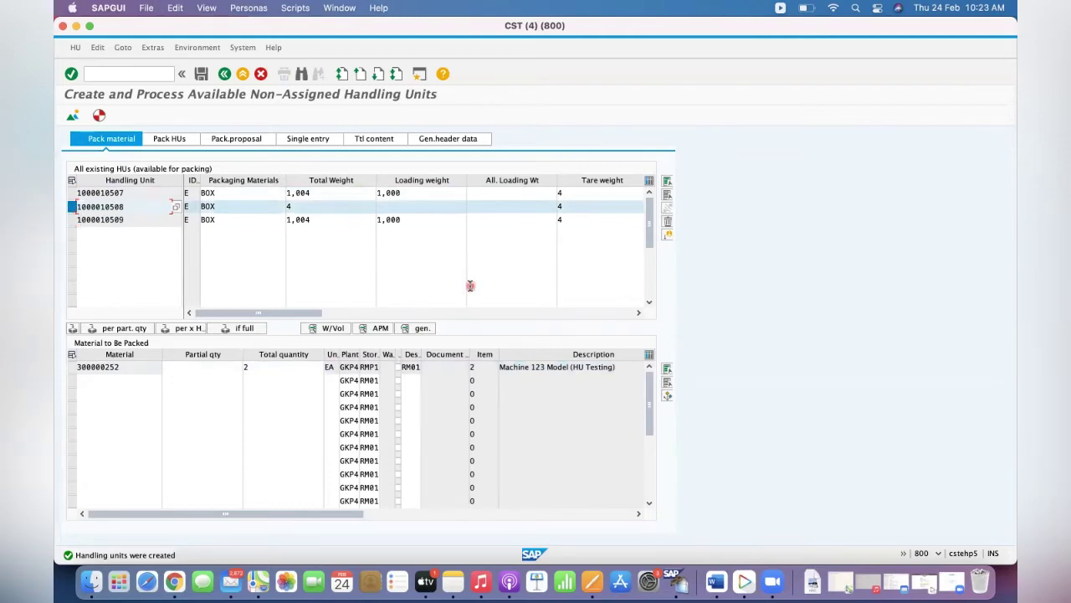
{"action": "left_click", "coordinate": [666, 223]}
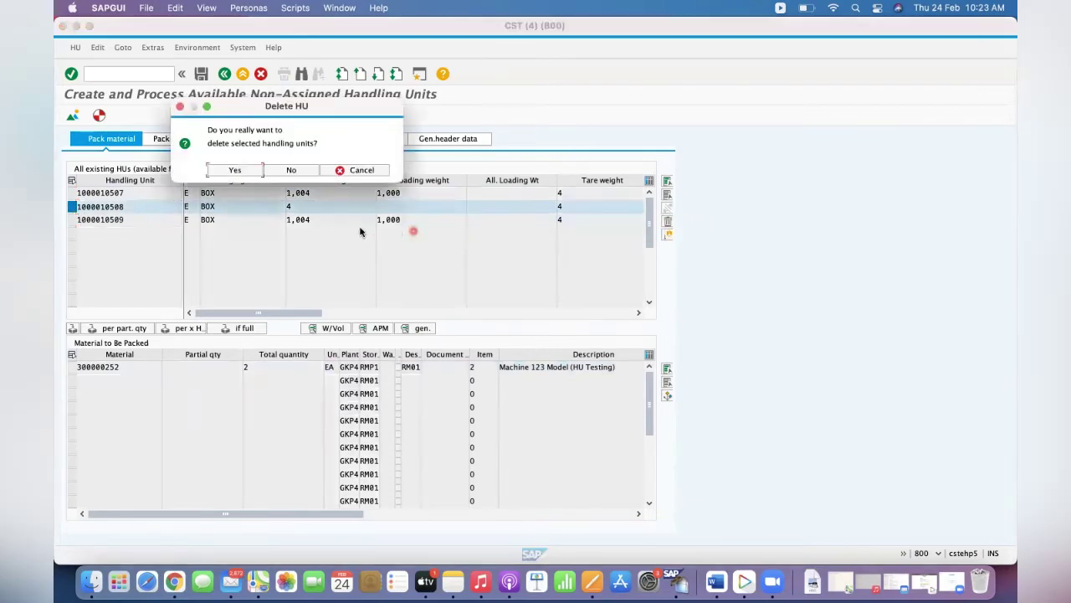
{"action": "left_click", "coordinate": [236, 171]}
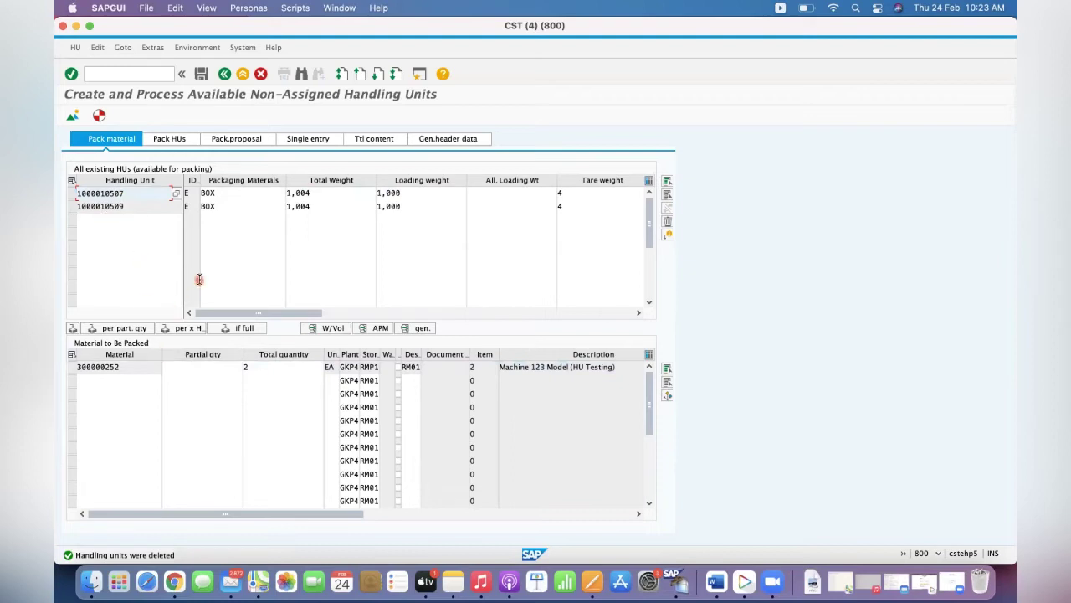
- Check the two remaining BOX handling units and examine their packed contents in the detailed data
{"action": "left_click", "coordinate": [73, 208]}
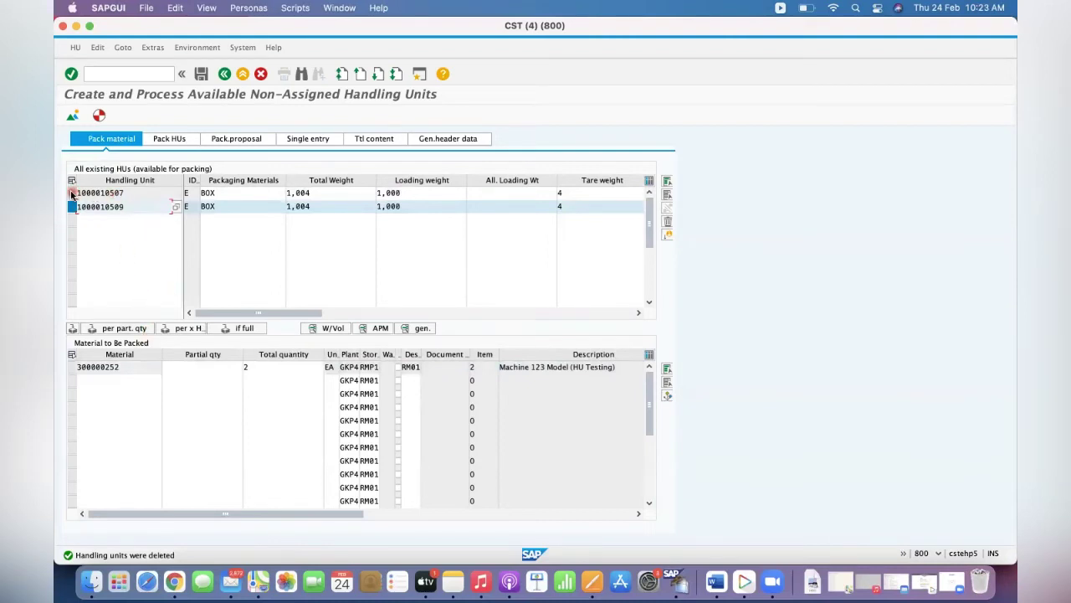
{"action": "left_click_drag", "start_coordinate": [72, 193], "coordinate": [73, 209]}
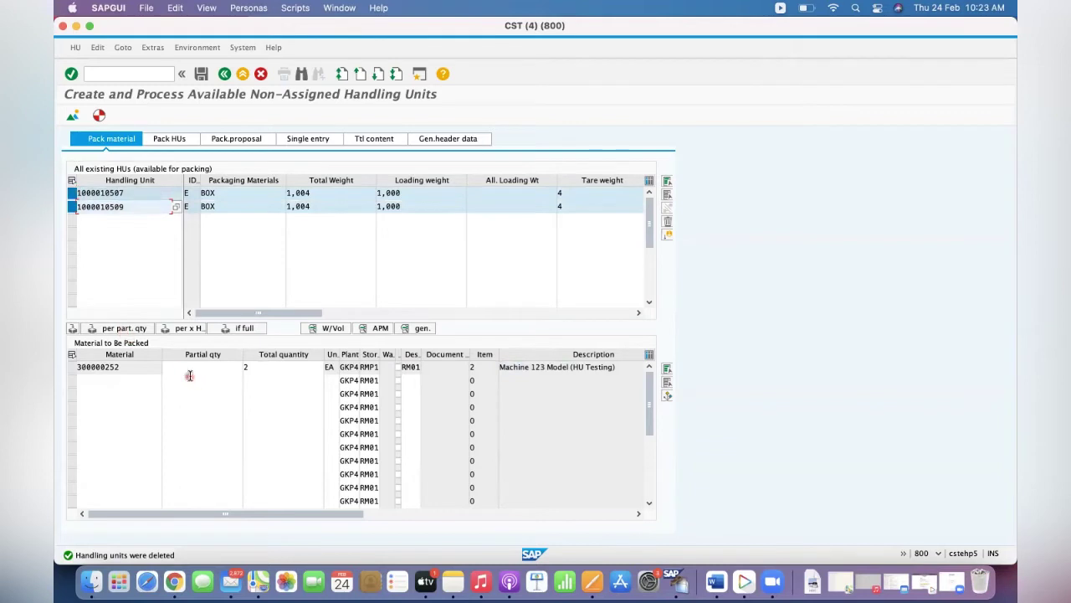
{"action": "left_click", "coordinate": [167, 140]}
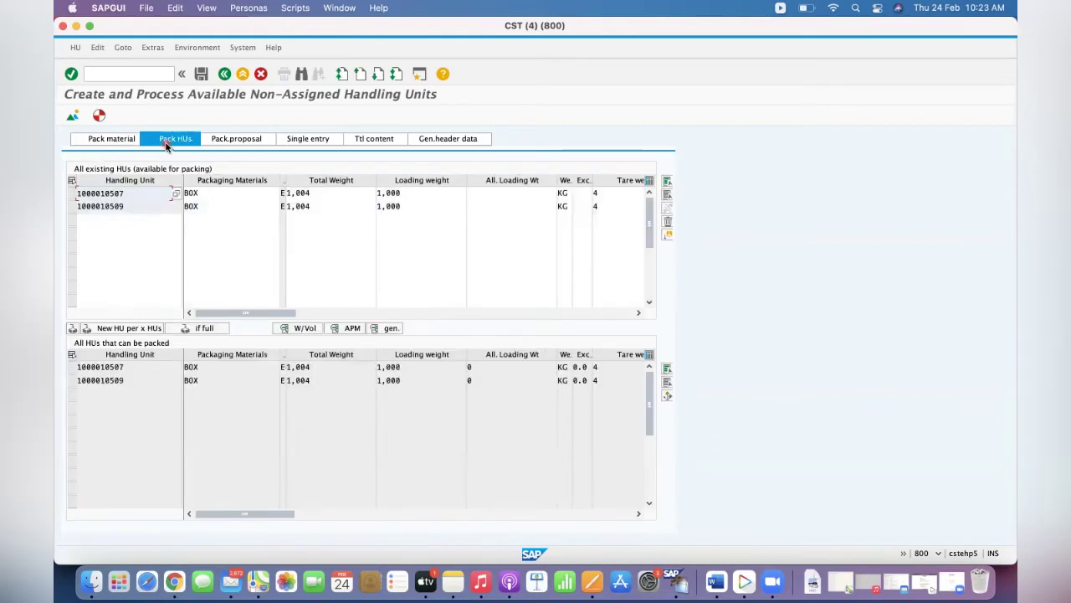
{"action": "left_click", "coordinate": [111, 140]}
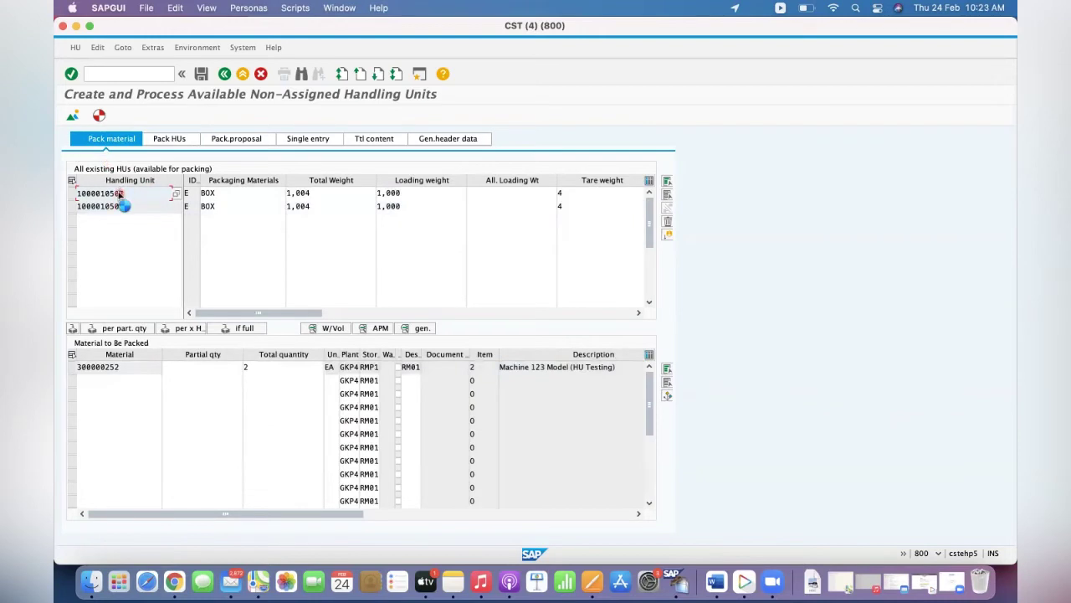
{"action": "double_click", "coordinate": [124, 205]}
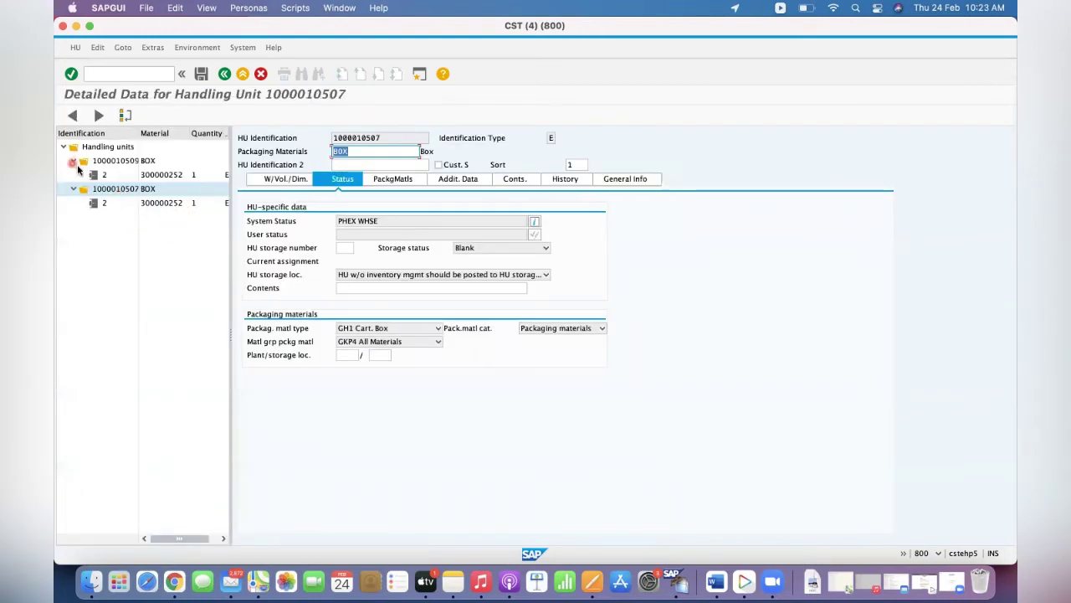
{"action": "left_click", "coordinate": [100, 176]}
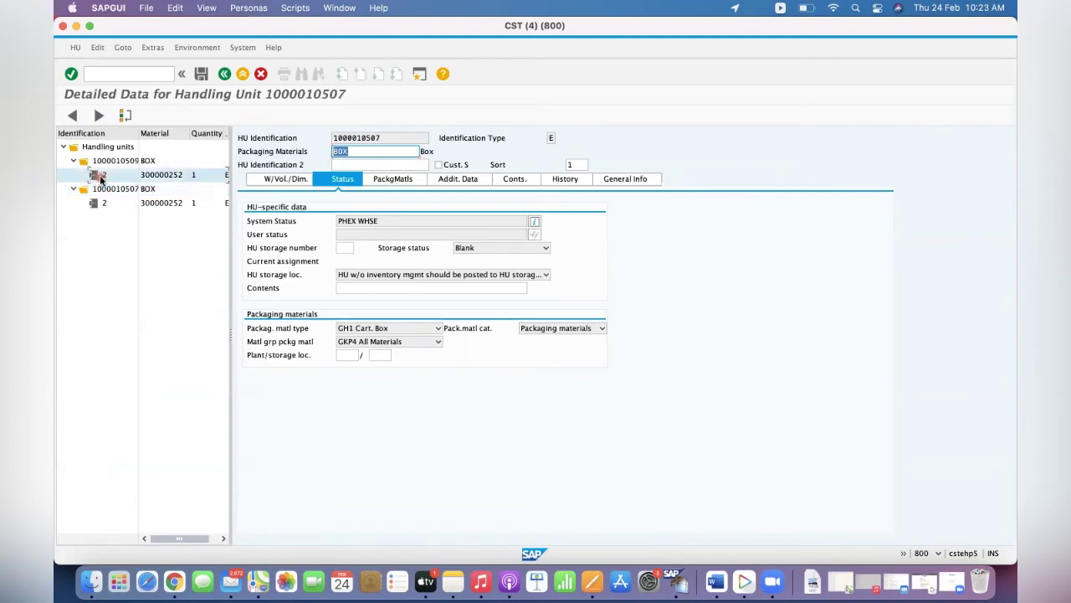
{"action": "left_click", "coordinate": [224, 74]}
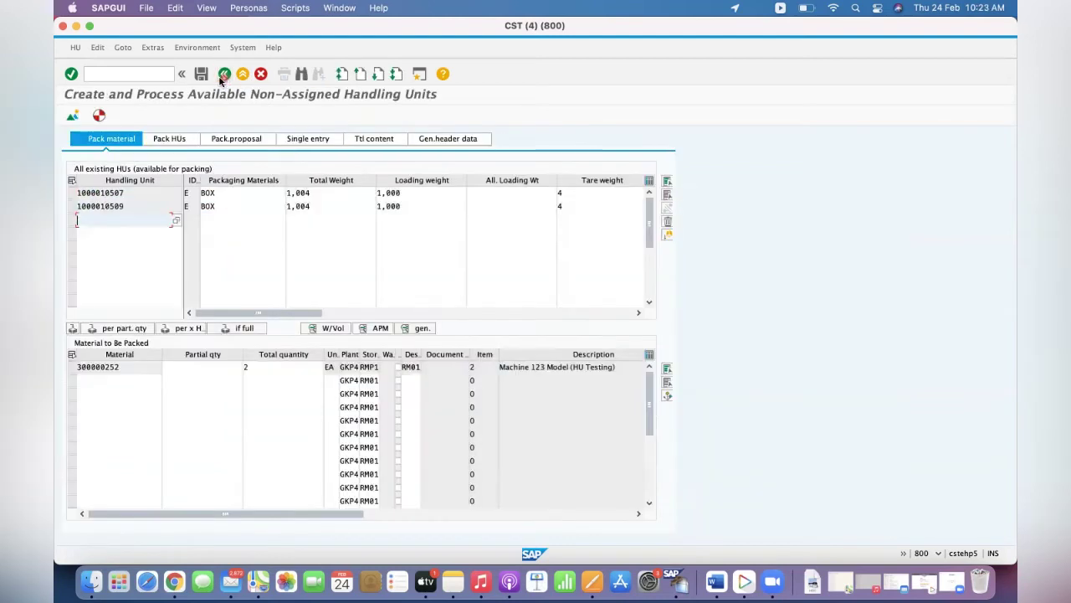
- Leave the unsaved packing, restart transaction HU02 and check the plant, storage location and warehouse number in the general header data
{"action": "left_click", "coordinate": [108, 76]}
{"action": "type", "text": "/N"}
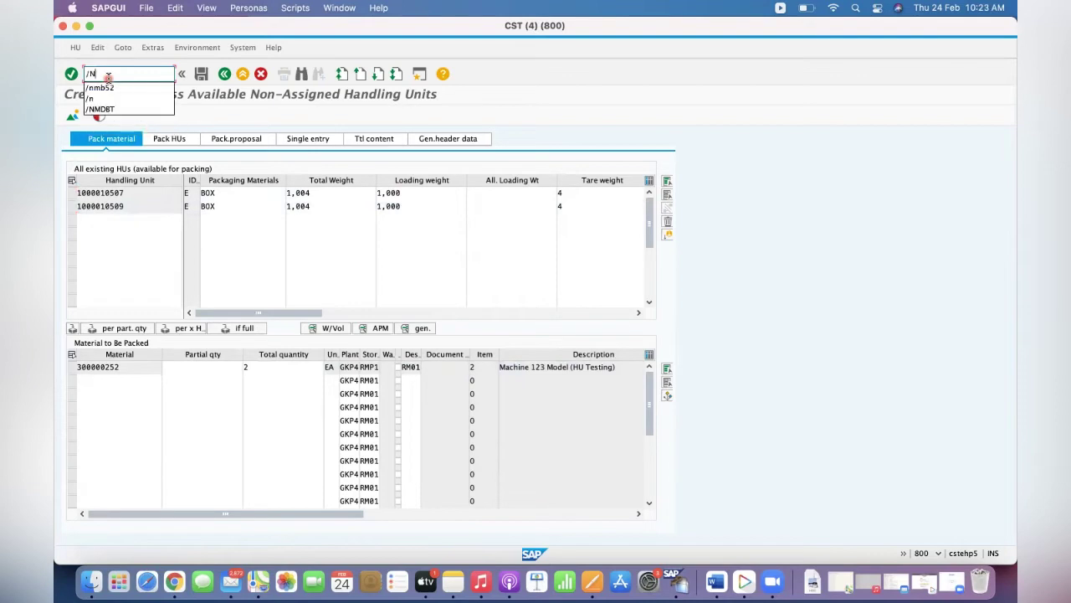
{"action": "key", "text": "Return"}
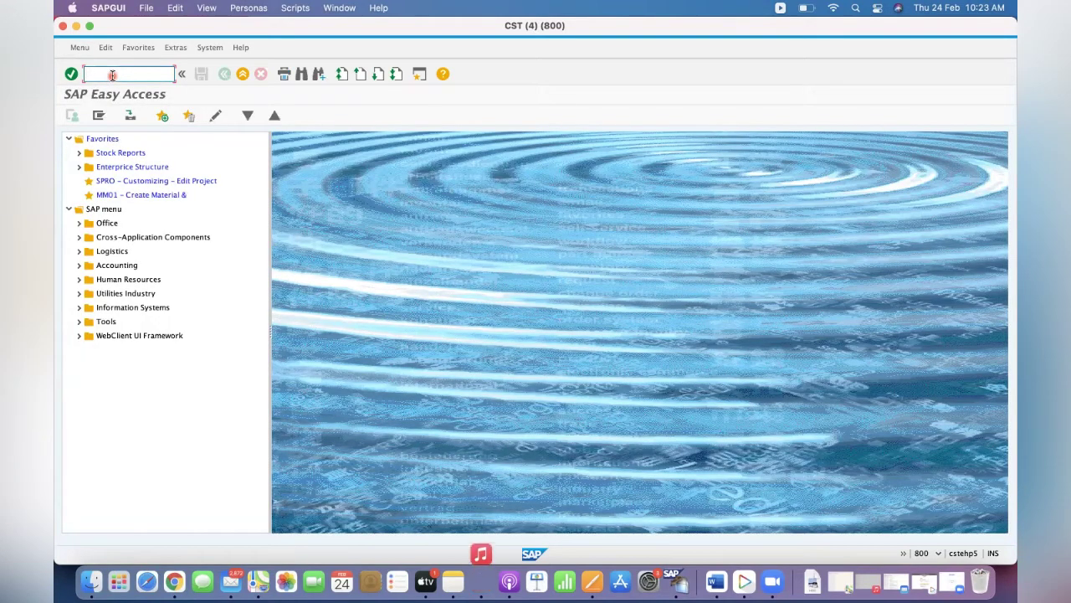
{"action": "type", "text": "/NHU02"}
{"action": "key", "text": "Return"}
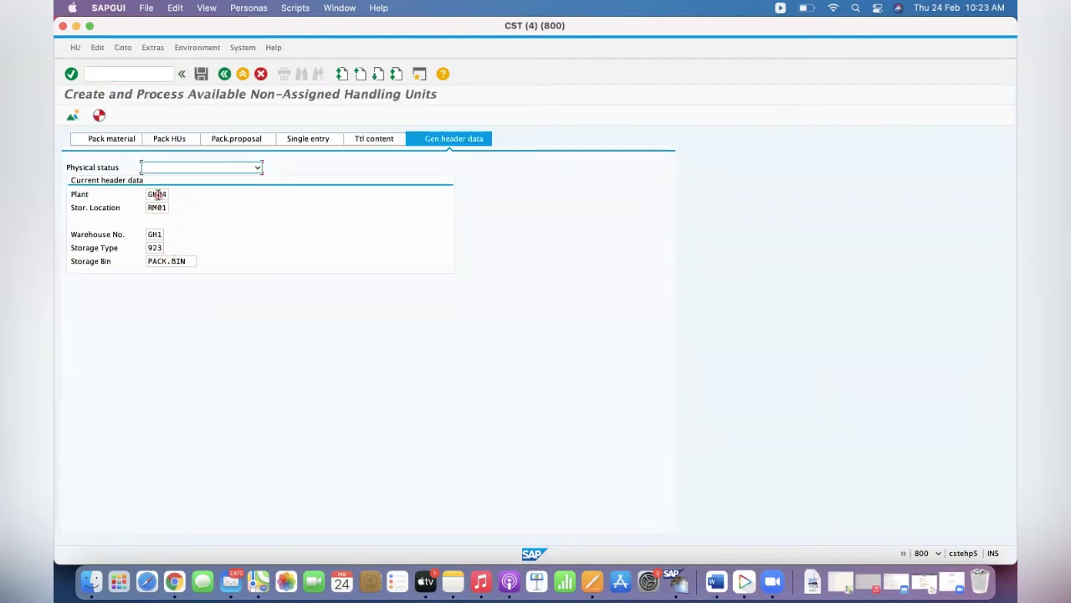
{"action": "left_click", "coordinate": [155, 194]}
{"action": "left_click", "coordinate": [154, 208]}
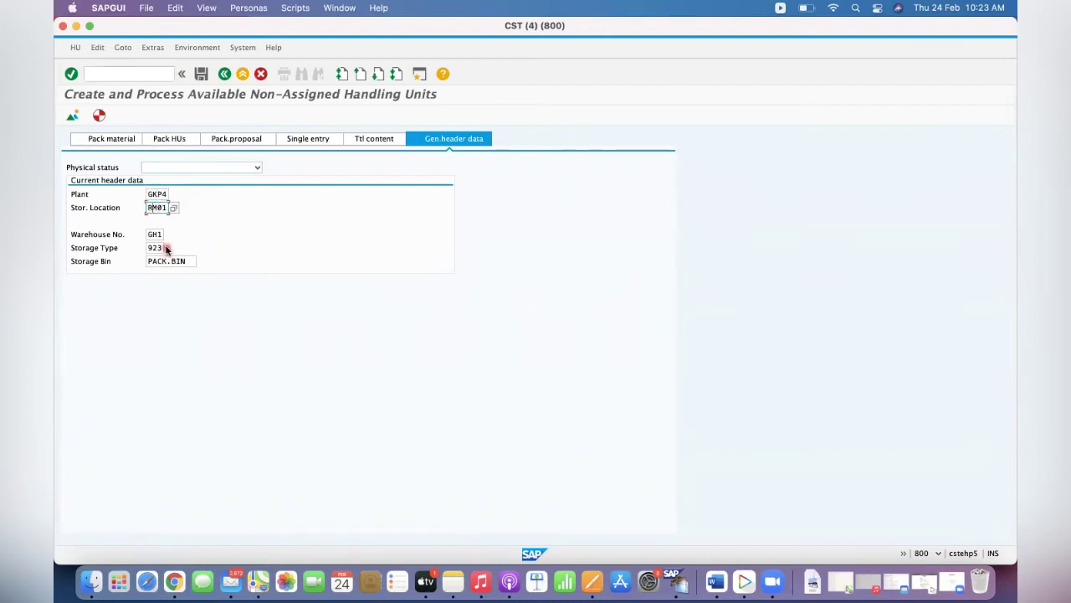
{"action": "left_click", "coordinate": [155, 235]}
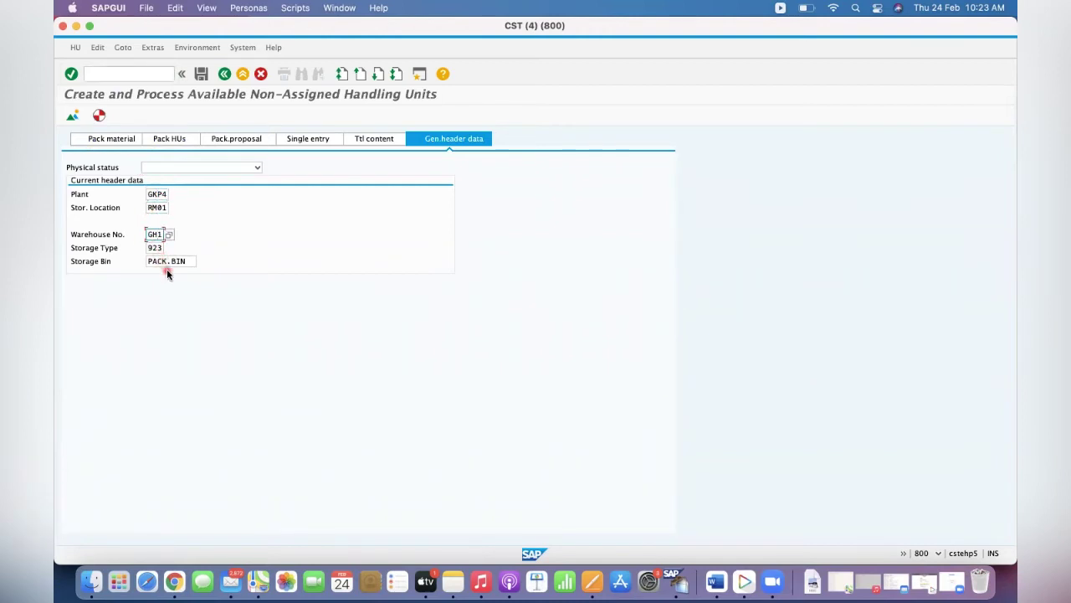
- Enter material 300000252 as material to be packed, with a partial quantity of 1 and a total quantity of 2
{"action": "left_click", "coordinate": [166, 139]}
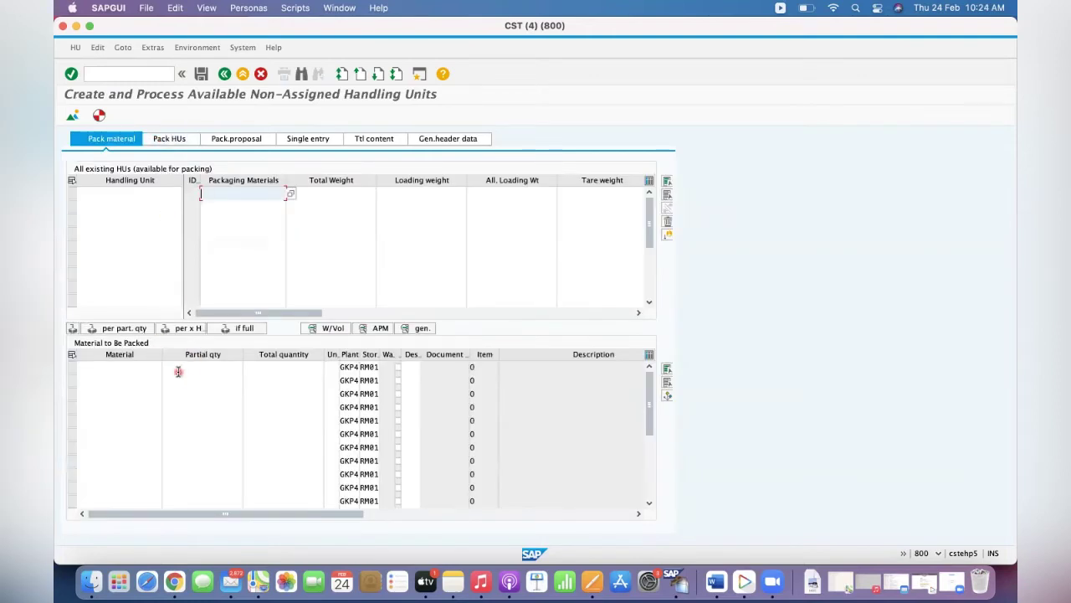
{"action": "left_click", "coordinate": [128, 371]}
{"action": "type", "text": "300000252"}
{"action": "key", "text": "Tab"}
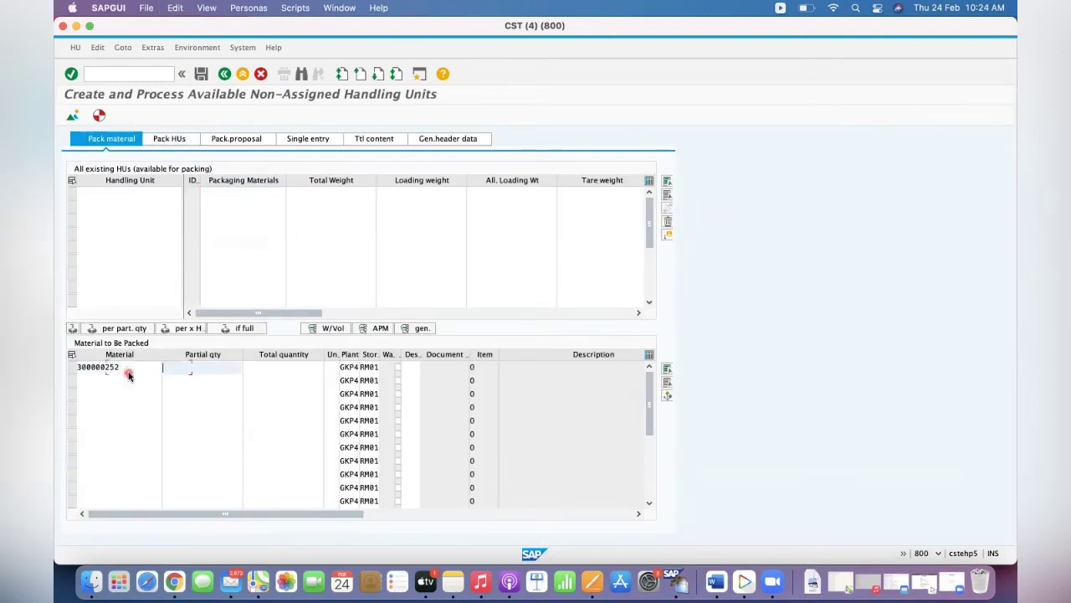
{"action": "key", "text": "Tab"}
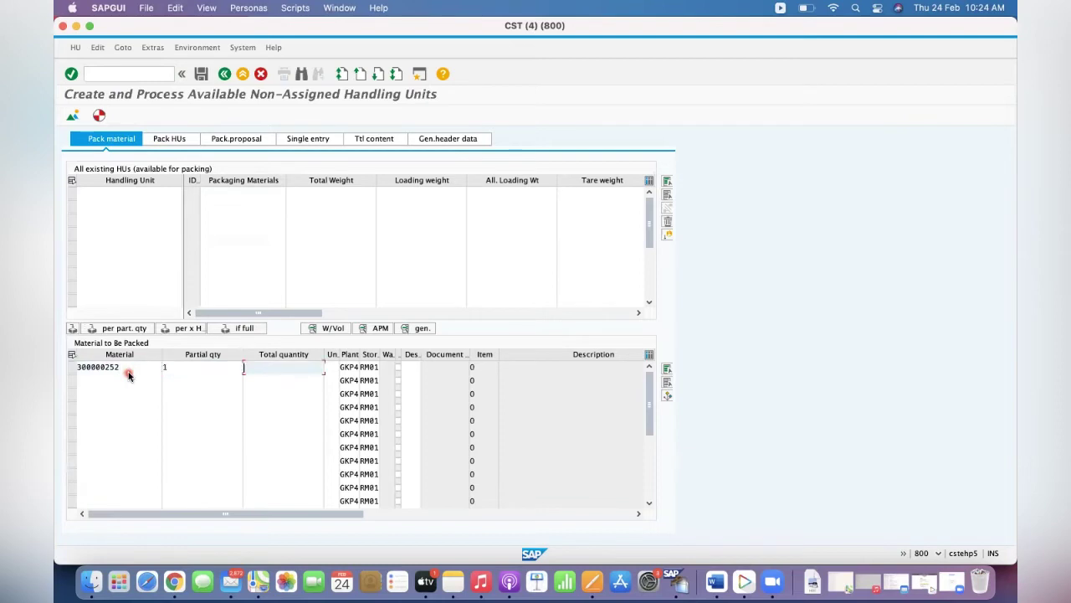
{"action": "type", "text": "2"}
{"action": "key", "text": "Tab"}
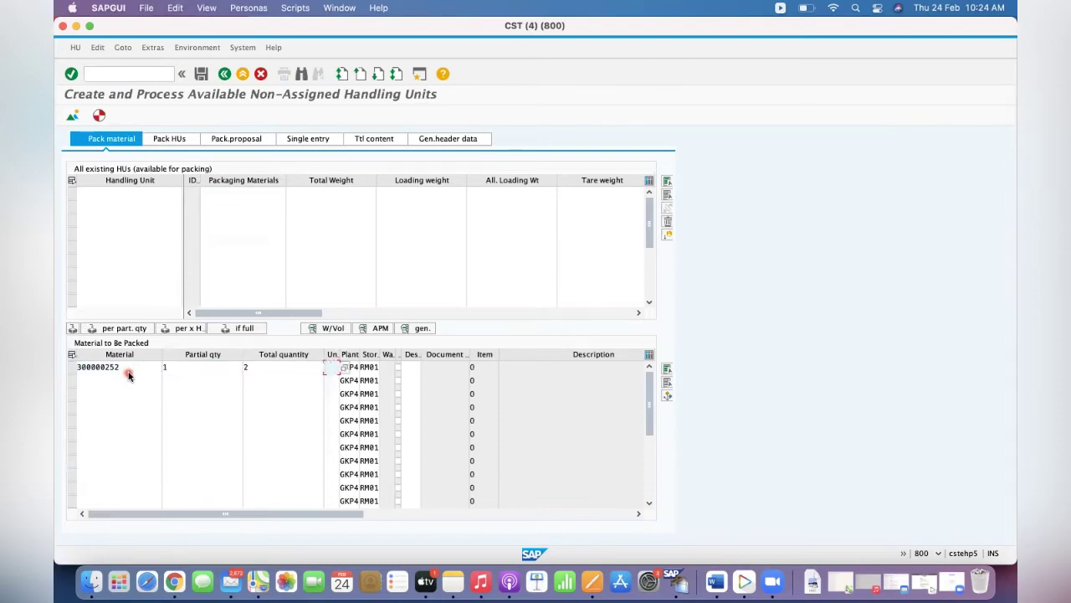
- Set storage location RMP1 and destination storage location RM01 for material 300000252, and select its line
{"action": "key", "text": "Tab"}
{"action": "key", "text": "Tab"}
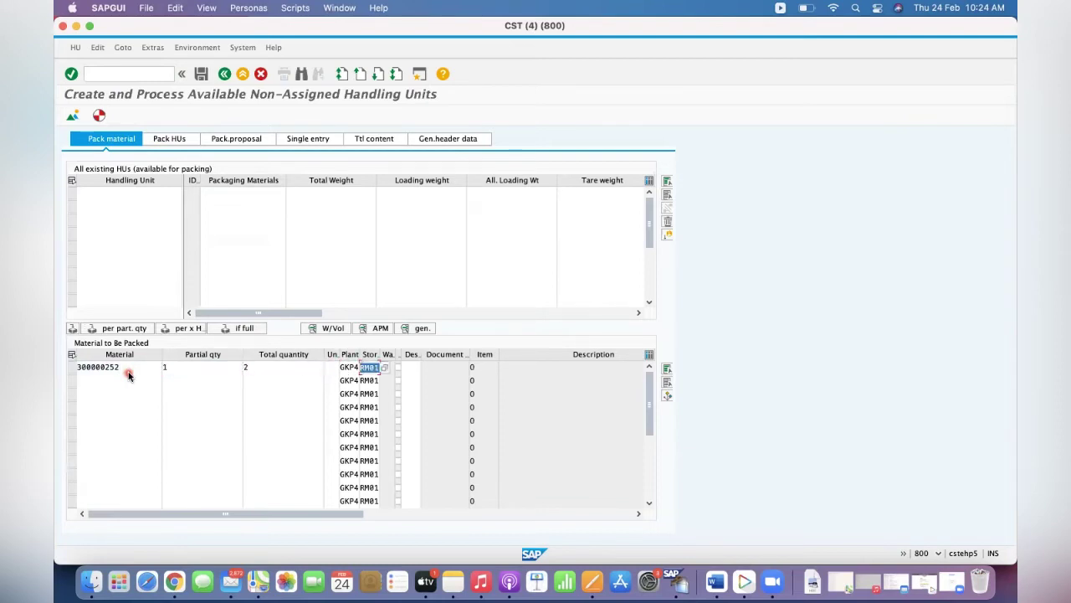
{"action": "type", "text": "RMP1"}
{"action": "key", "text": "Tab"}
{"action": "key", "text": "Tab"}
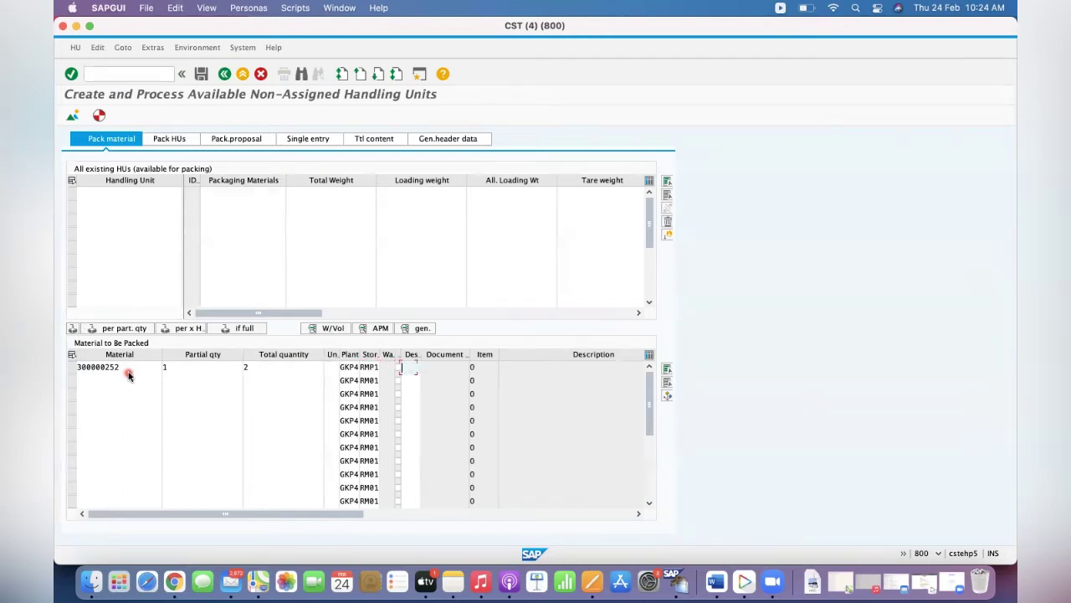
{"action": "type", "text": "RM01"}
{"action": "left_click", "coordinate": [72, 368]}
- Enter BOX as packaging material on a single new handling unit line and pack the selected material per partial quantity
{"action": "left_click", "coordinate": [224, 202]}
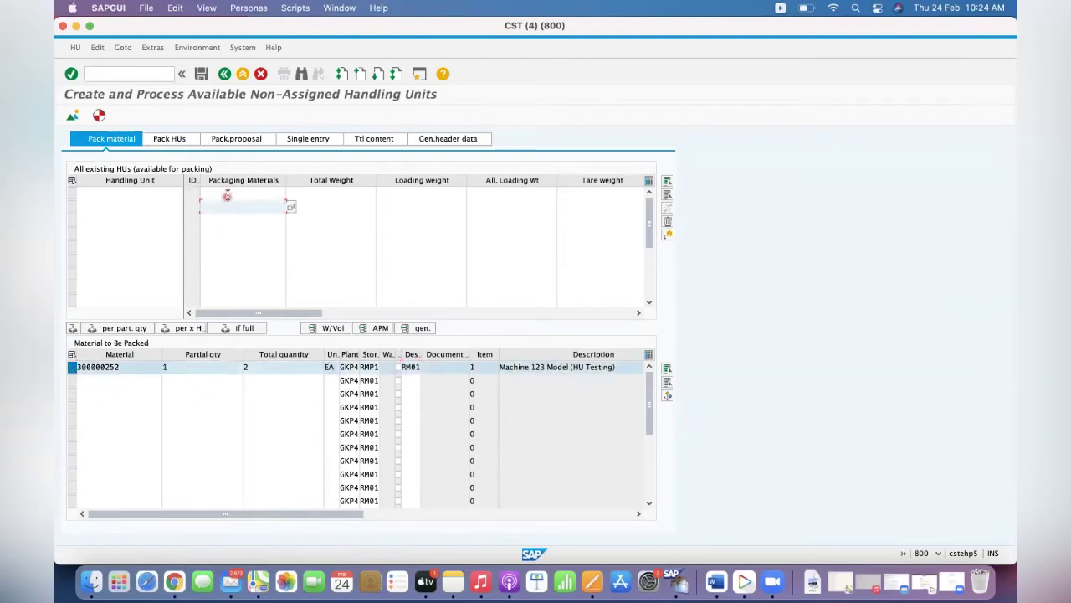
{"action": "left_click", "coordinate": [227, 194]}
{"action": "type", "text": "BOX"}
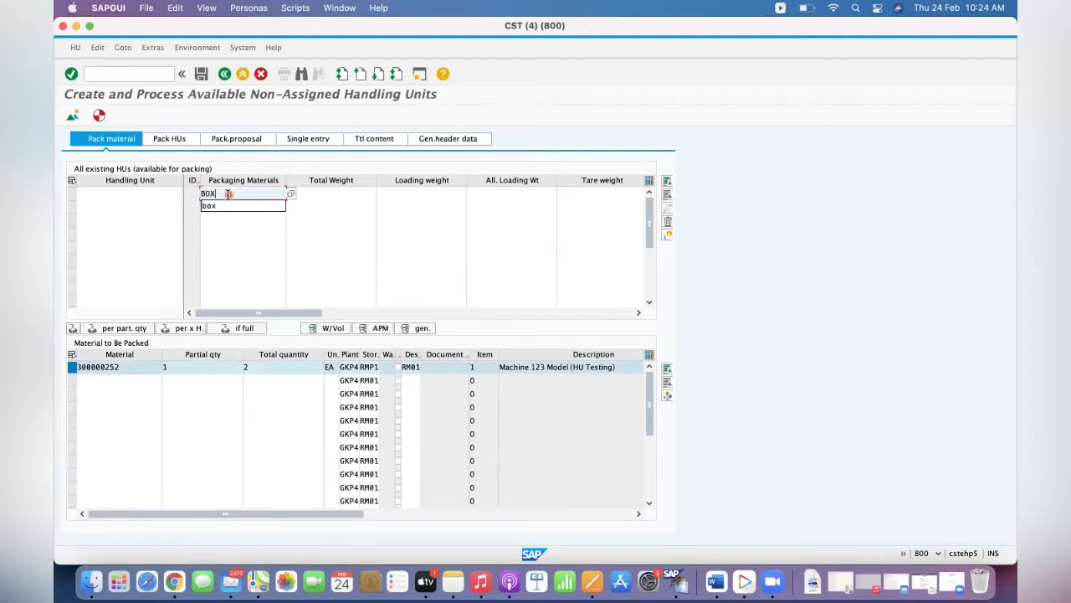
{"action": "left_click", "coordinate": [67, 194]}
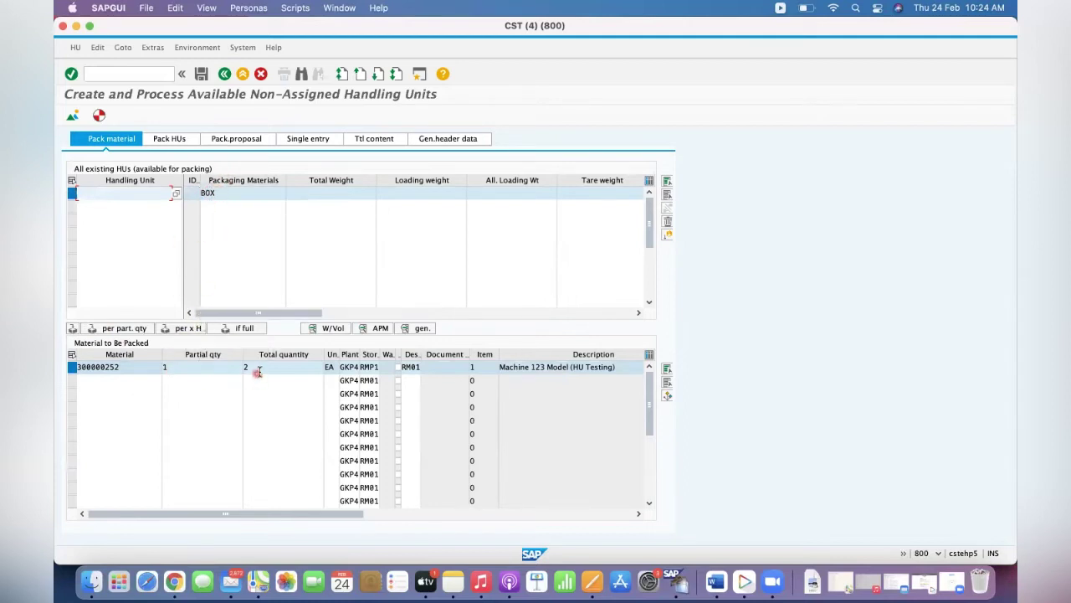
{"action": "left_click", "coordinate": [127, 328]}
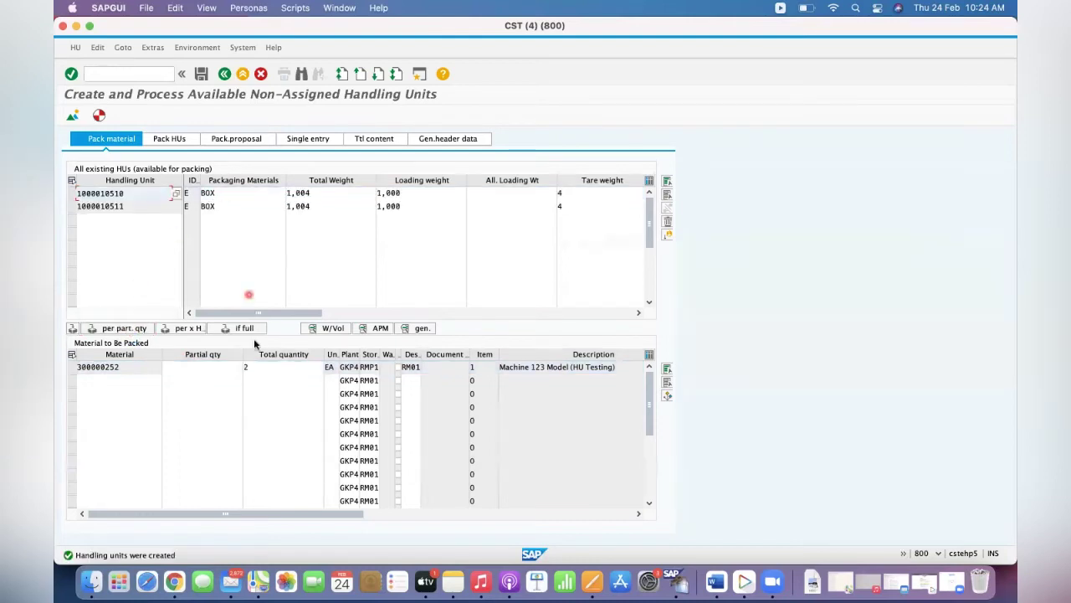
{"action": "double_click", "coordinate": [117, 193]}
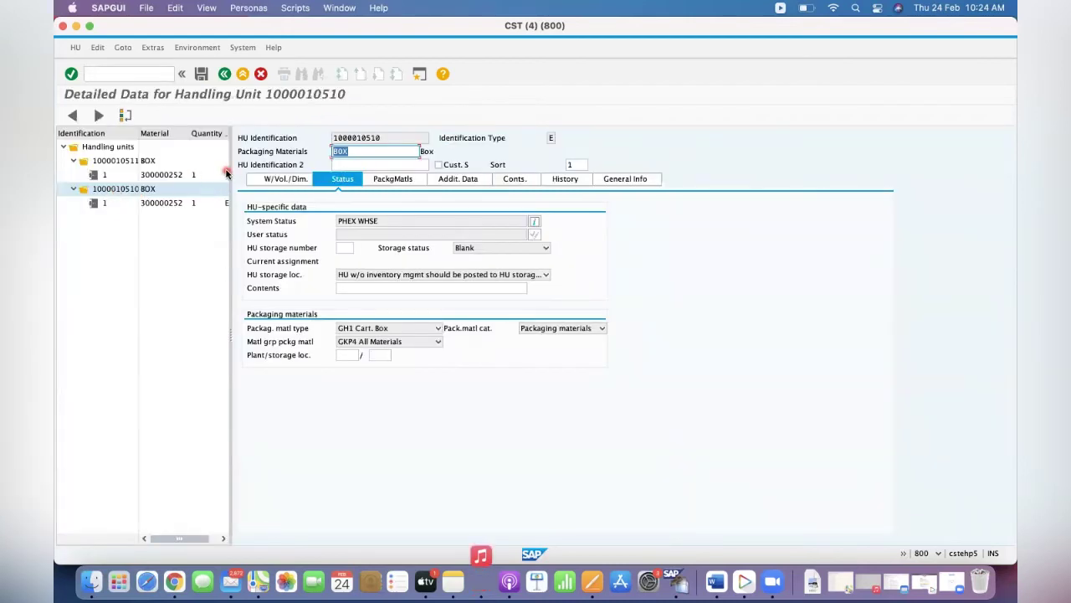
{"action": "left_click_drag", "start_coordinate": [231, 159], "coordinate": [305, 161]}
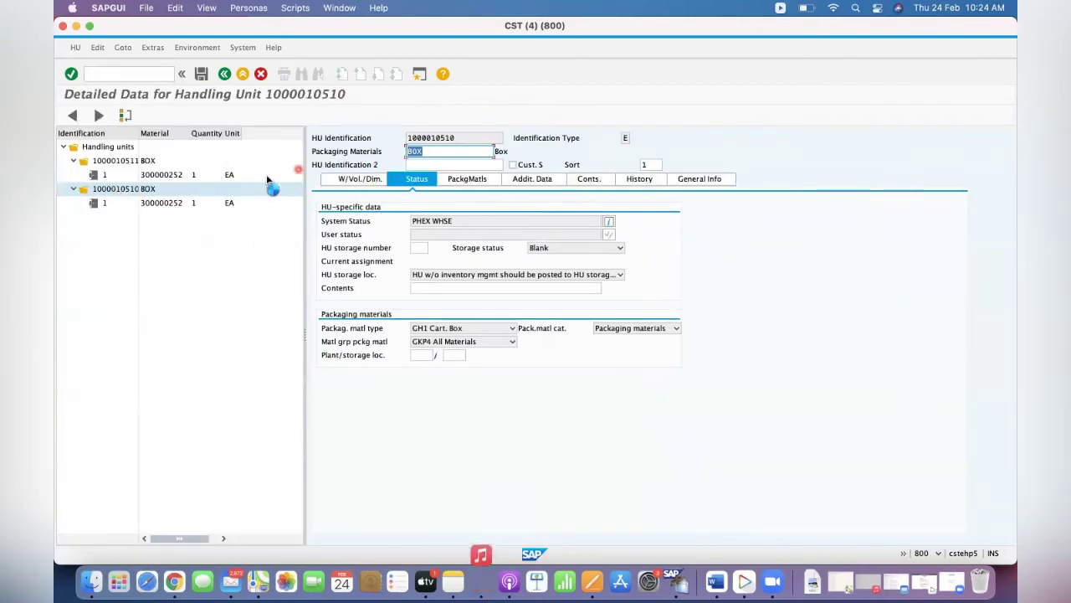
{"action": "left_click", "coordinate": [223, 75]}
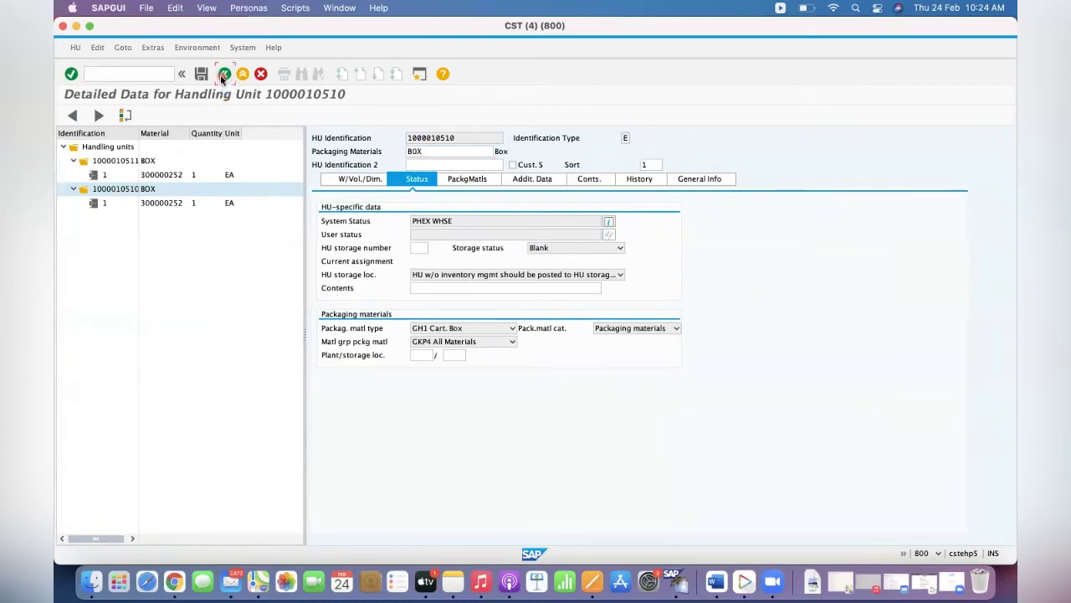
{"action": "left_click", "coordinate": [171, 140]}
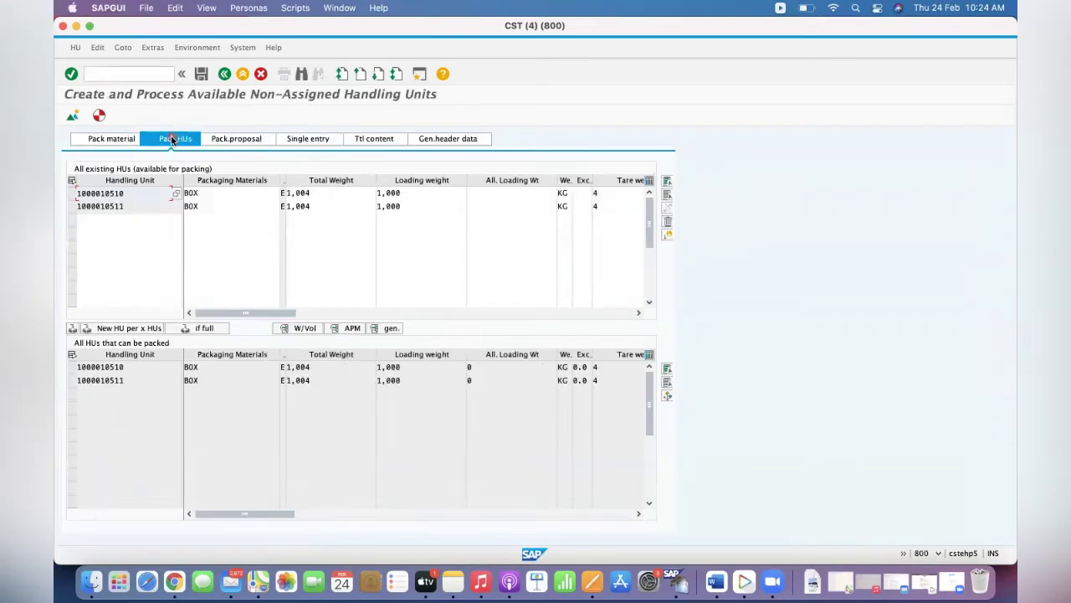
{"action": "left_click", "coordinate": [196, 221]}
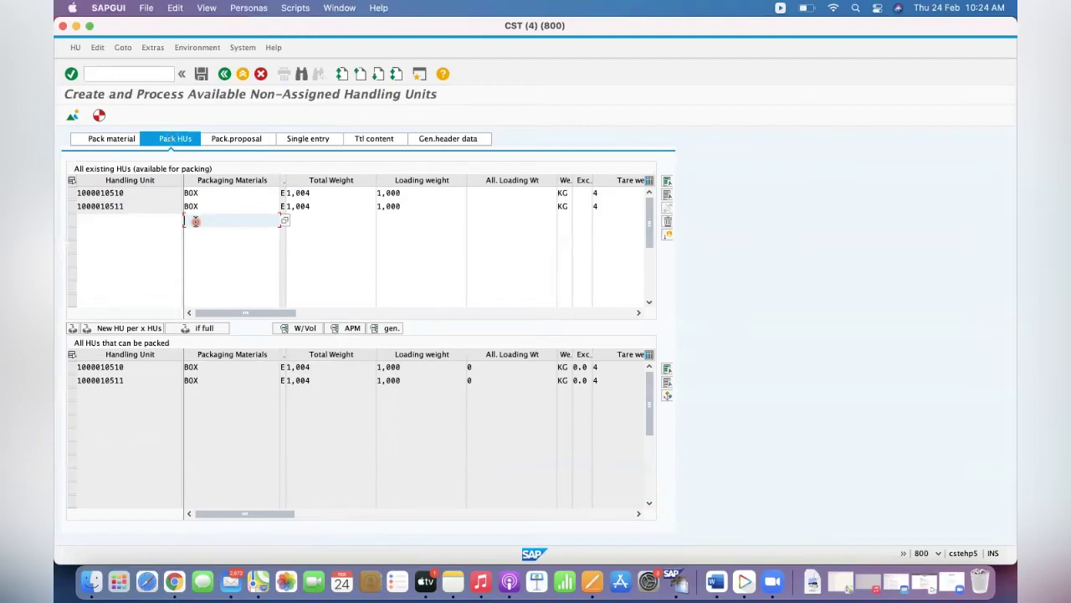
{"action": "left_click", "coordinate": [72, 219]}
{"action": "left_click", "coordinate": [72, 367]}
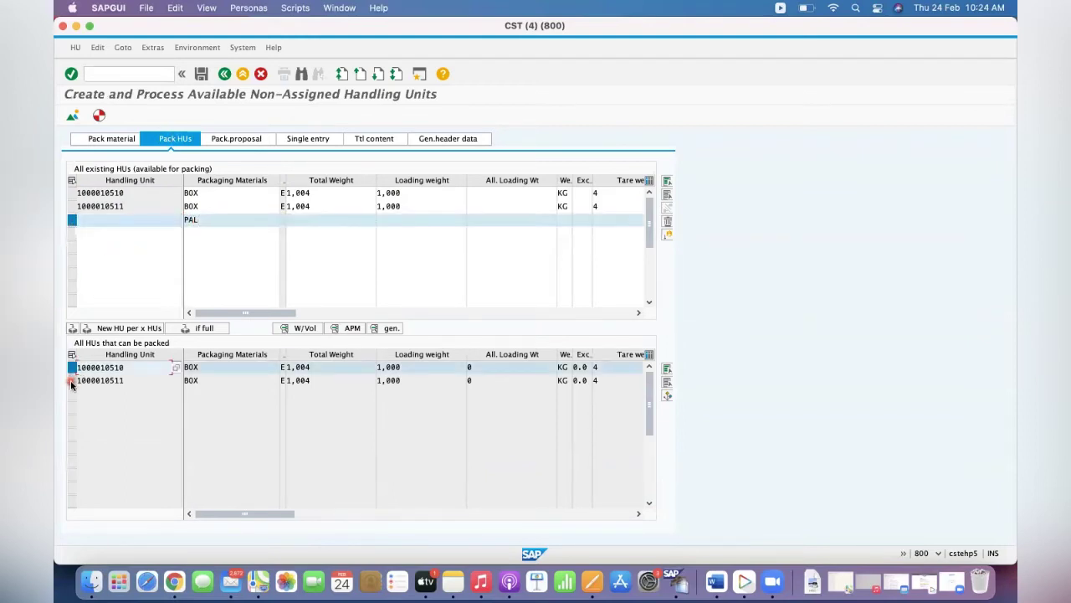
{"action": "left_click", "coordinate": [72, 381], "text": "shift"}
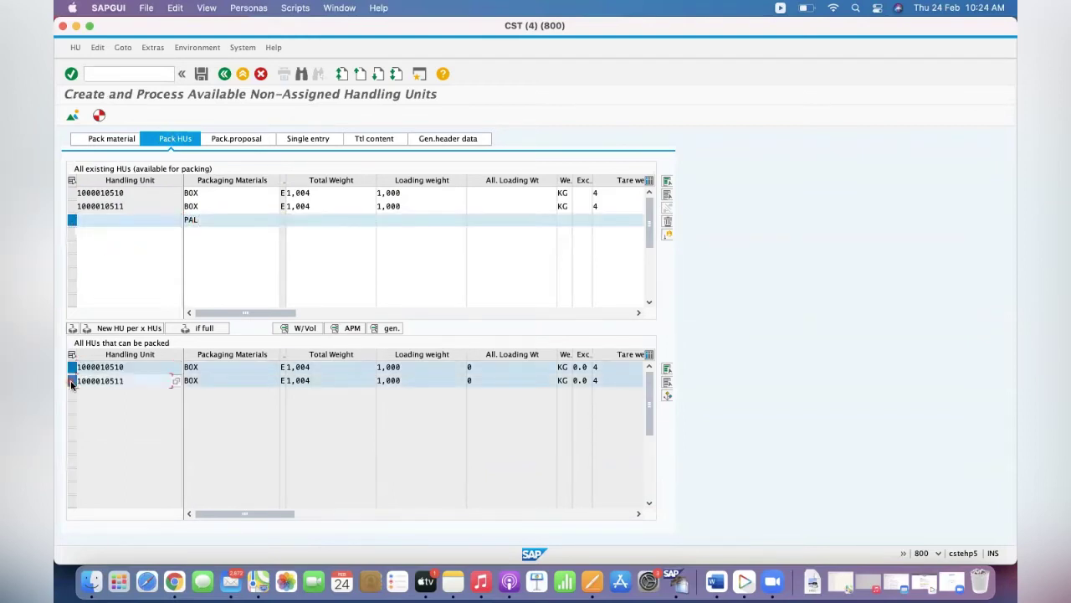
{"action": "left_click", "coordinate": [72, 330]}
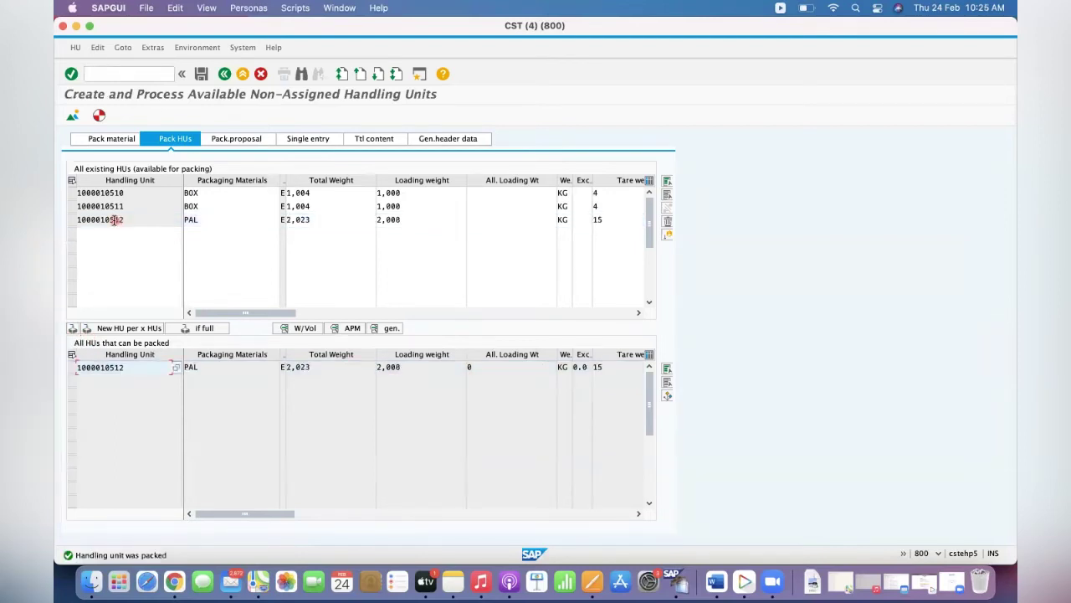
- Check the new pallet and its two boxes in the detailed data, and save the packing
{"action": "double_click", "coordinate": [114, 220]}
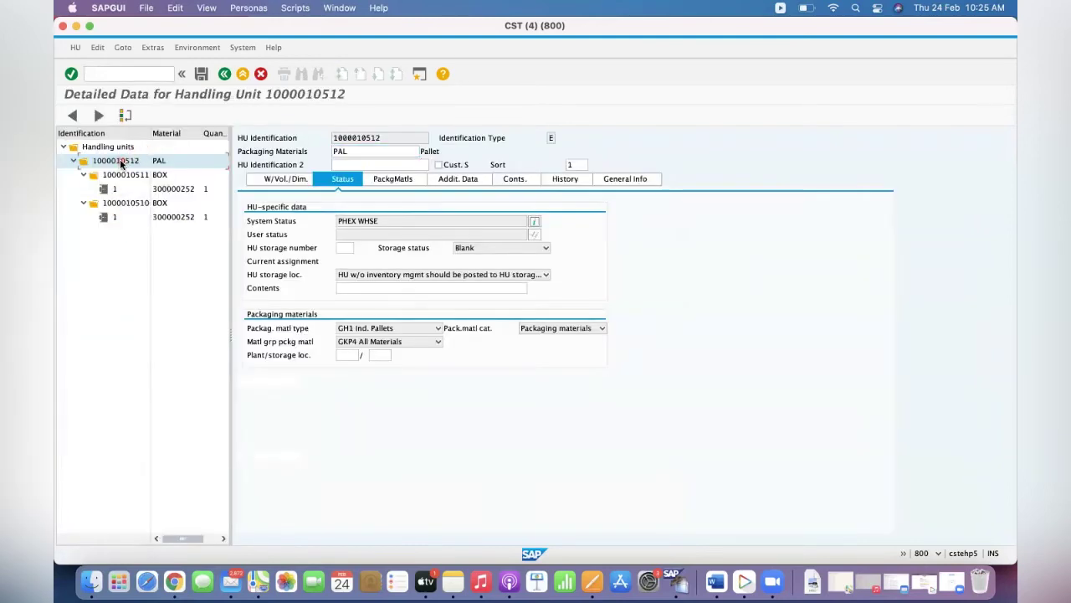
{"action": "left_click", "coordinate": [138, 177]}
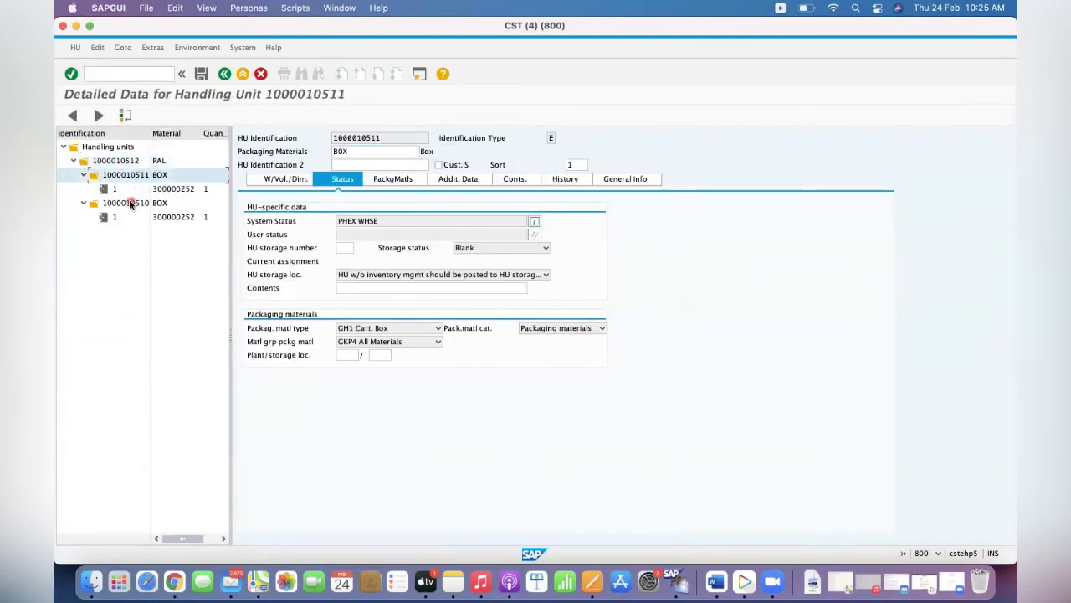
{"action": "left_click", "coordinate": [129, 203]}
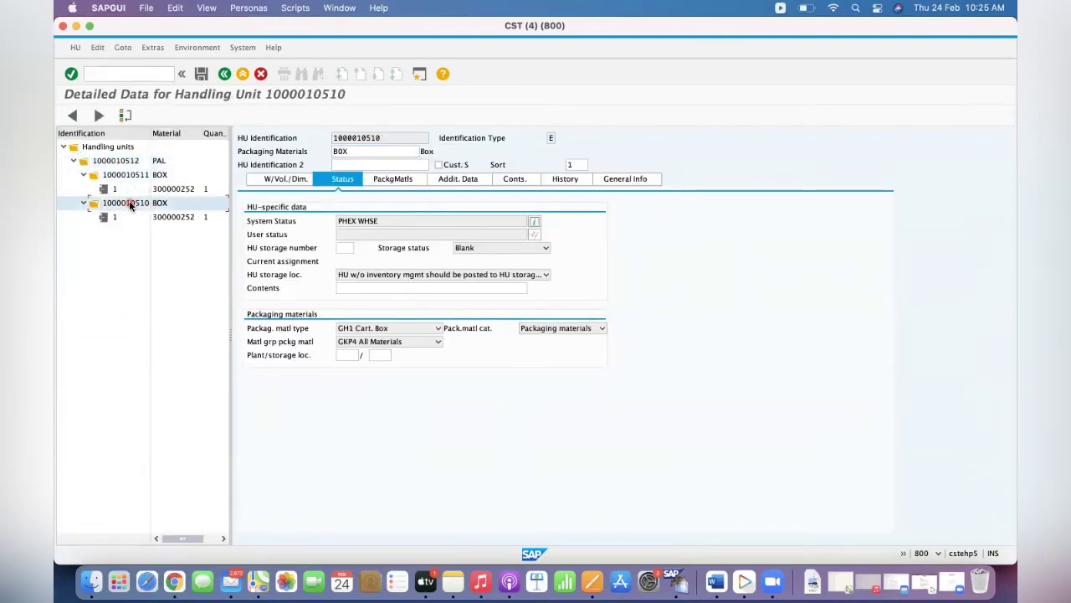
{"action": "left_click", "coordinate": [204, 76]}
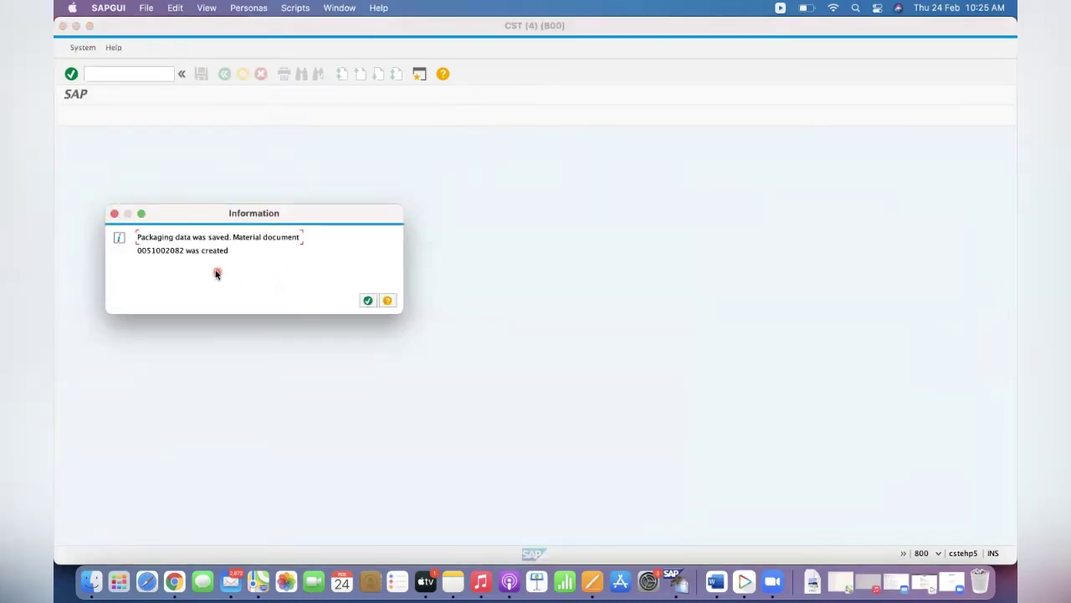
{"action": "left_click", "coordinate": [367, 301]}
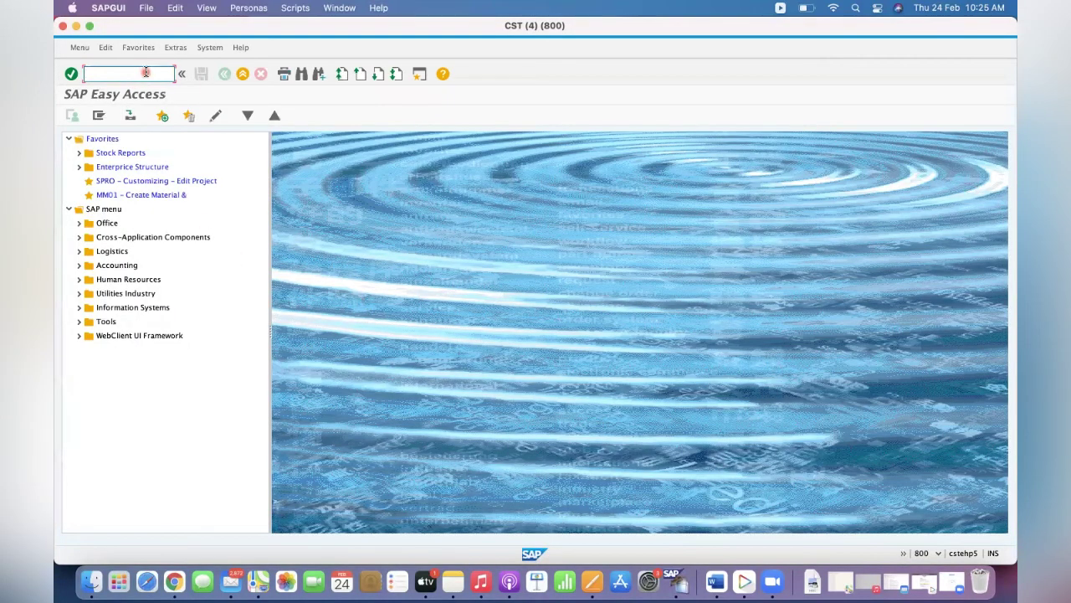
- Open the material document list with transaction MB51 and clear the material document filter
{"action": "type", "text": "/NMB51"}
{"action": "key", "text": "Return"}
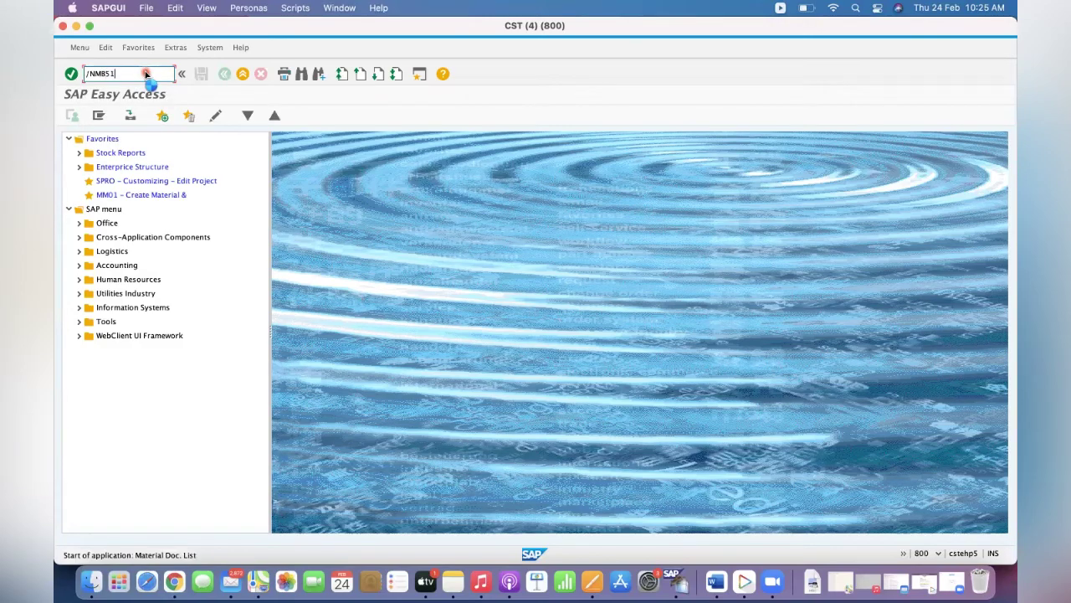
{"action": "left_click", "coordinate": [256, 365]}
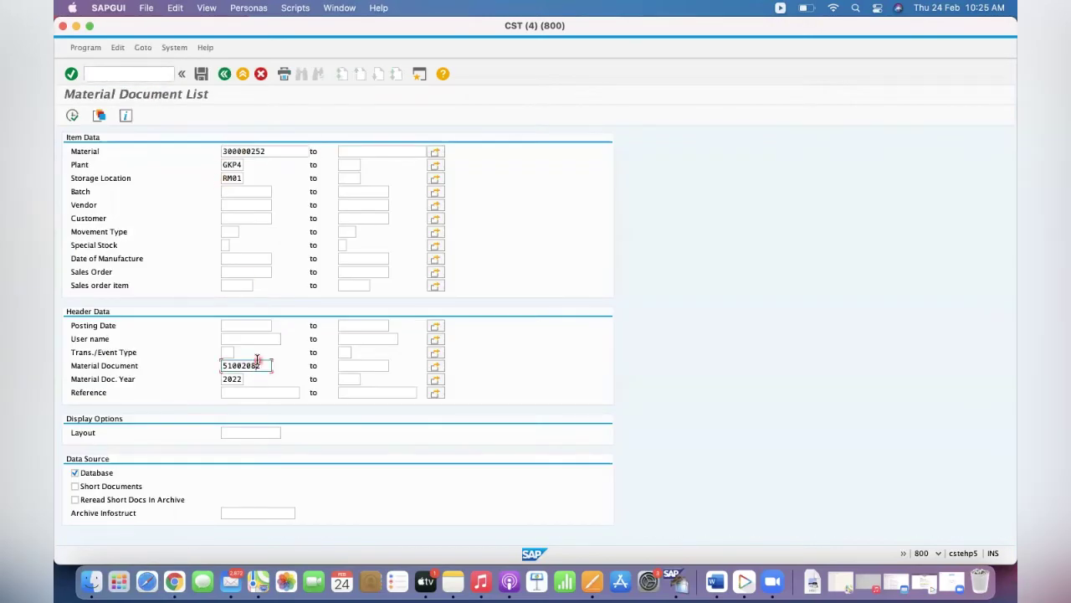
{"action": "double_click", "coordinate": [257, 362]}
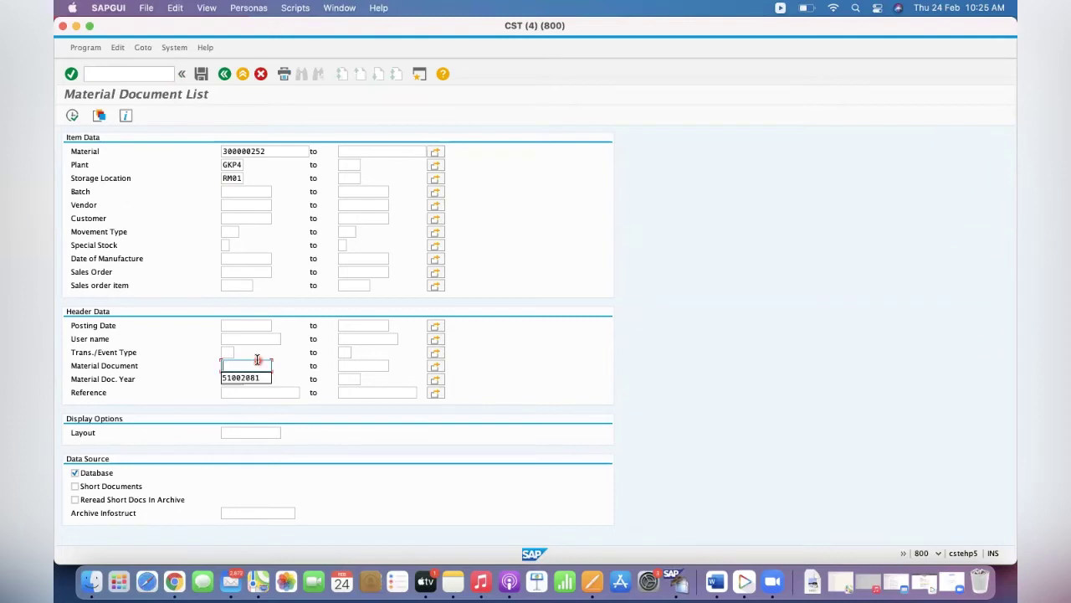
{"action": "key", "text": "Delete"}
- Set the posting date to 24022022, clear the storage location and run the material document list
{"action": "left_click", "coordinate": [248, 325]}
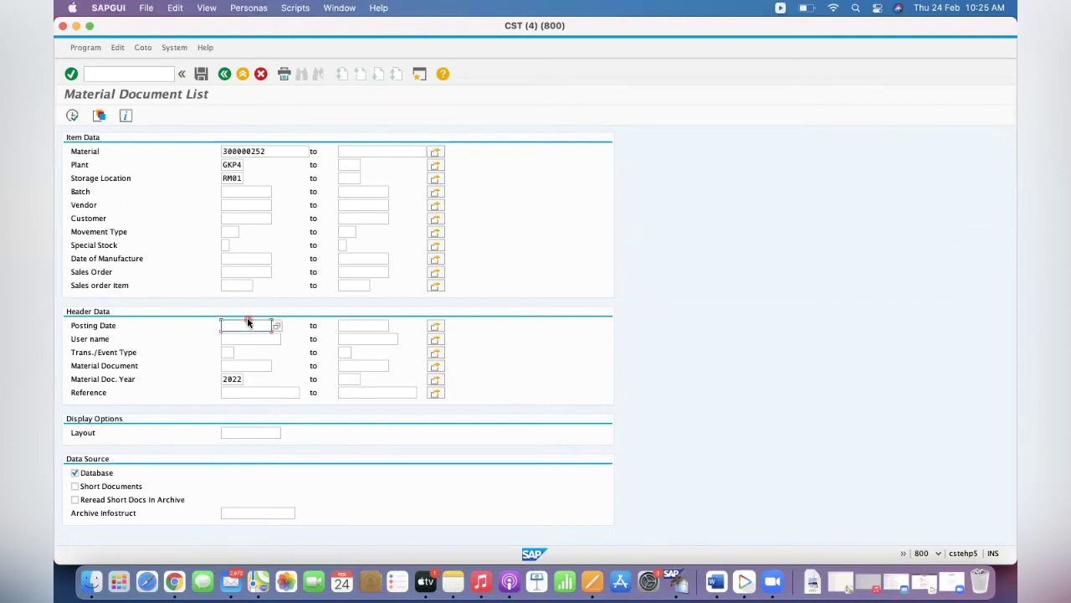
{"action": "type", "text": "2402"}
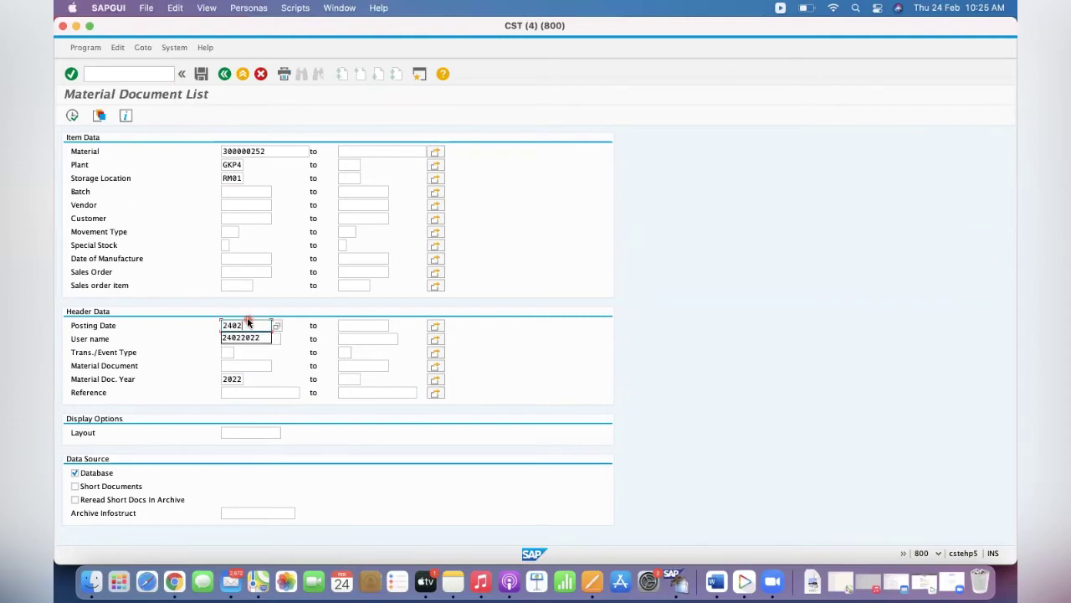
{"action": "type", "text": "2022"}
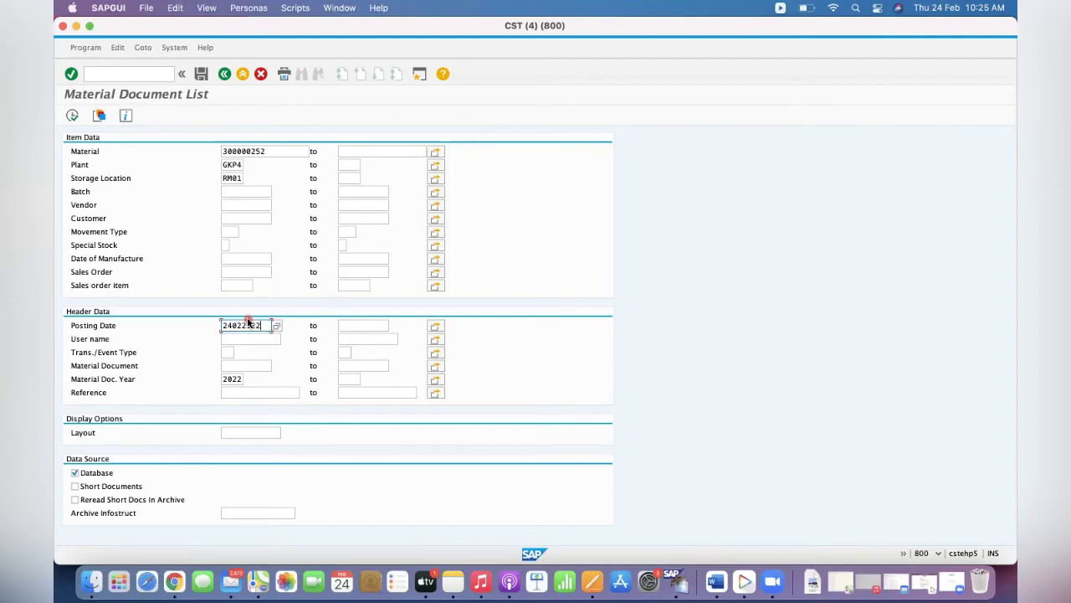
{"action": "left_click", "coordinate": [228, 178]}
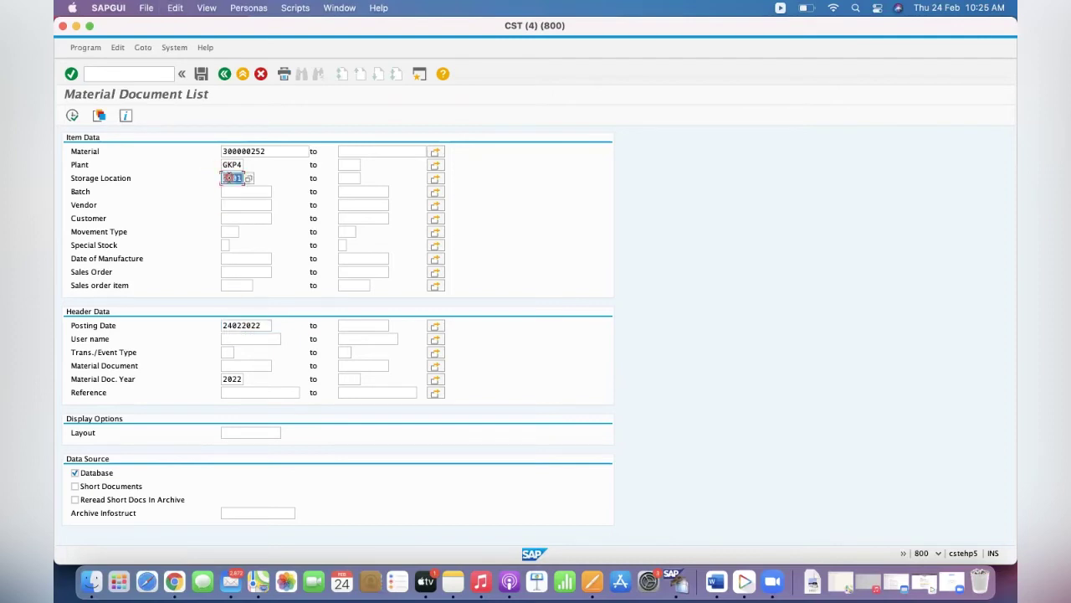
{"action": "left_click", "coordinate": [72, 115]}
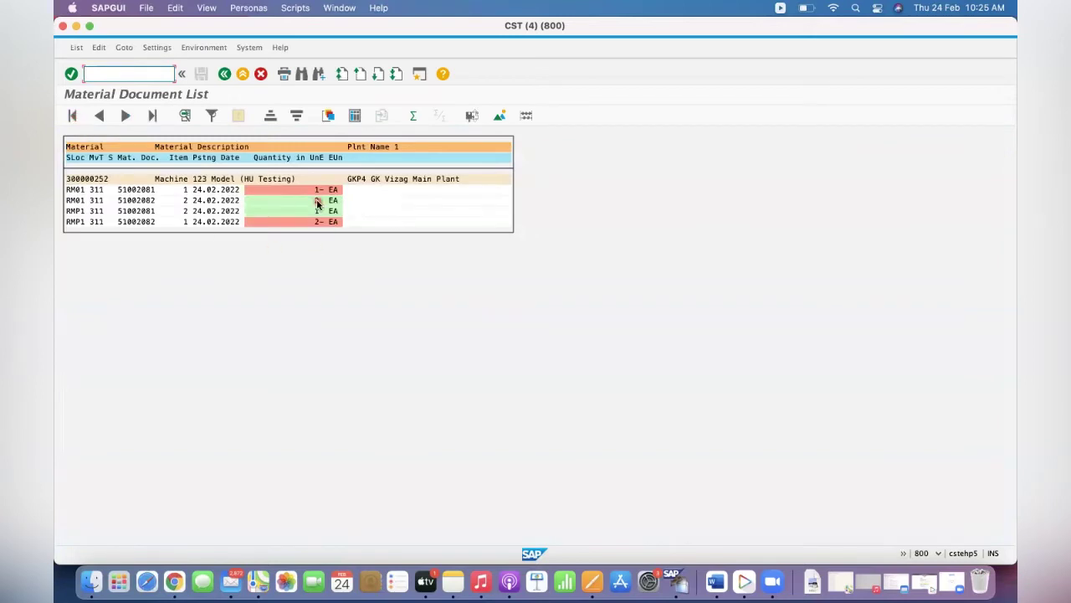
- Open the details of material document 51002082 and check its source and destination storage locations
{"action": "left_click", "coordinate": [134, 211]}
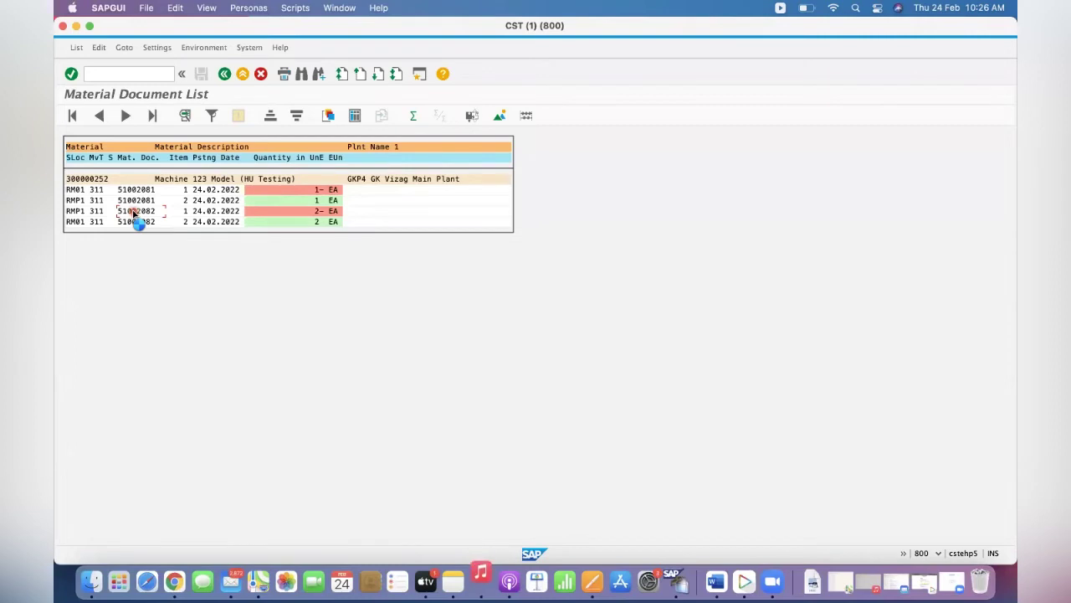
{"action": "double_click", "coordinate": [95, 210]}
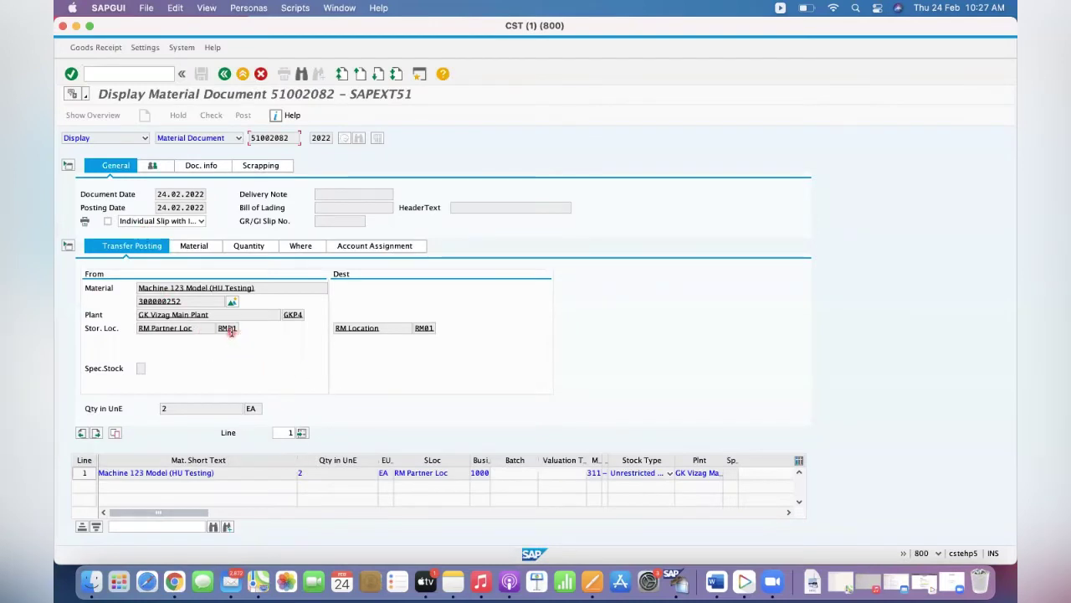
{"action": "left_click", "coordinate": [424, 329]}
- Open the handling unit monitor with transaction HUMO and show the selection criteria for contents
{"action": "left_click", "coordinate": [103, 75]}
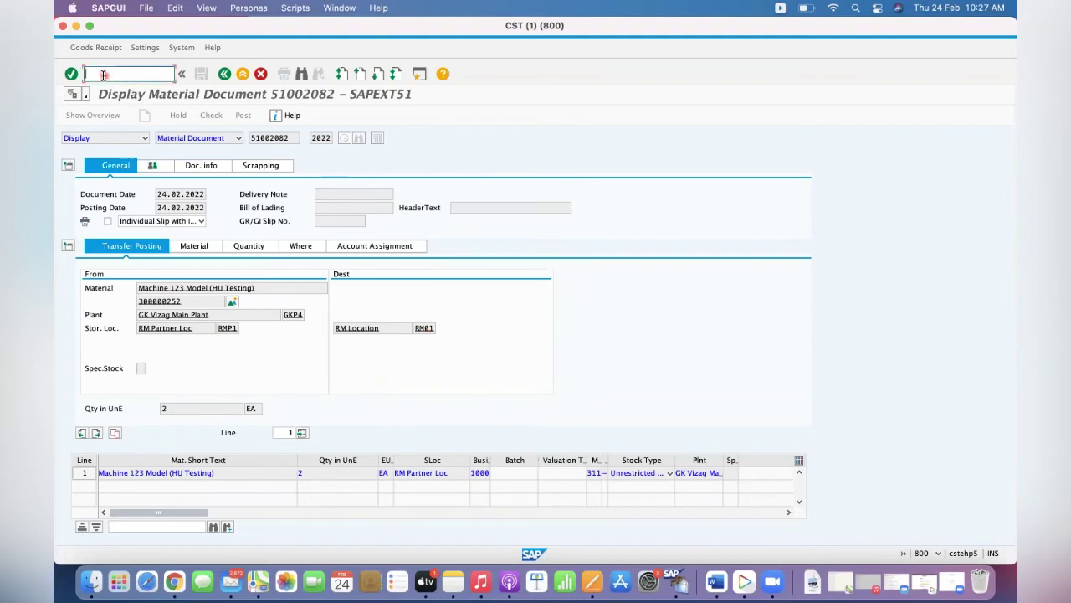
{"action": "type", "text": "/nhumo"}
{"action": "key", "text": "Return"}
{"action": "left_click", "coordinate": [185, 137]}
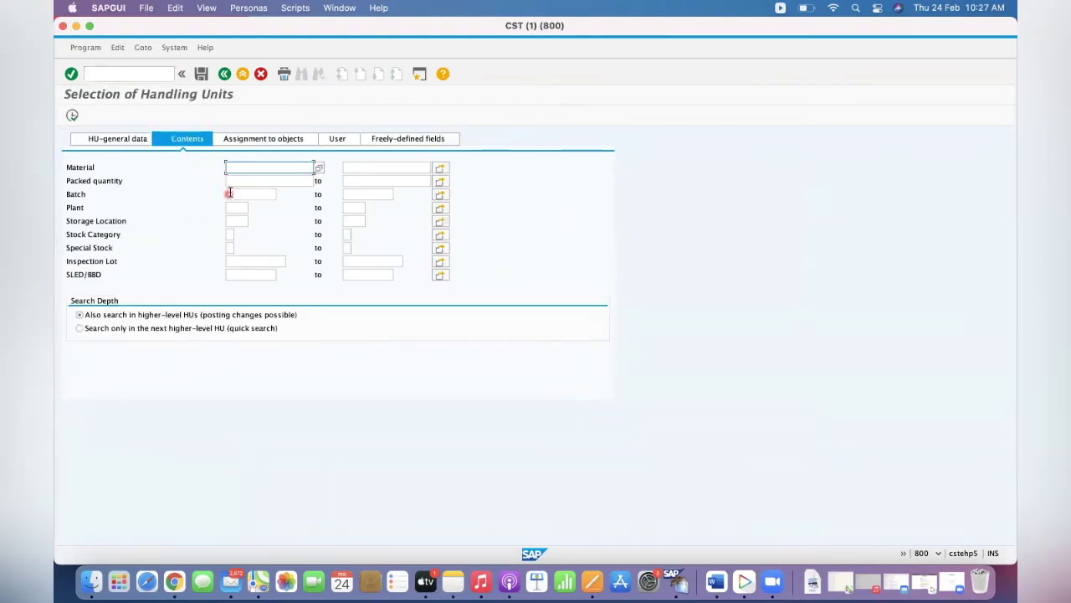
- Search for handling units containing material 300000252 in plant GKP4
{"action": "left_click", "coordinate": [232, 207]}
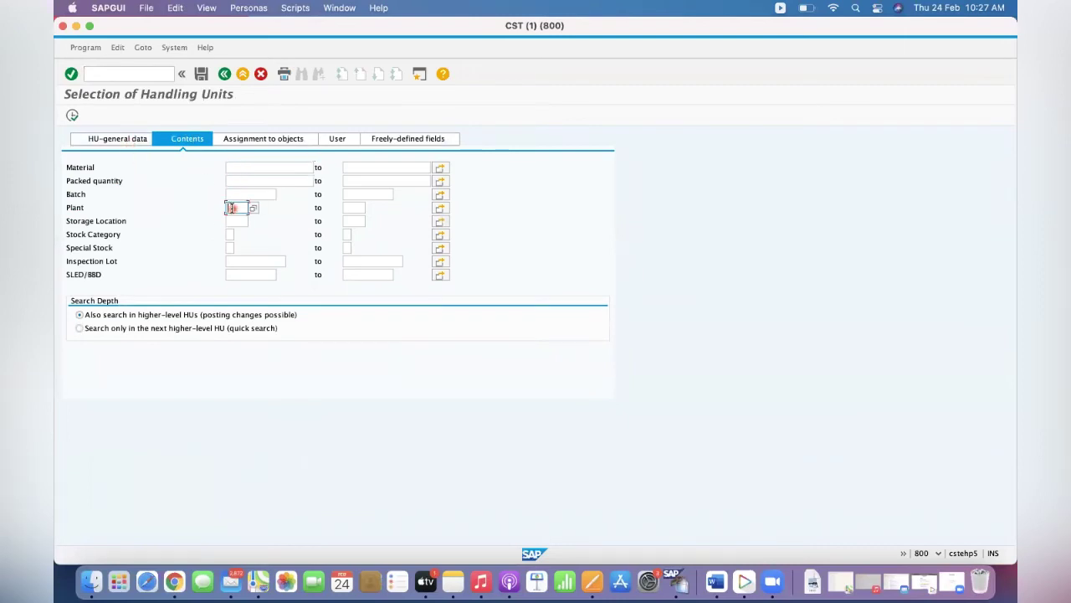
{"action": "type", "text": "g"}
{"action": "left_click", "coordinate": [236, 219]}
{"action": "left_click", "coordinate": [238, 223]}
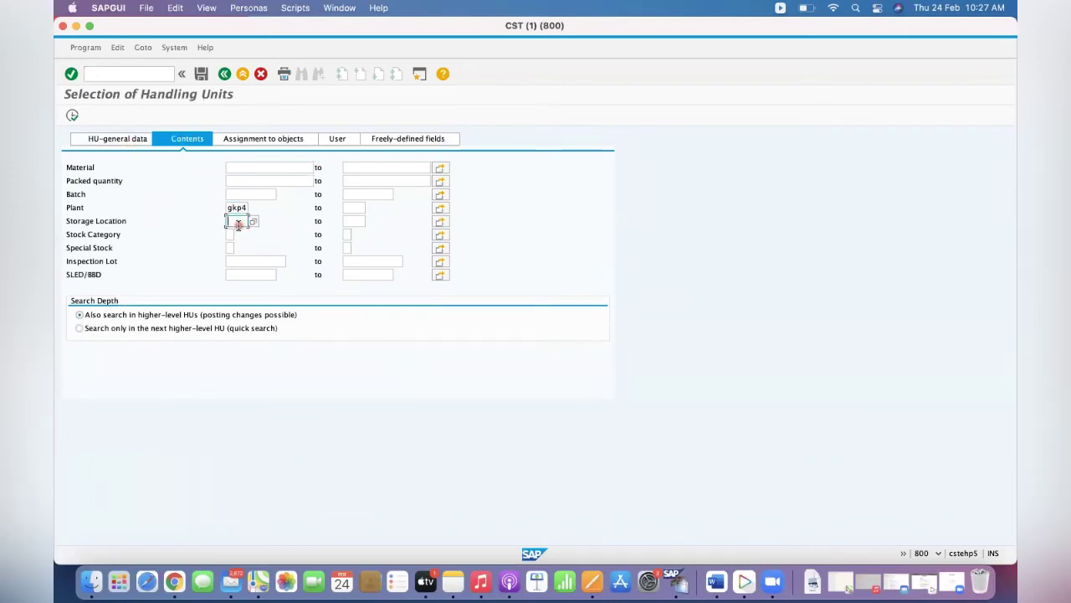
{"action": "type", "text": "r"}
{"action": "key", "text": "BackSpace"}
{"action": "left_click", "coordinate": [243, 167]}
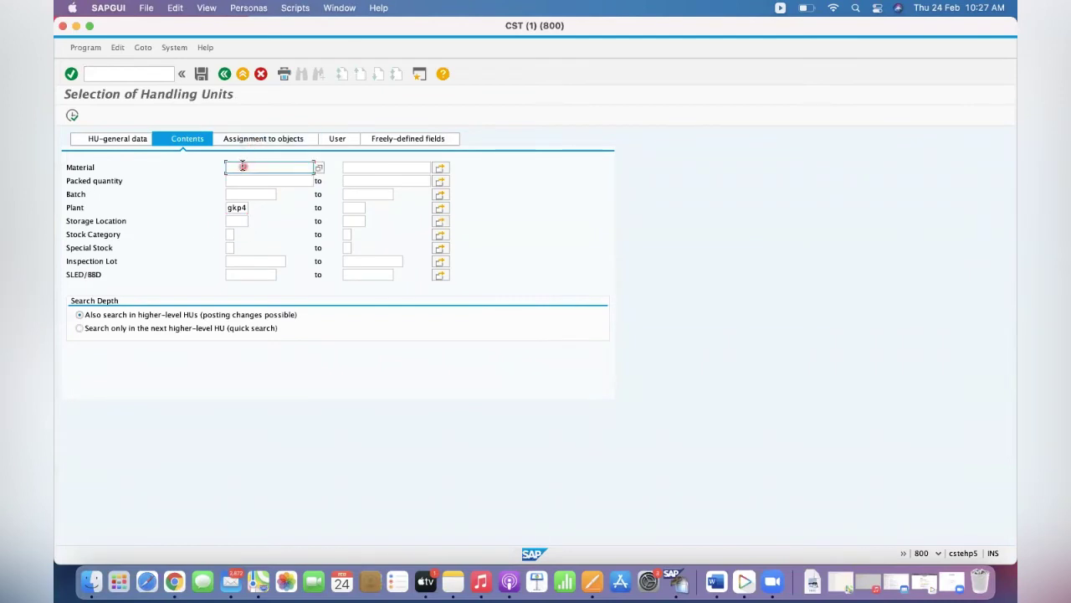
{"action": "key", "text": "super+v"}
{"action": "left_click", "coordinate": [72, 114]}
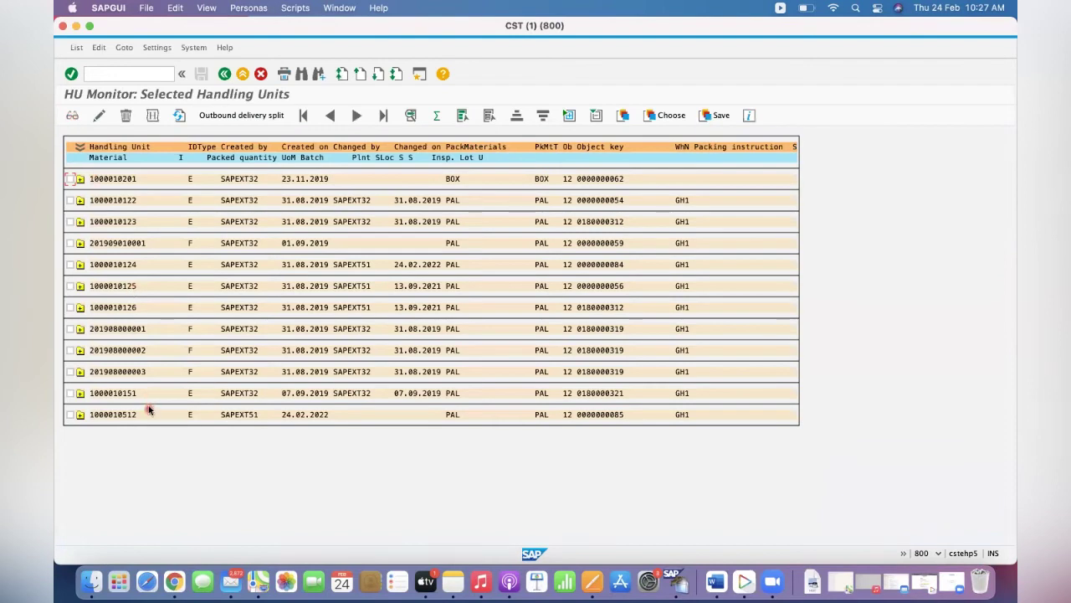
- Return to the contents criteria, restrict the storage location to RM01 and run the handling unit search again
{"action": "left_click", "coordinate": [224, 75]}
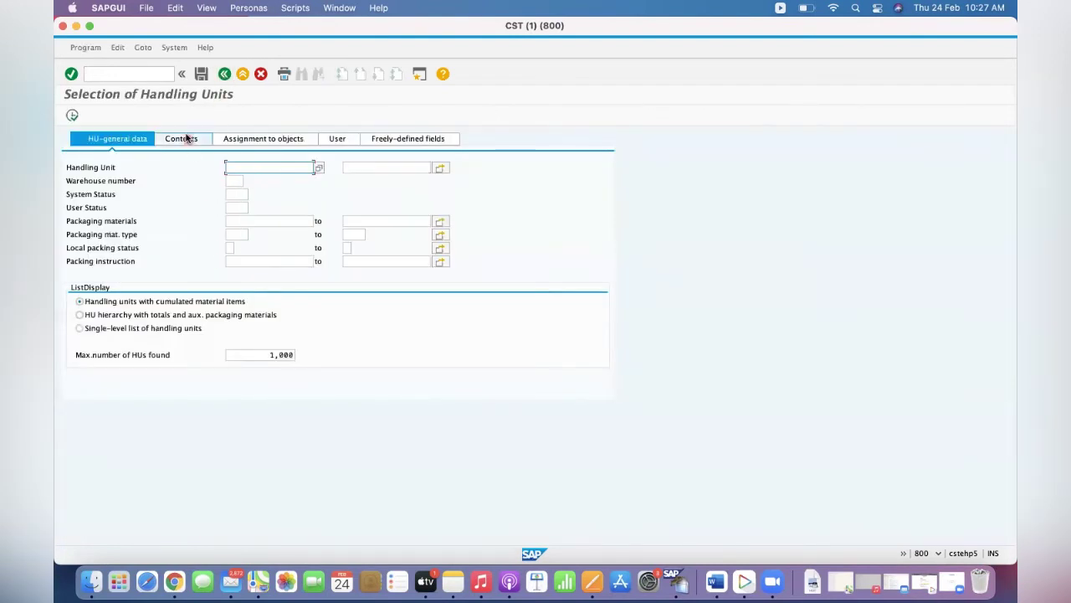
{"action": "left_click", "coordinate": [188, 138]}
{"action": "left_click", "coordinate": [238, 220]}
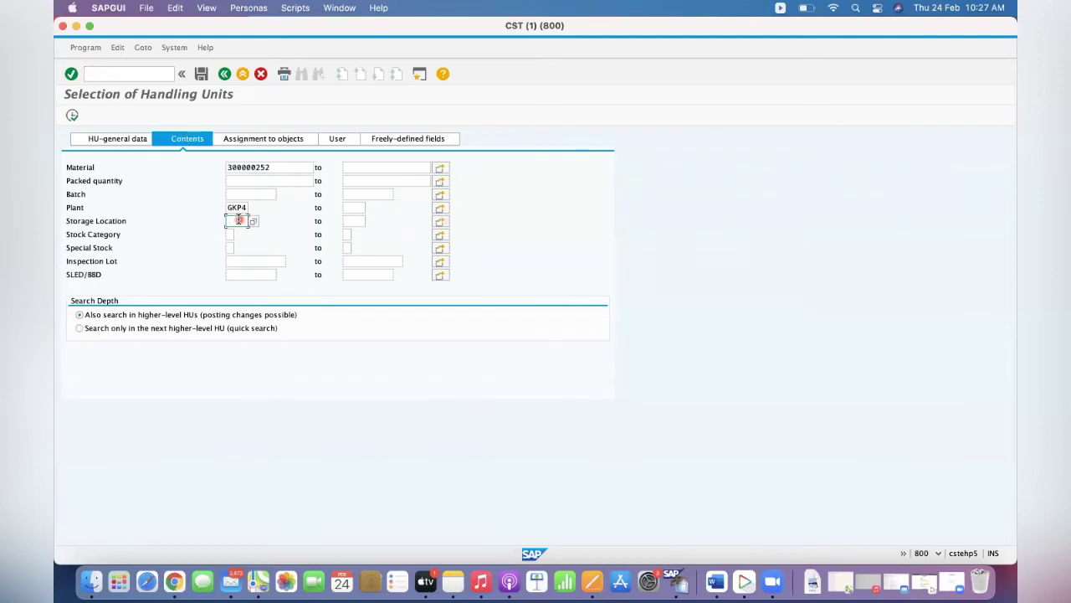
{"action": "type", "text": "rm"}
{"action": "left_click", "coordinate": [73, 116]}
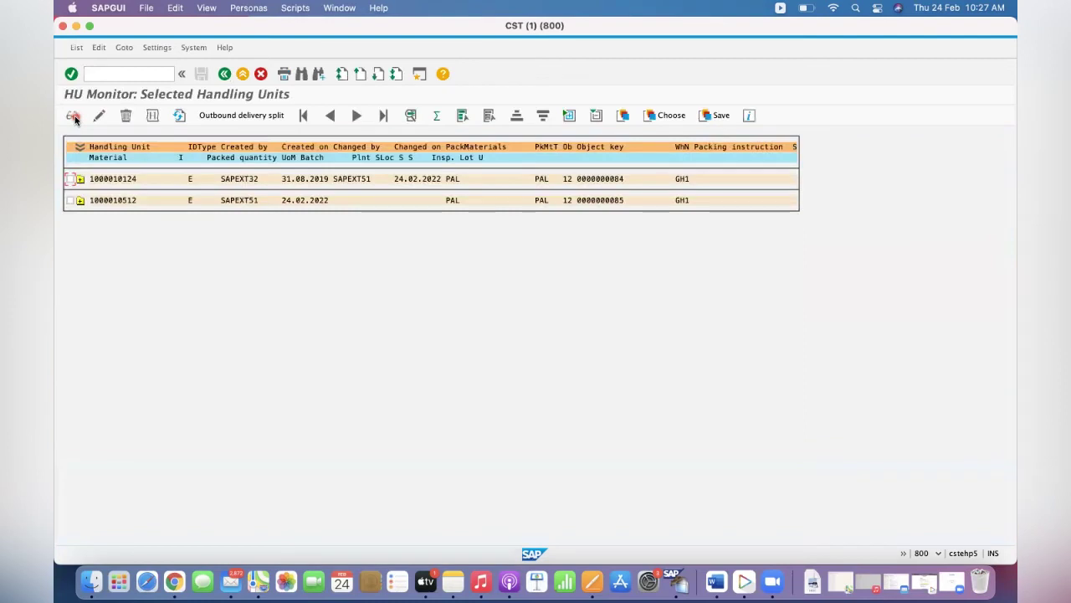
{"action": "left_click", "coordinate": [81, 203]}
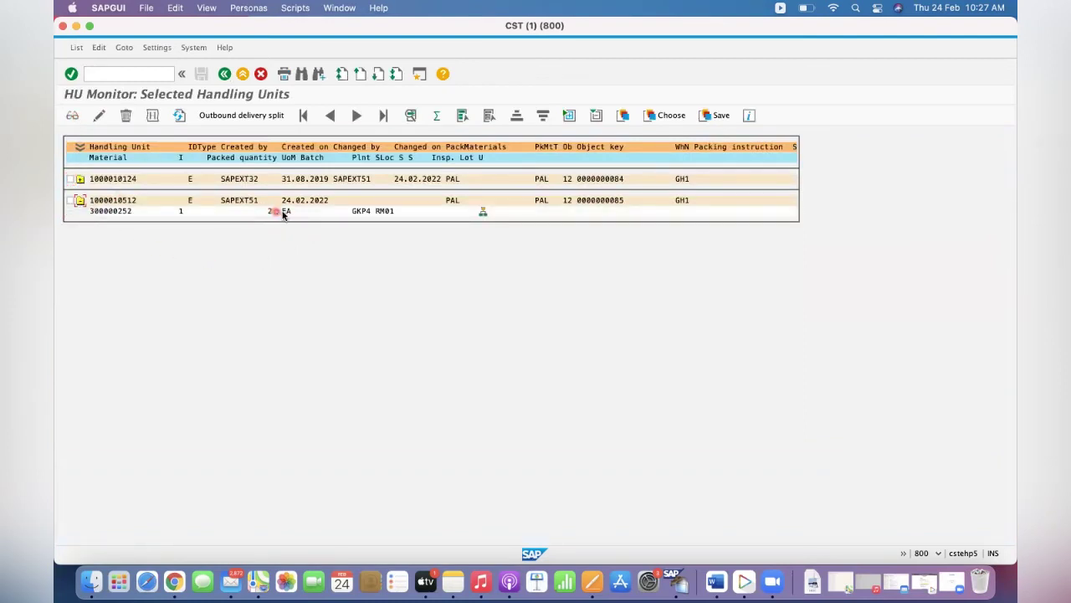
{"action": "left_click", "coordinate": [81, 180]}
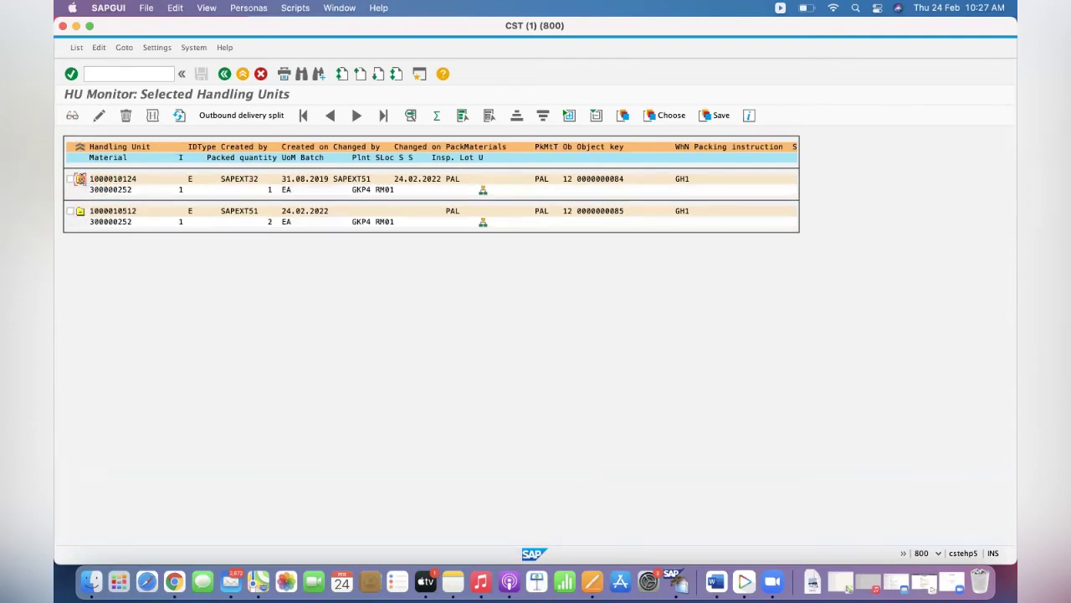
{"action": "double_click", "coordinate": [117, 212]}
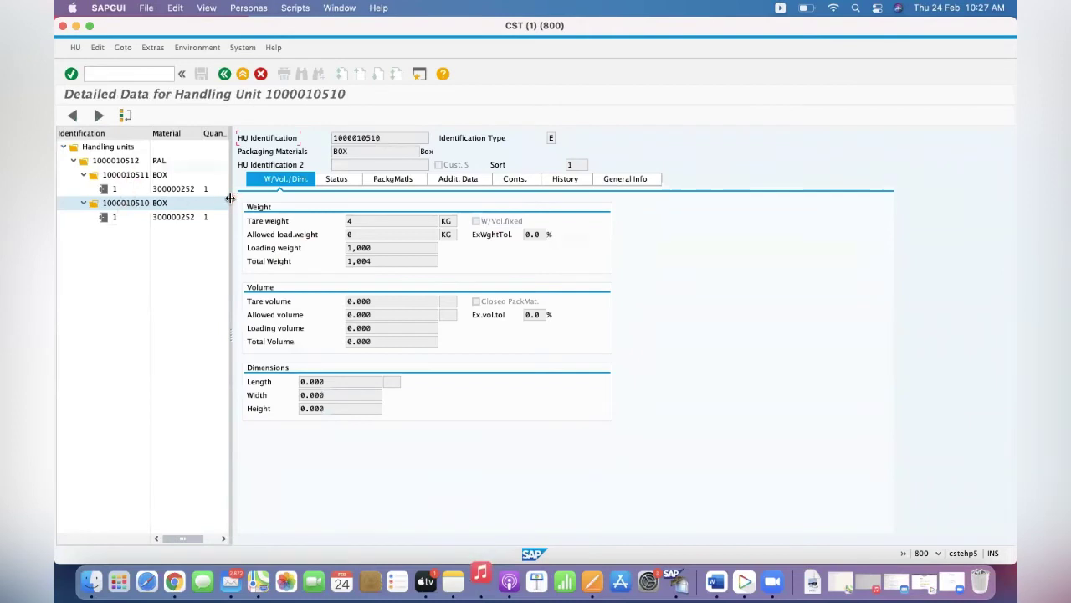
{"action": "left_click_drag", "start_coordinate": [235, 197], "coordinate": [271, 197]}
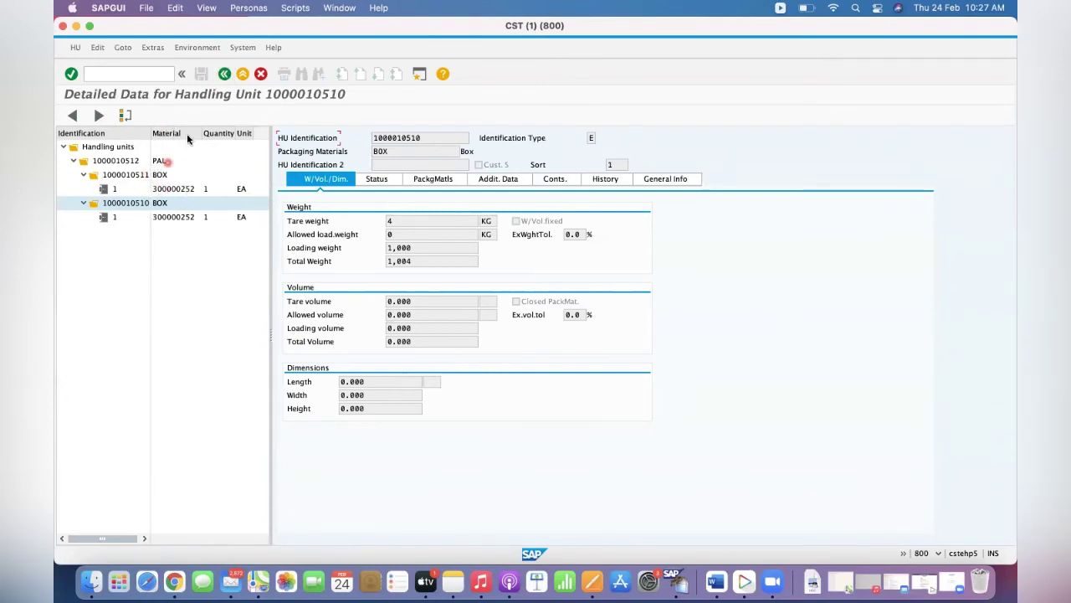
- Return to the contents selection criteria and copy the material number 300000252
{"action": "left_click", "coordinate": [225, 75]}
{"action": "left_click", "coordinate": [224, 80]}
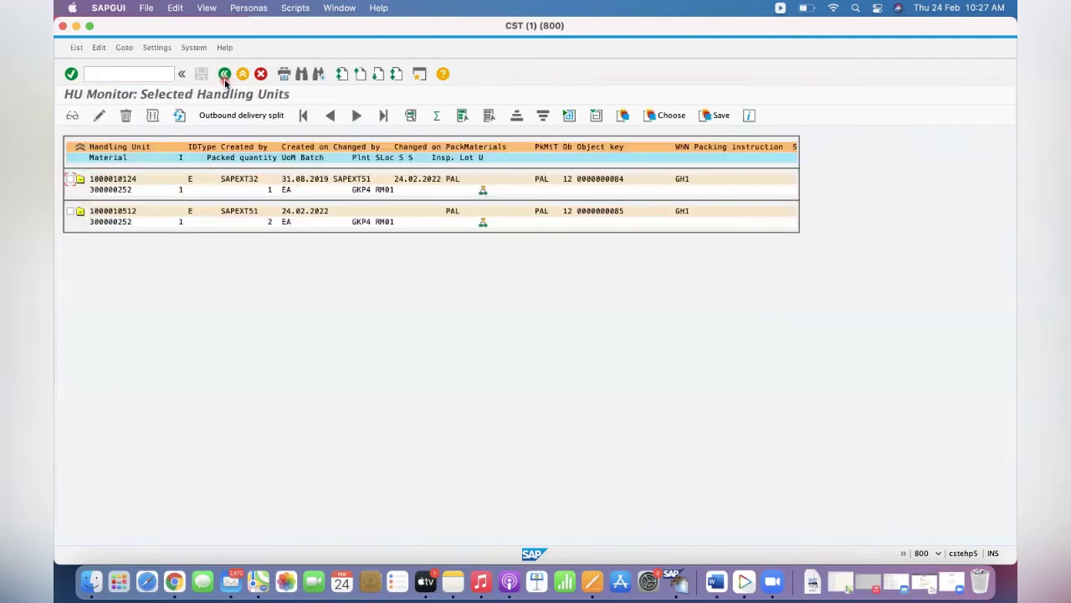
{"action": "left_click", "coordinate": [225, 77]}
{"action": "left_click", "coordinate": [189, 143]}
{"action": "key", "text": "super+c"}
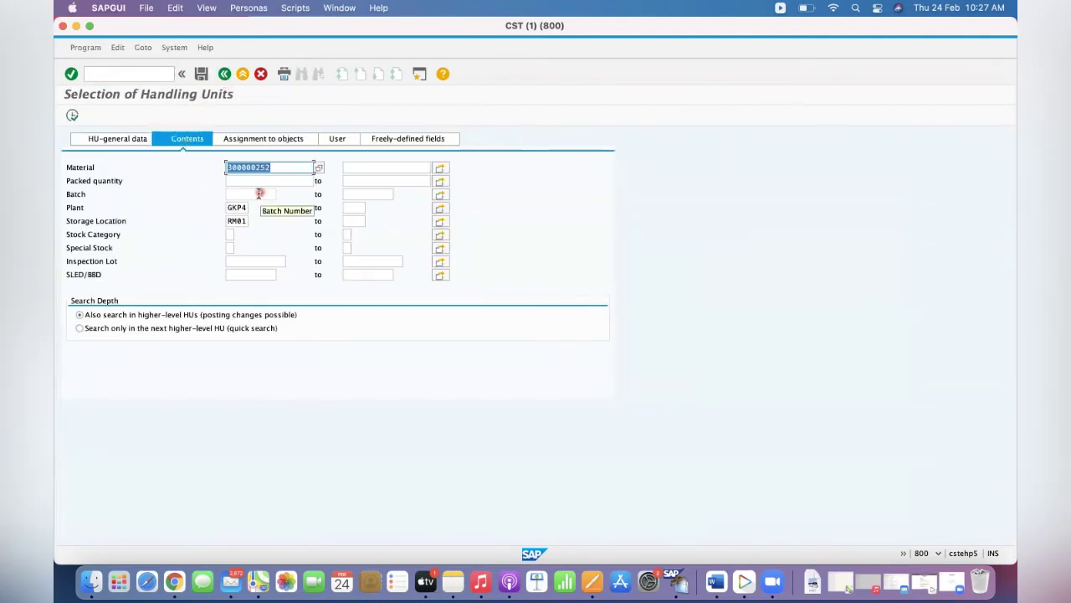
- Clear the plant restriction from the contents criteria and switch to the general handling unit criteria
{"action": "left_click", "coordinate": [237, 207]}
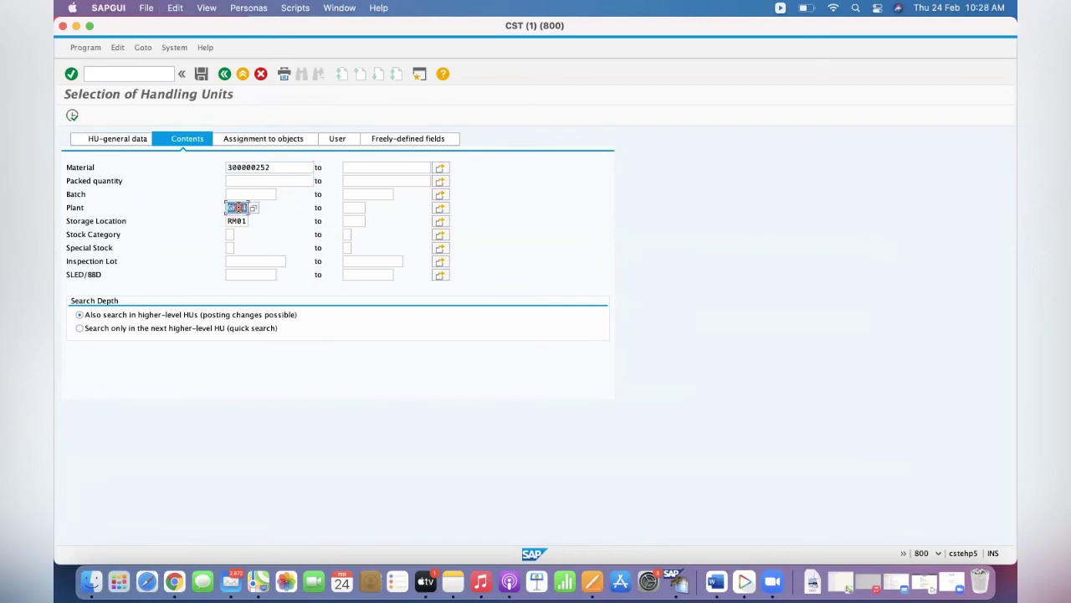
{"action": "key", "text": "Delete"}
{"action": "key", "text": "Tab"}
{"action": "key", "text": "Tab"}
{"action": "key", "text": "Tab"}
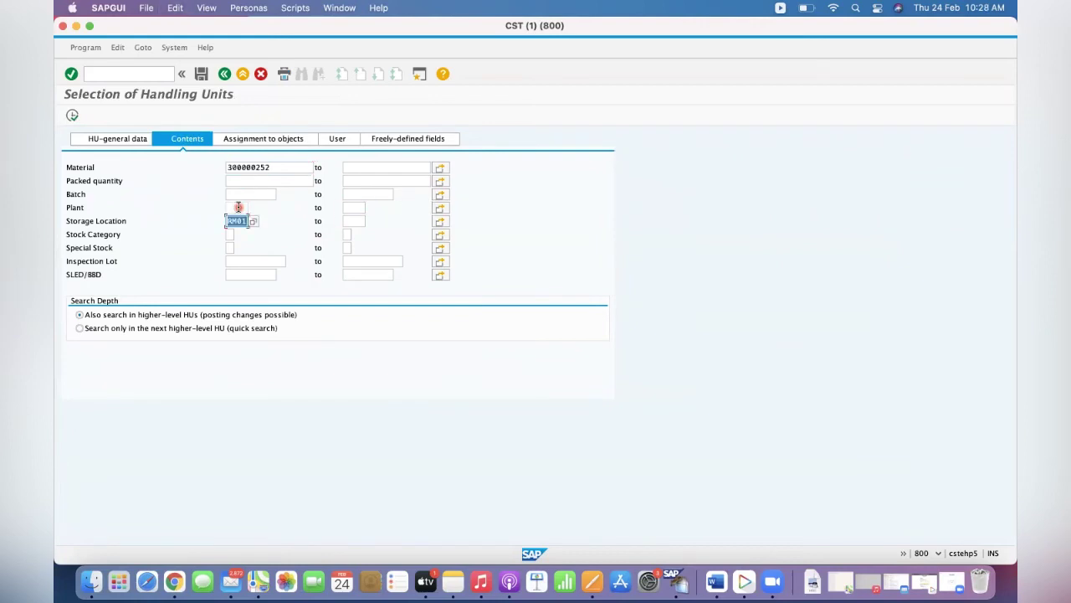
{"action": "left_click", "coordinate": [118, 139]}
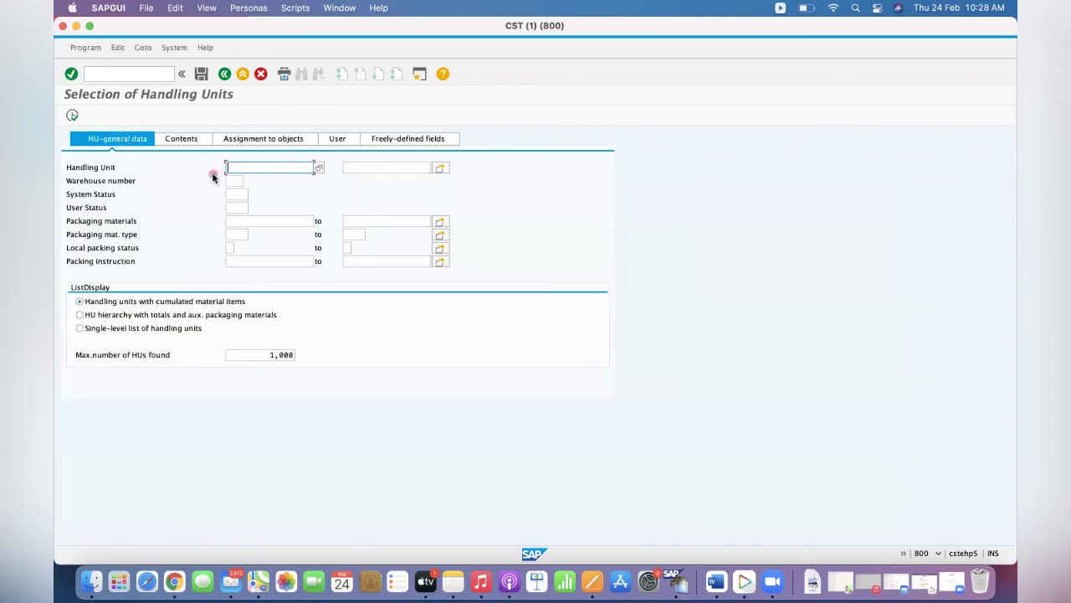
{"action": "key", "text": "super+v"}
{"action": "double_click", "coordinate": [248, 170]}
{"action": "key", "text": "BackSpace"}
- Start transaction HUMO in an additional session
{"action": "left_click", "coordinate": [153, 76]}
{"action": "type", "text": "/ohumo"}
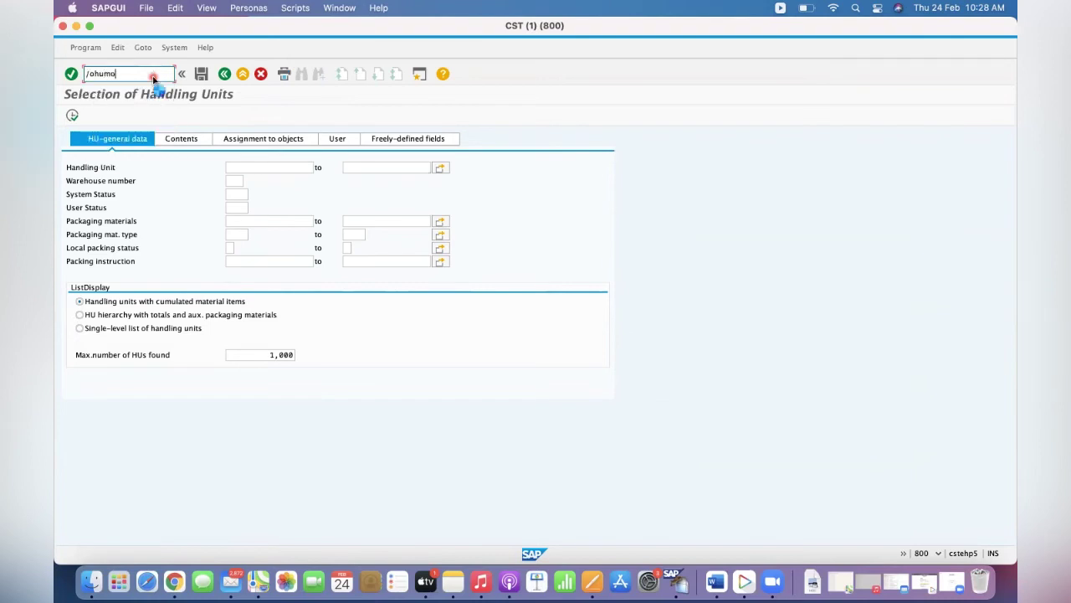
{"action": "key", "text": "Return"}
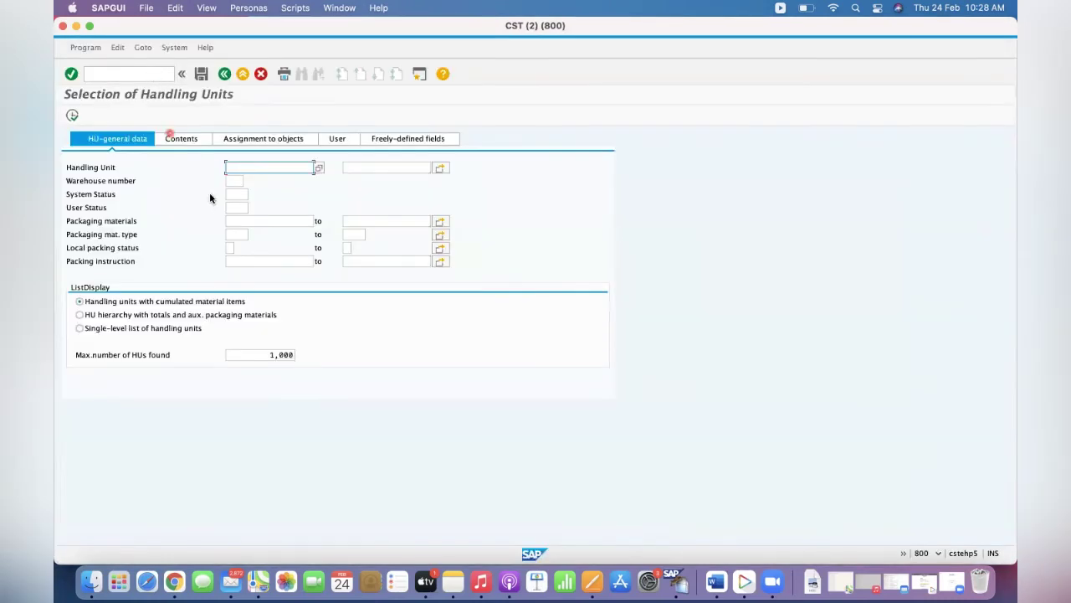
- In the new session, search by contents for handling units with material 300000252 in plant GKP4
{"action": "left_click", "coordinate": [185, 141]}
{"action": "left_click", "coordinate": [234, 210]}
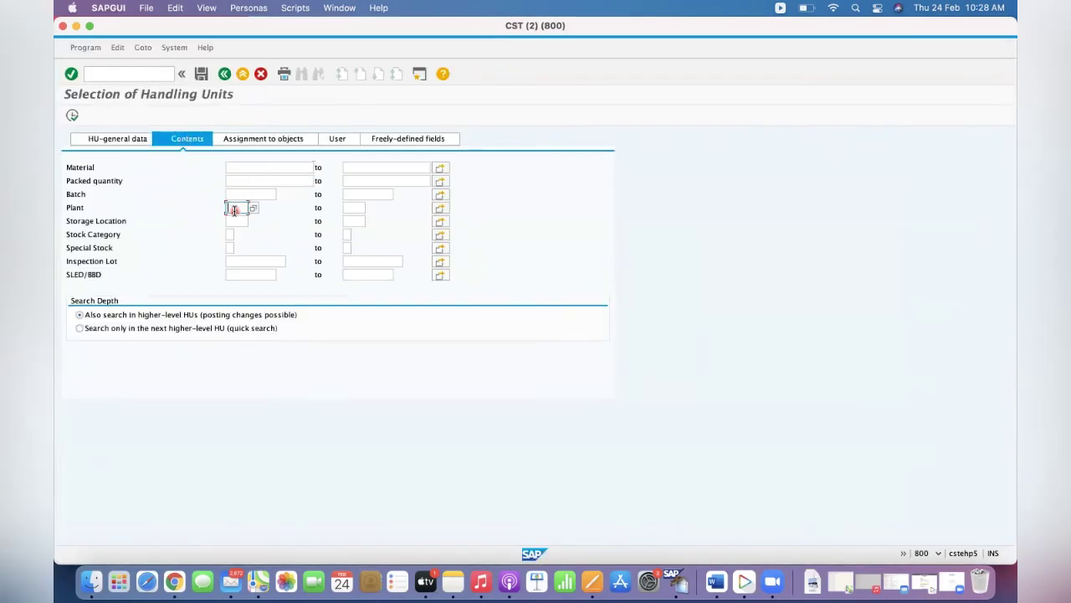
{"action": "left_click", "coordinate": [234, 166]}
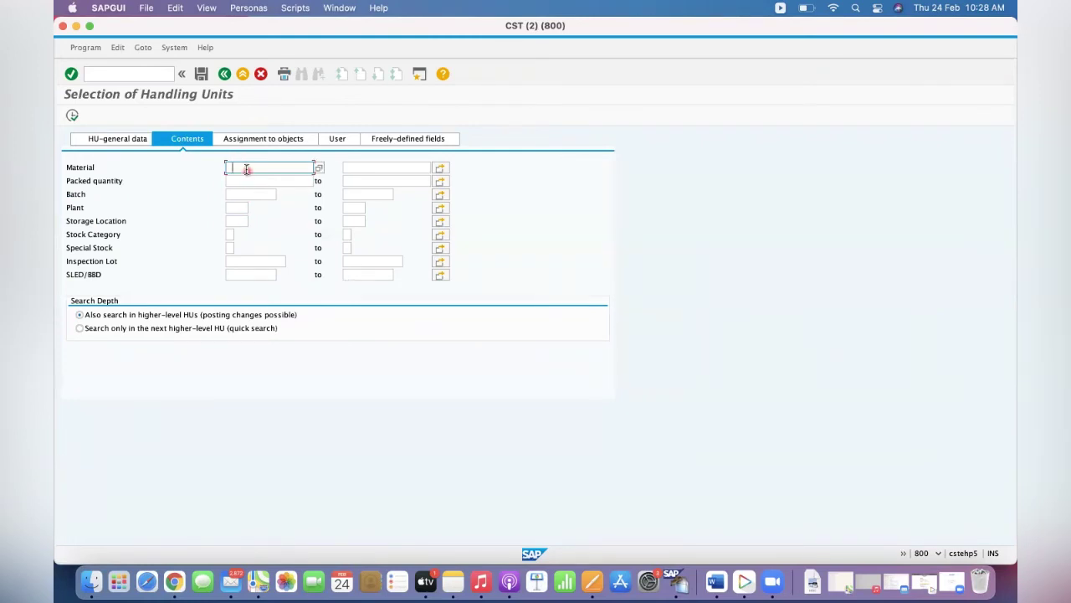
{"action": "left_click", "coordinate": [247, 169]}
{"action": "left_click", "coordinate": [248, 179]}
{"action": "left_click", "coordinate": [233, 207]}
{"action": "type", "text": "gkp4"}
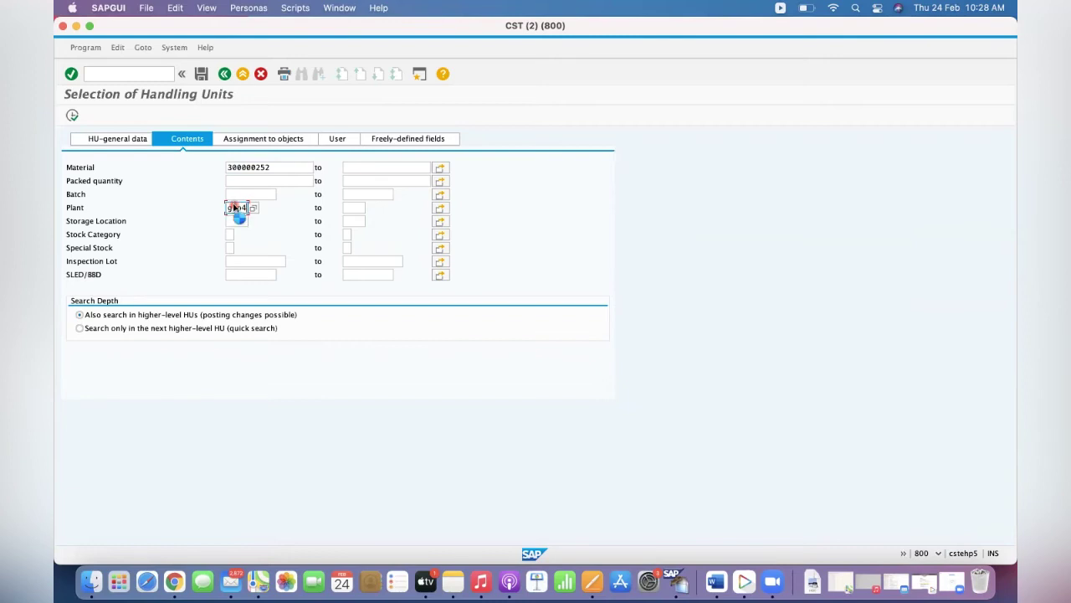
{"action": "left_click", "coordinate": [72, 114]}
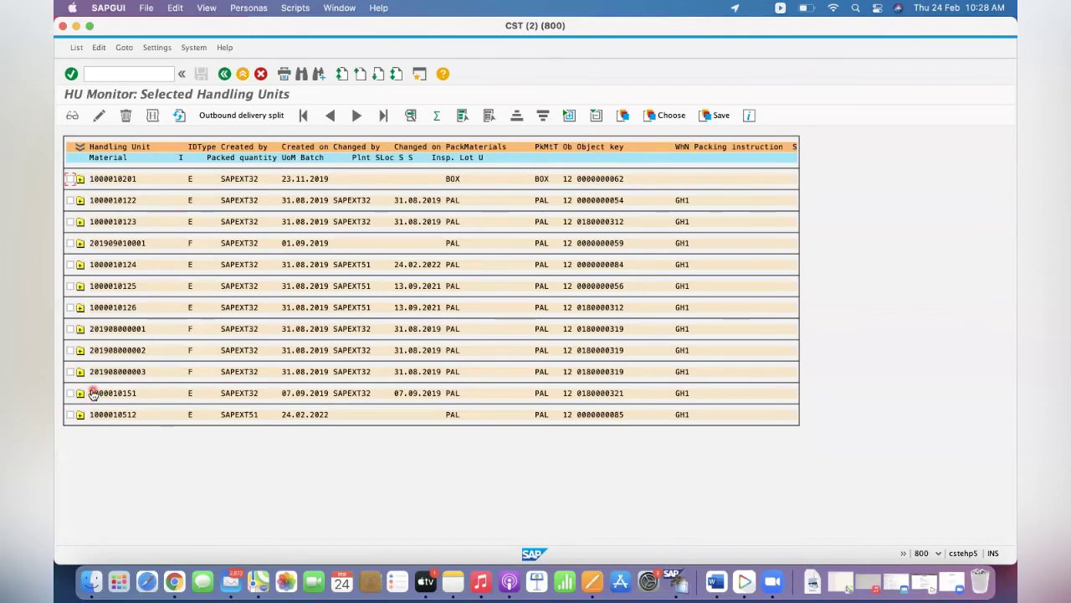
{"action": "left_click", "coordinate": [80, 393]}
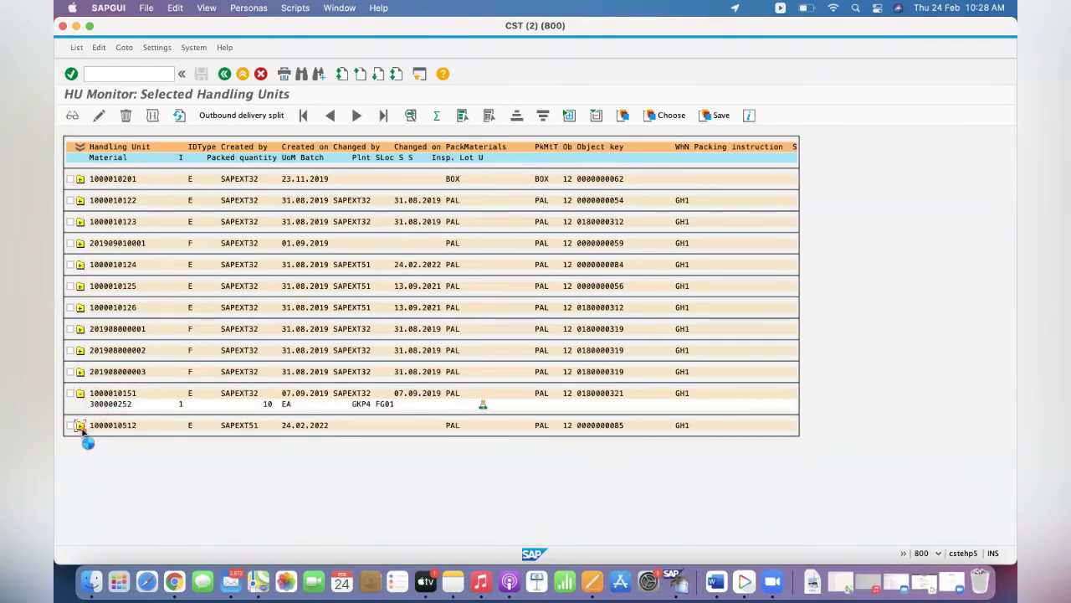
{"action": "left_click", "coordinate": [79, 425]}
{"action": "mouse_move", "coordinate": [95, 429]}
{"action": "left_mouse_down"}
{"action": "mouse_move", "coordinate": [143, 428]}
{"action": "mouse_move", "coordinate": [91, 427]}
{"action": "left_mouse_up"}
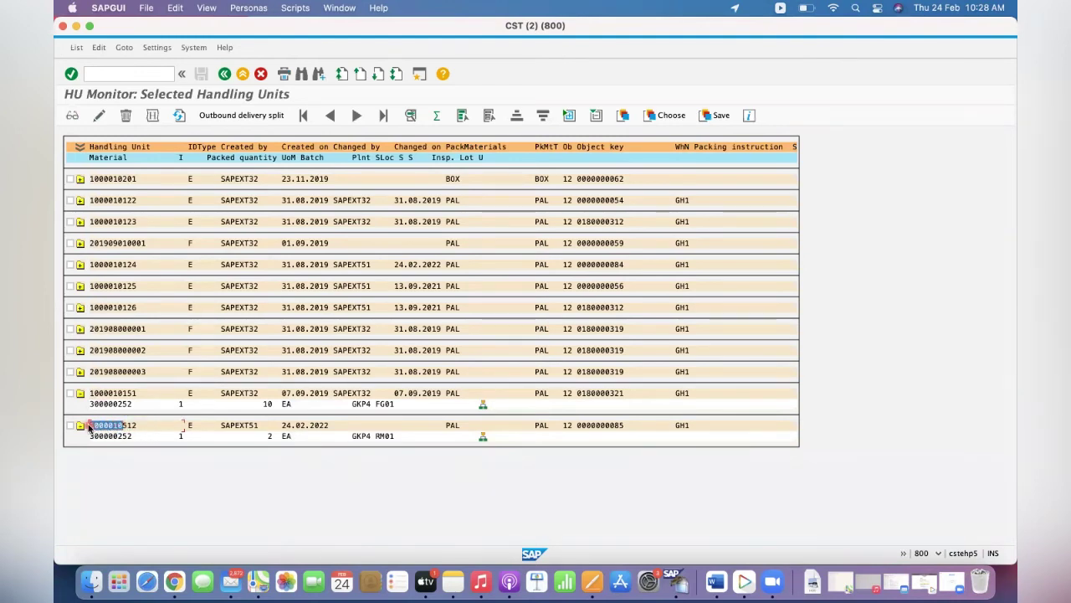
{"action": "double_click", "coordinate": [92, 428]}
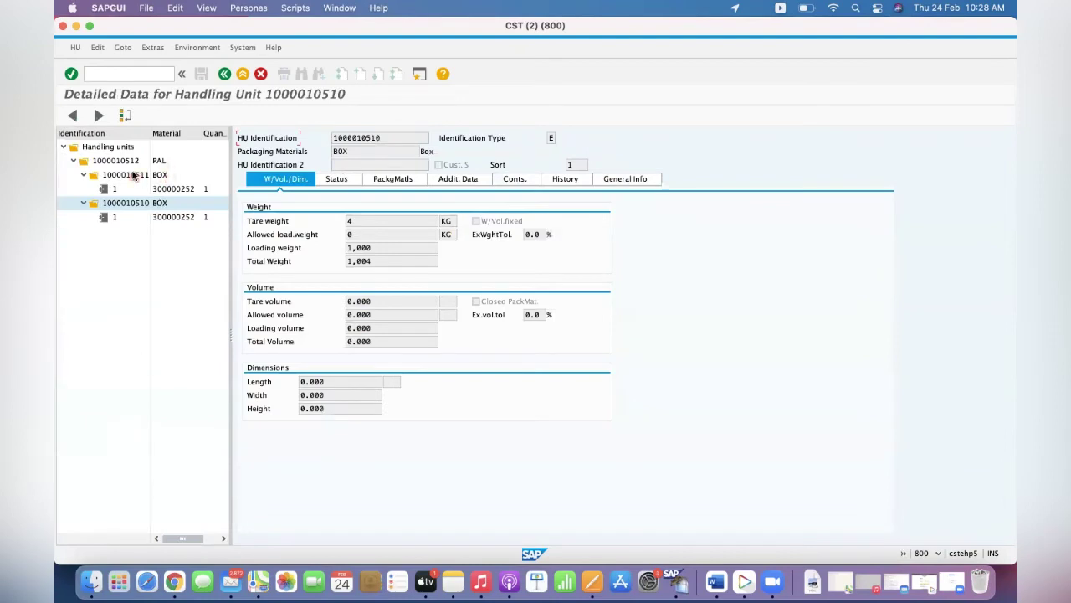
{"action": "left_click", "coordinate": [127, 164]}
{"action": "left_click_drag", "start_coordinate": [390, 138], "coordinate": [320, 139]}
{"action": "key", "text": "super+c"}
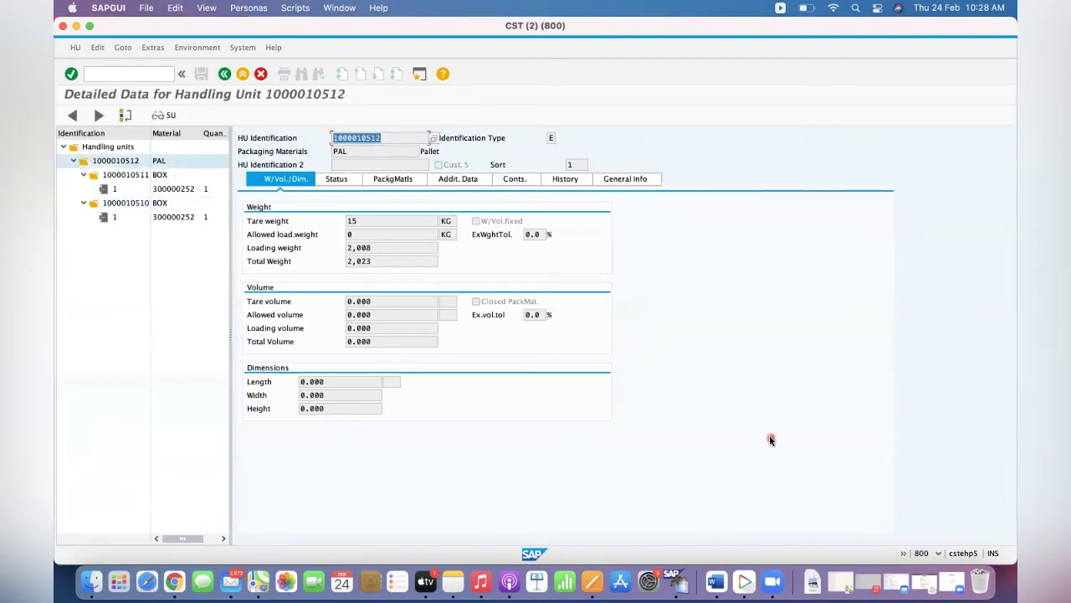
{"action": "right_click", "coordinate": [678, 584]}
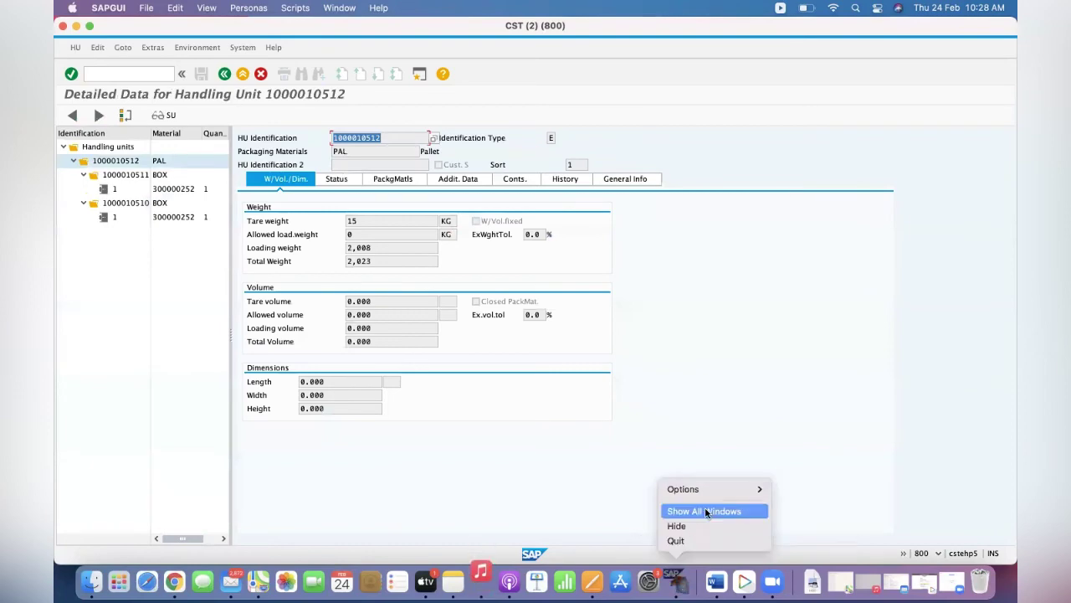
{"action": "left_click", "coordinate": [696, 511]}
{"action": "left_click", "coordinate": [595, 129]}
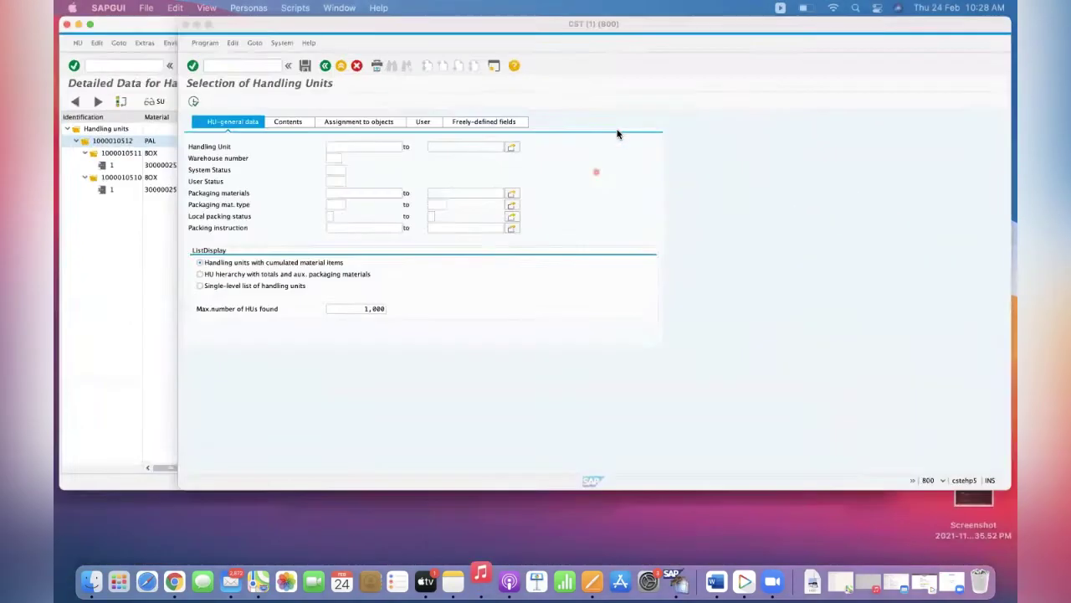
{"action": "key", "text": "super+v"}
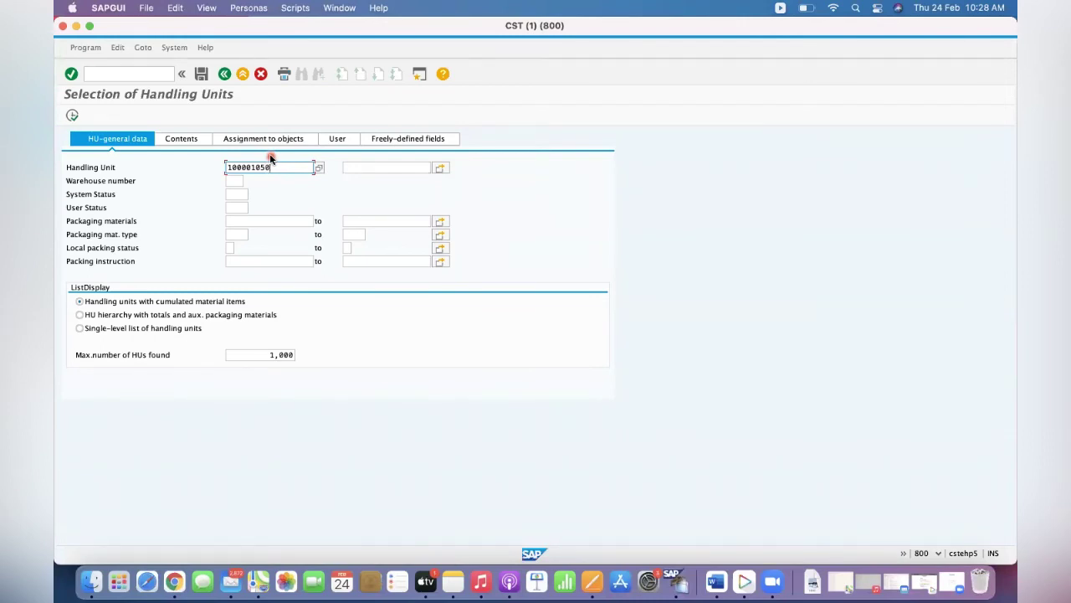
{"action": "type", "text": "00"}
{"action": "key", "text": "Tab"}
{"action": "key", "text": "super+v"}
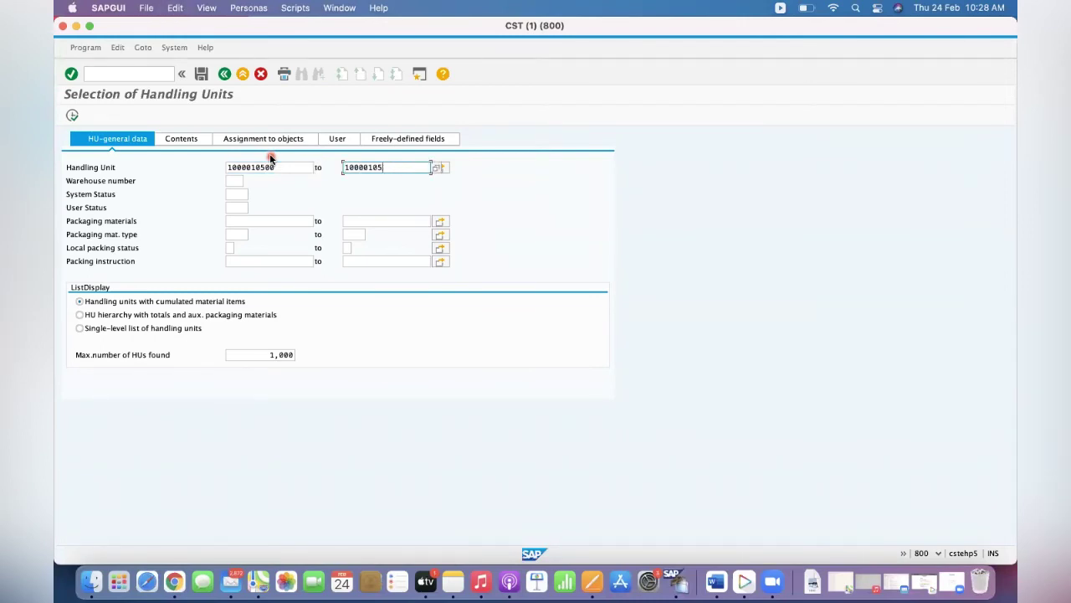
{"action": "left_click", "coordinate": [72, 115]}
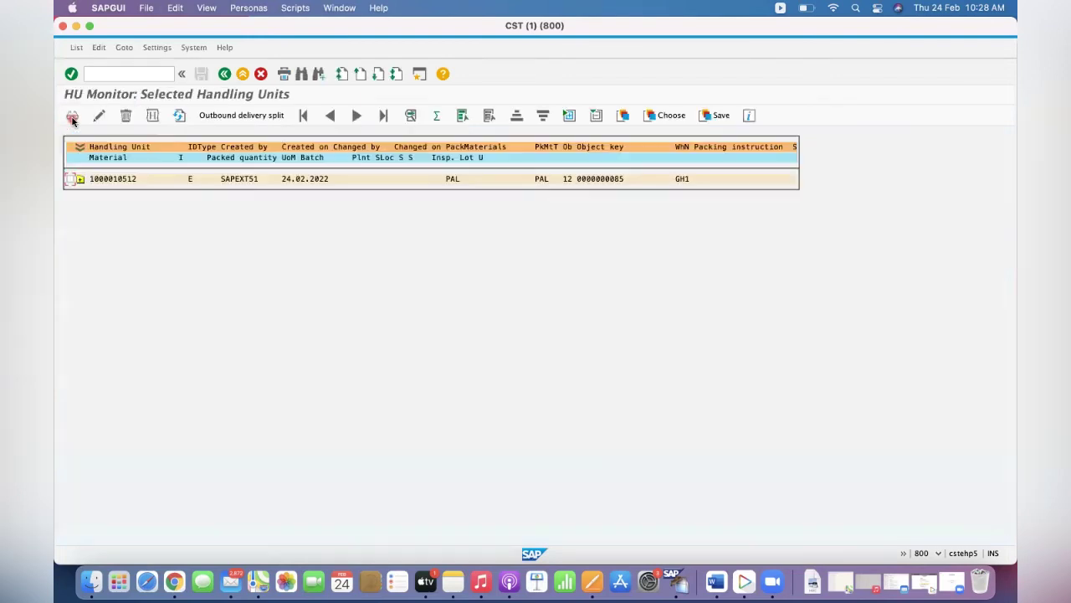
{"action": "left_click", "coordinate": [72, 180]}
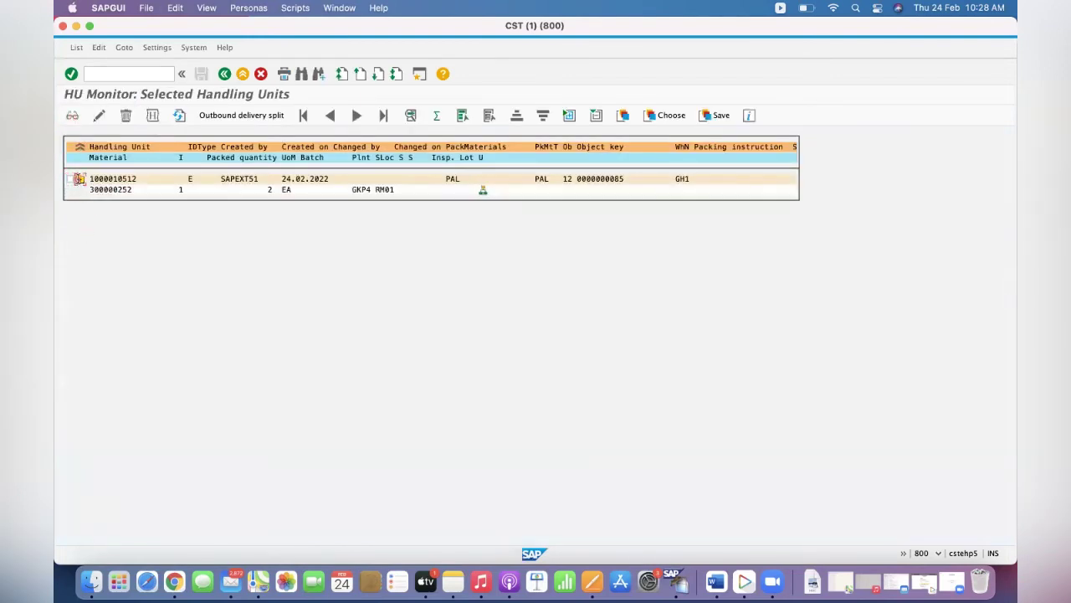
{"action": "double_click", "coordinate": [125, 180]}
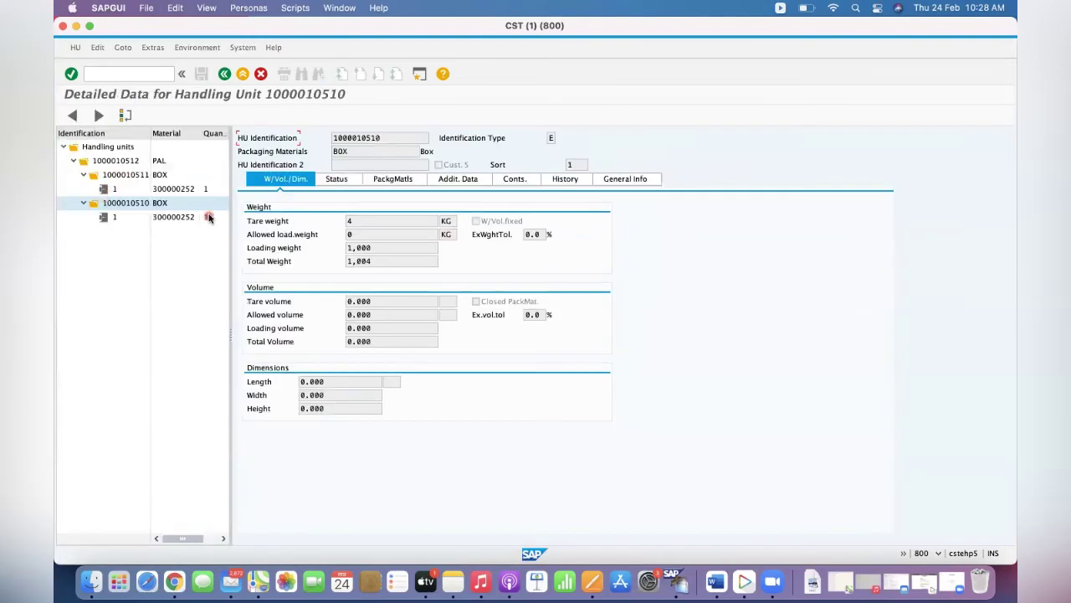
{"action": "left_click", "coordinate": [126, 174]}
{"action": "left_click", "coordinate": [115, 160]}
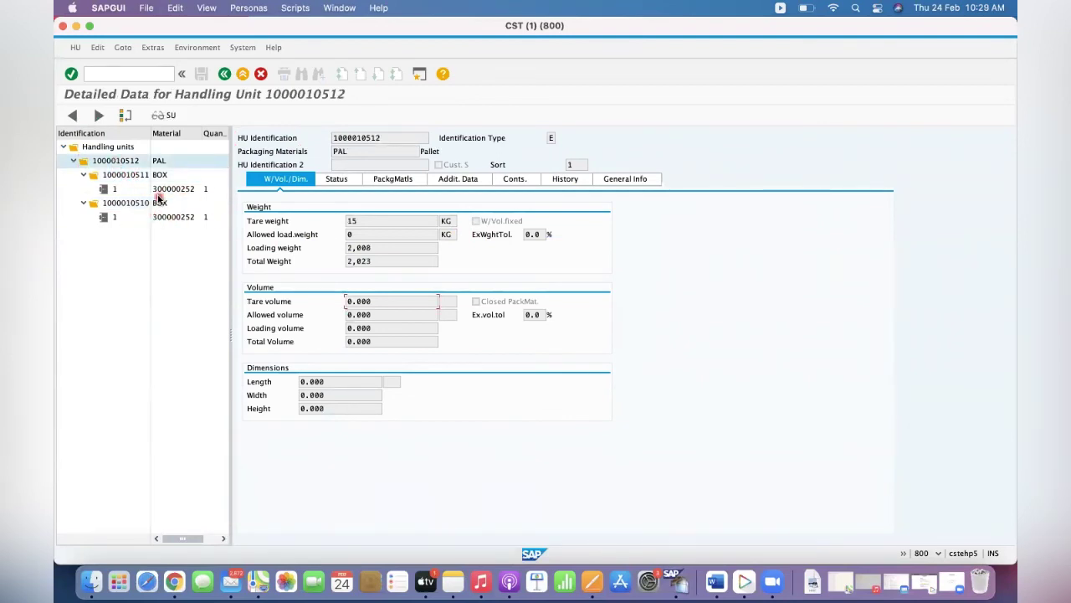
{"action": "left_click", "coordinate": [164, 114]}
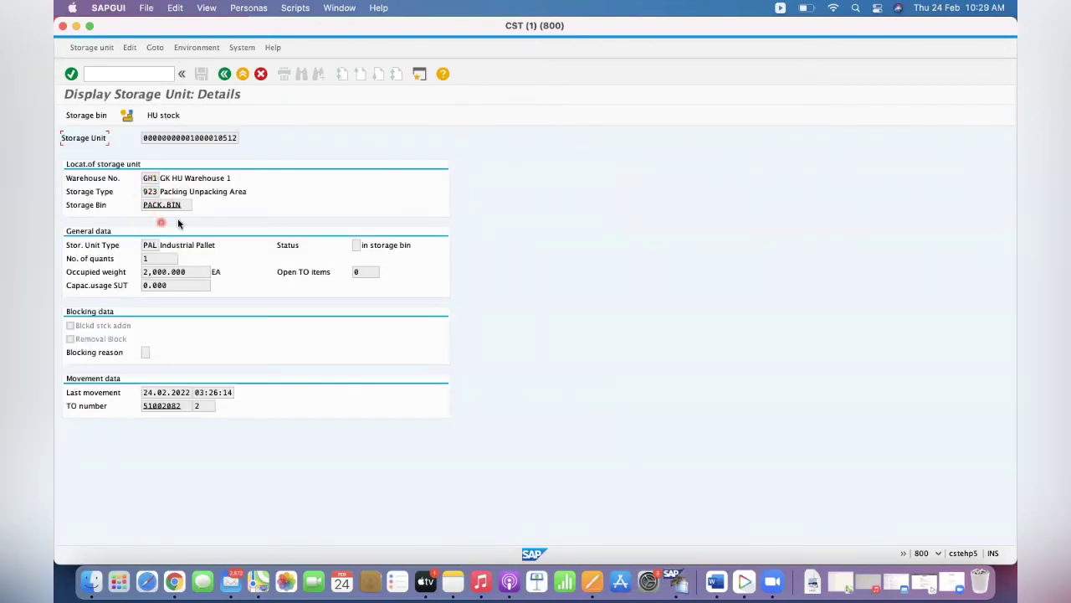
{"action": "left_click", "coordinate": [225, 74]}
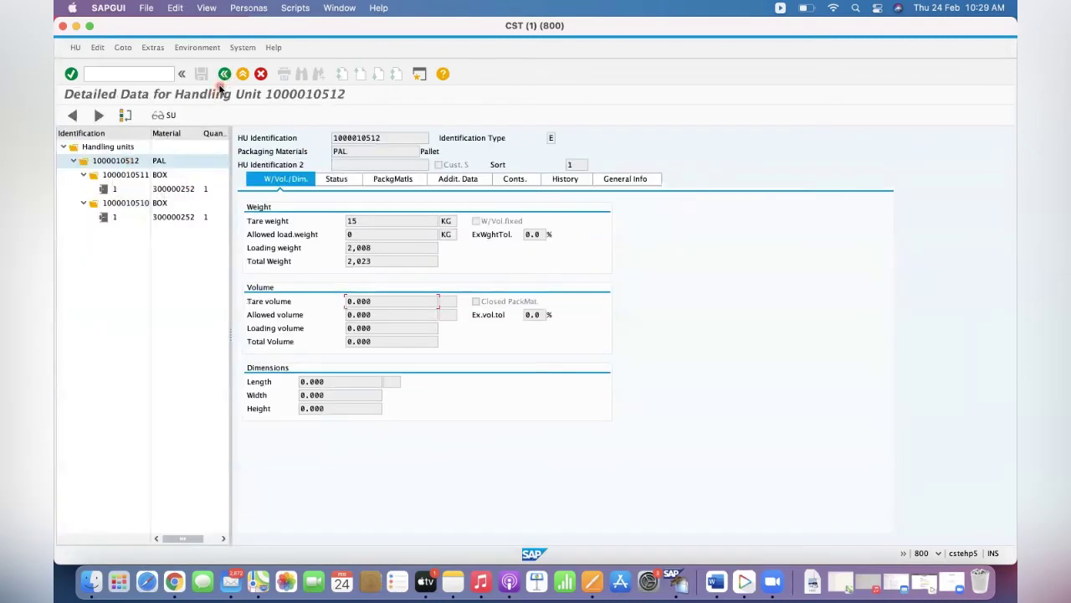
{"action": "left_click", "coordinate": [224, 75]}
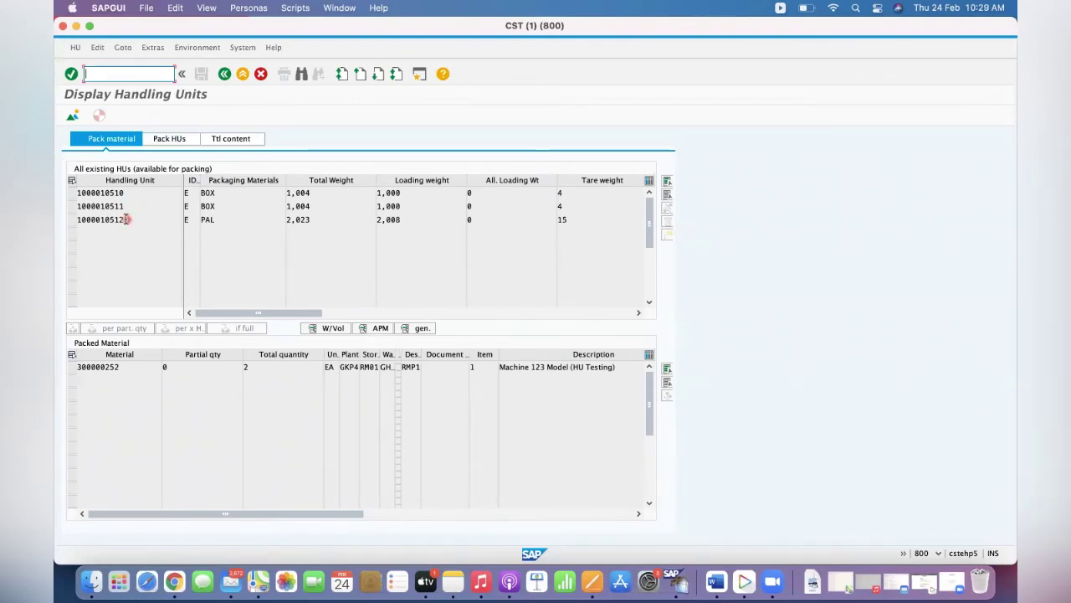
{"action": "left_click", "coordinate": [378, 355]}
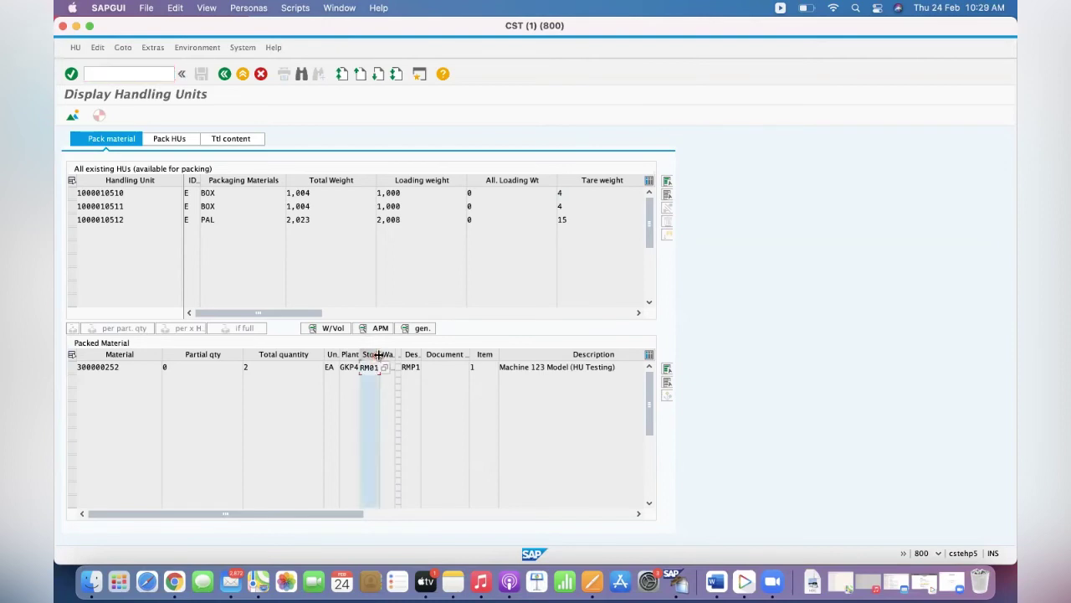
{"action": "double_click", "coordinate": [378, 355]}
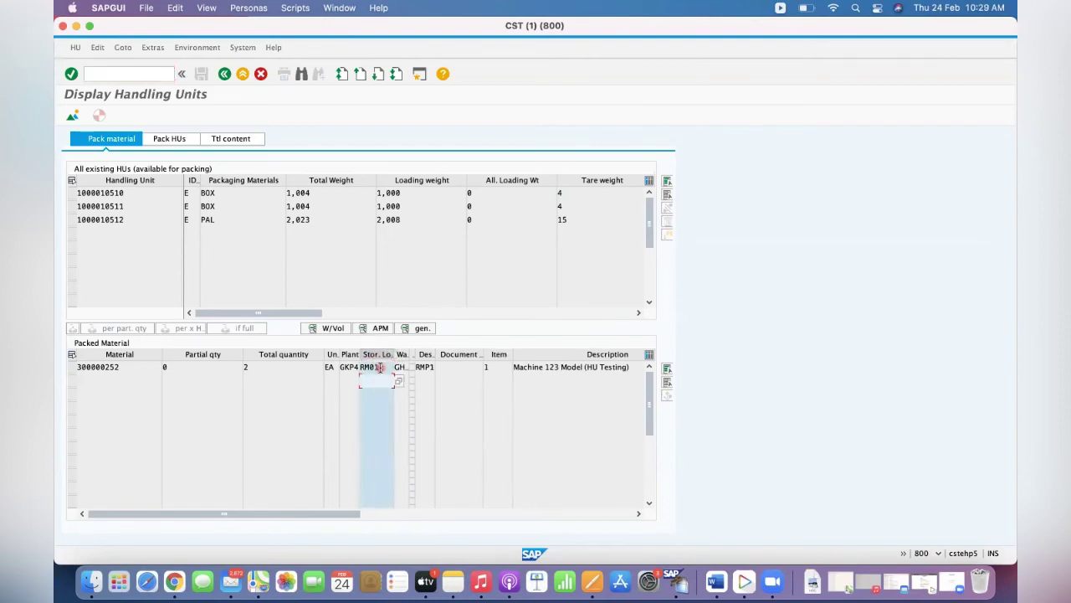
{"action": "double_click", "coordinate": [435, 354]}
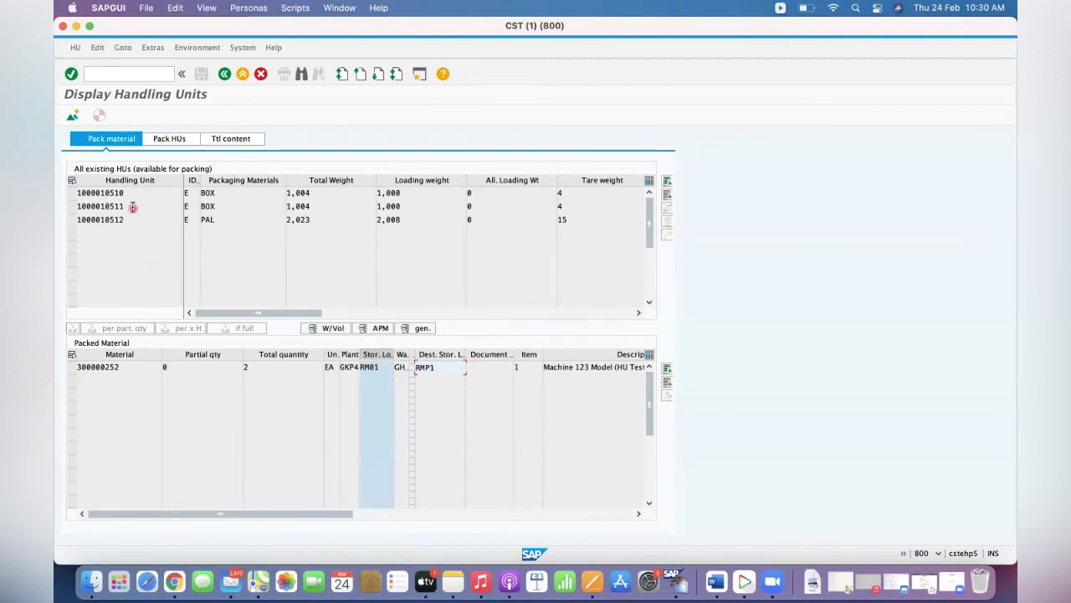
{"action": "left_click", "coordinate": [225, 77]}
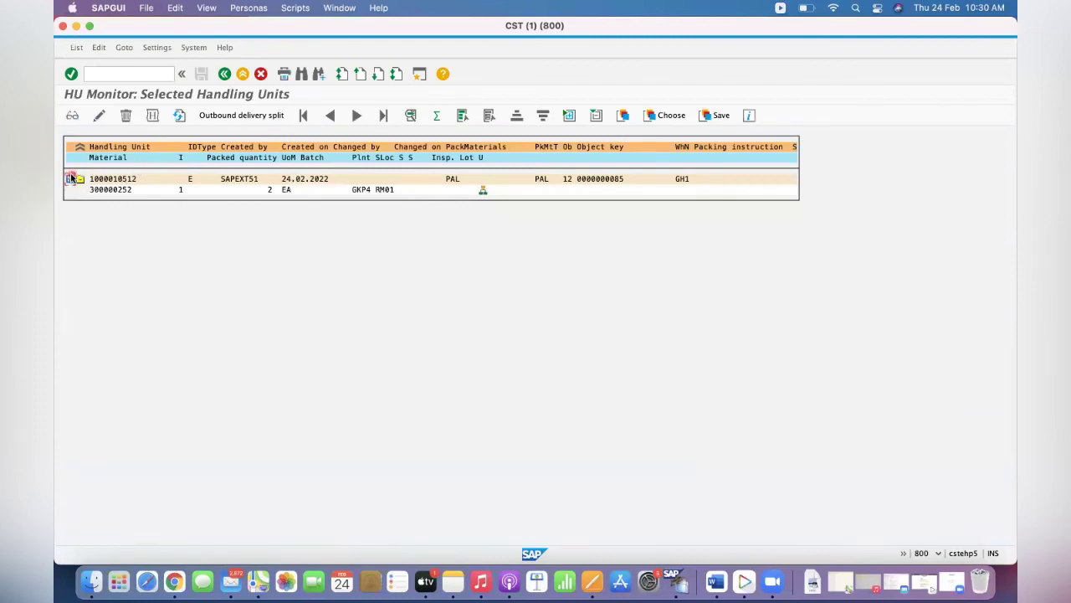
{"action": "left_click", "coordinate": [98, 115]}
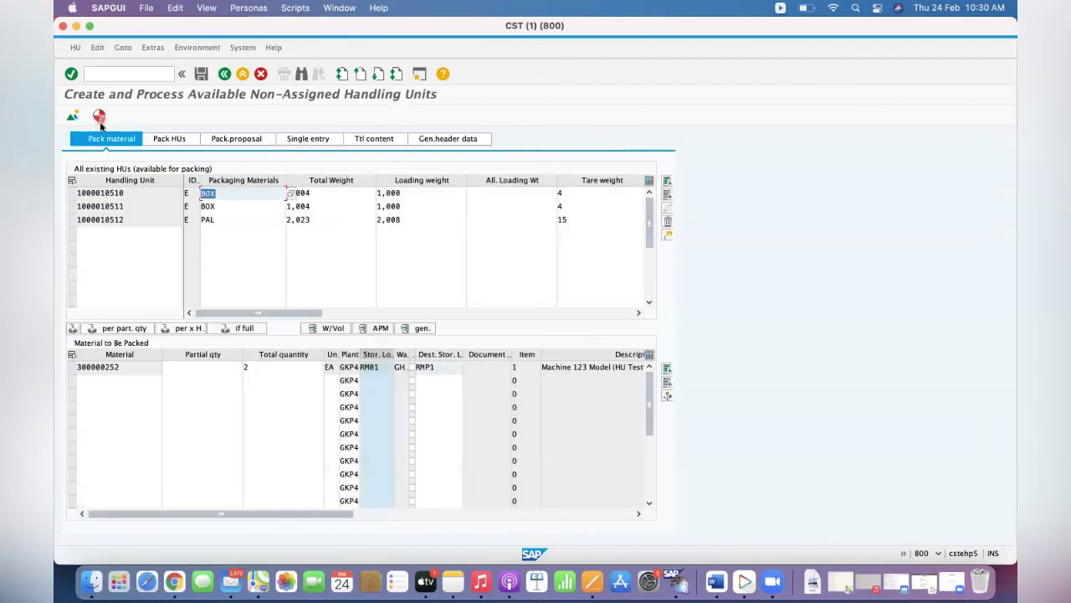
{"action": "left_click", "coordinate": [72, 192]}
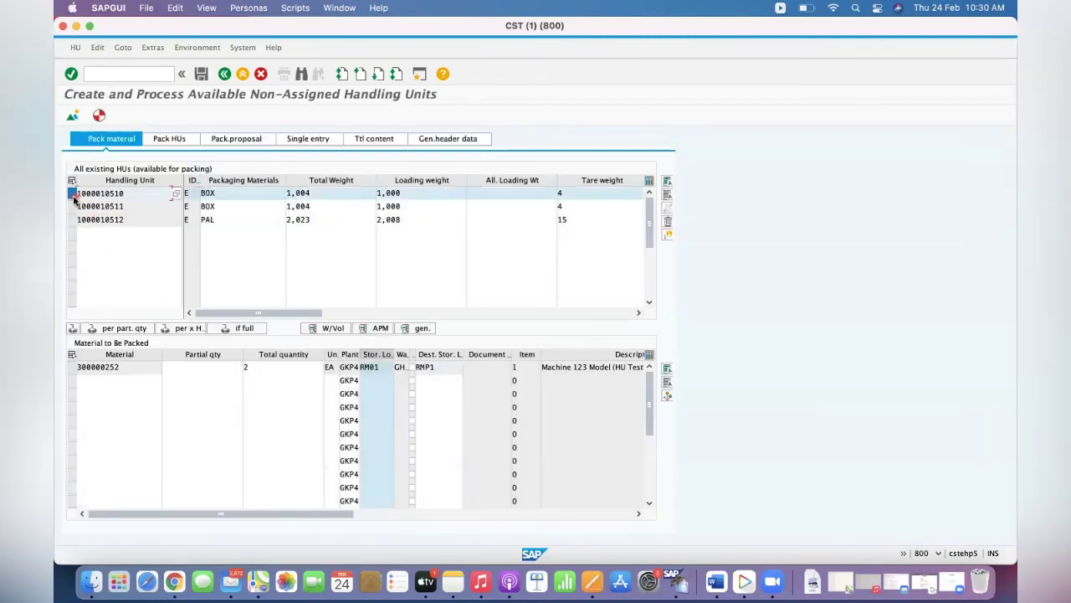
{"action": "left_click", "coordinate": [667, 225]}
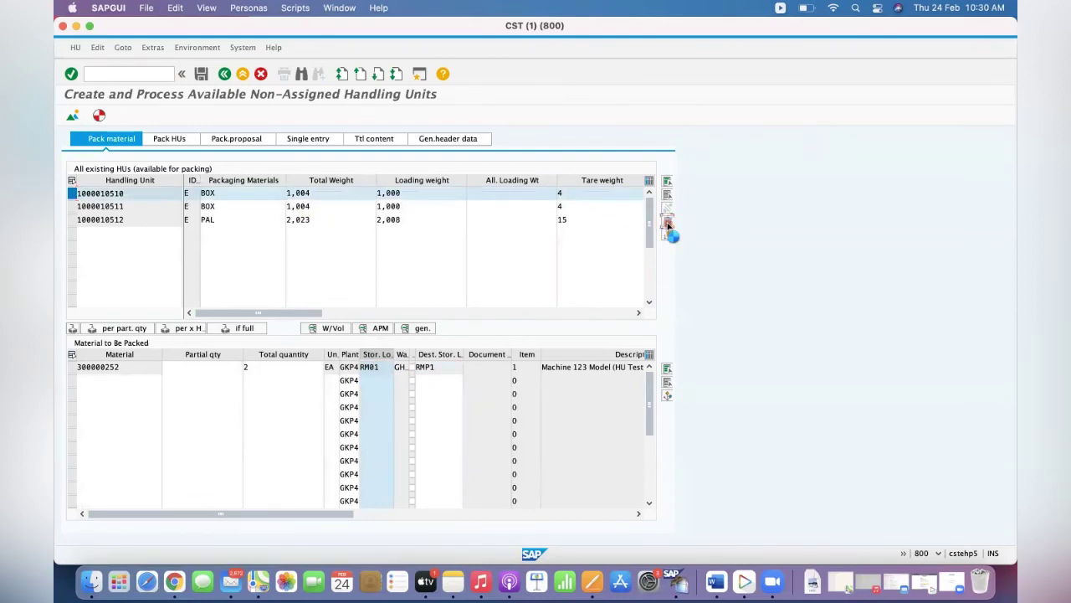
{"action": "left_click", "coordinate": [234, 170]}
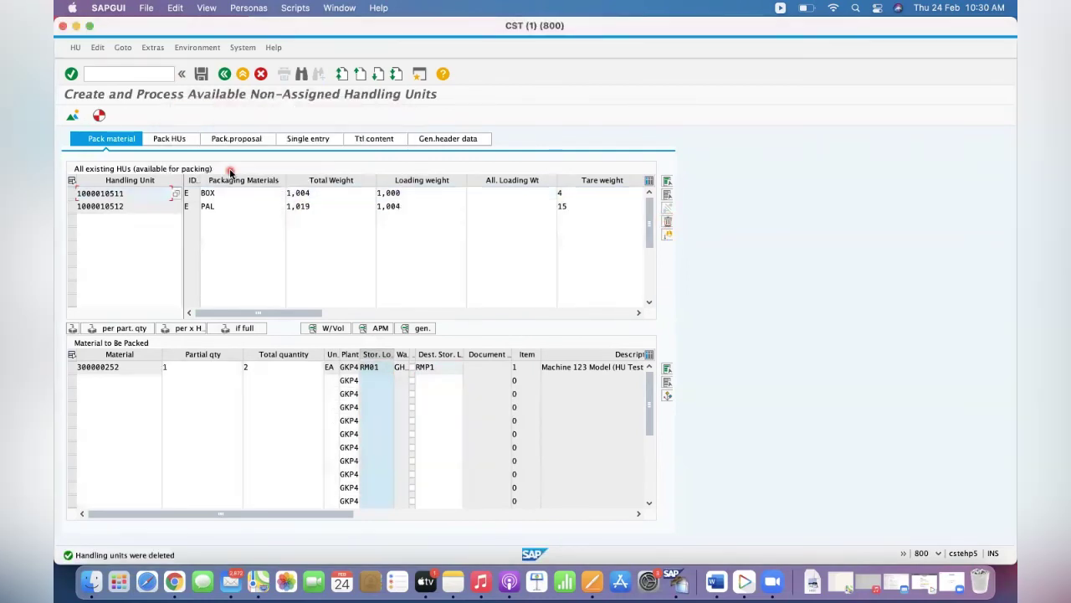
{"action": "left_click", "coordinate": [202, 74]}
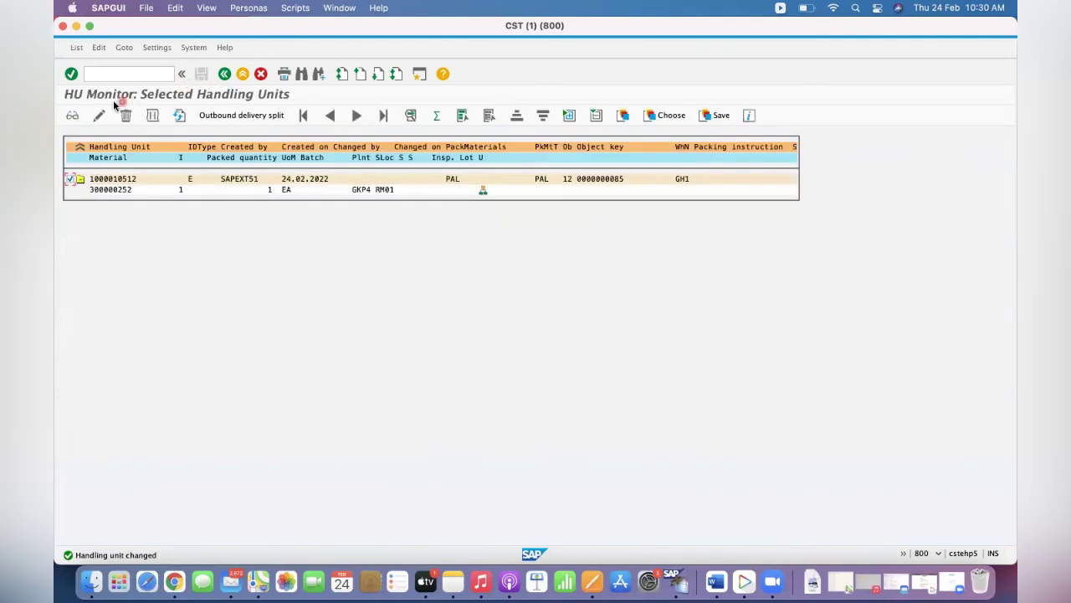
{"action": "left_click", "coordinate": [225, 75]}
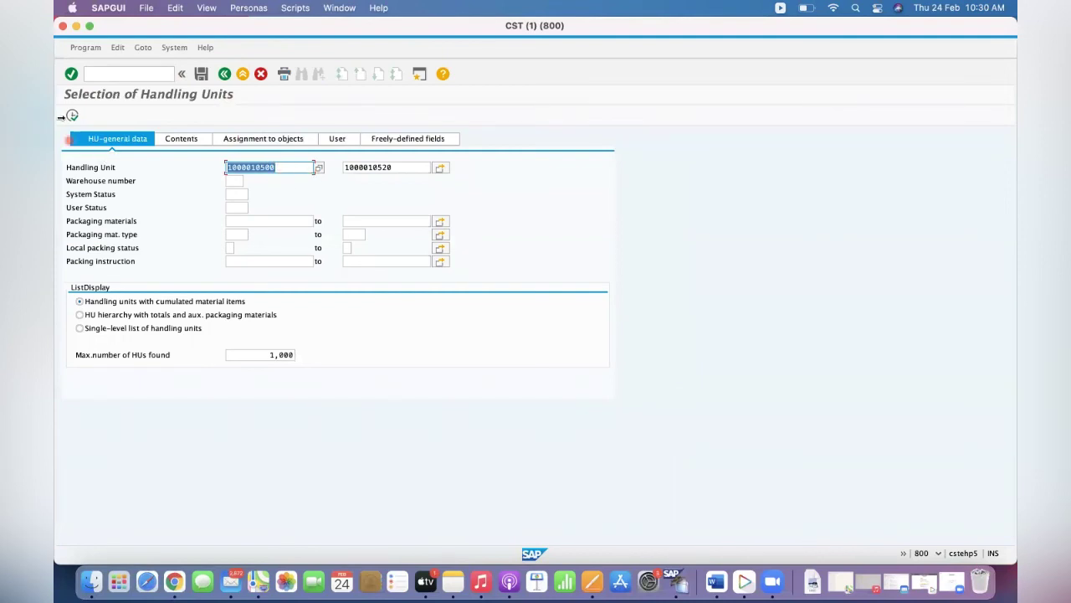
{"action": "left_click", "coordinate": [72, 116]}
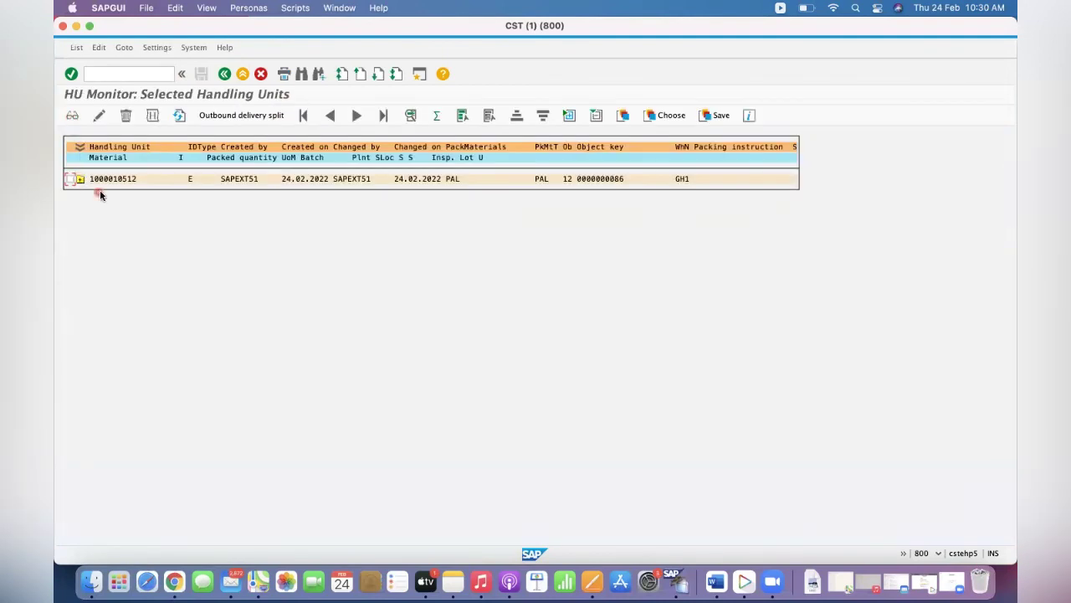
{"action": "left_click", "coordinate": [80, 180]}
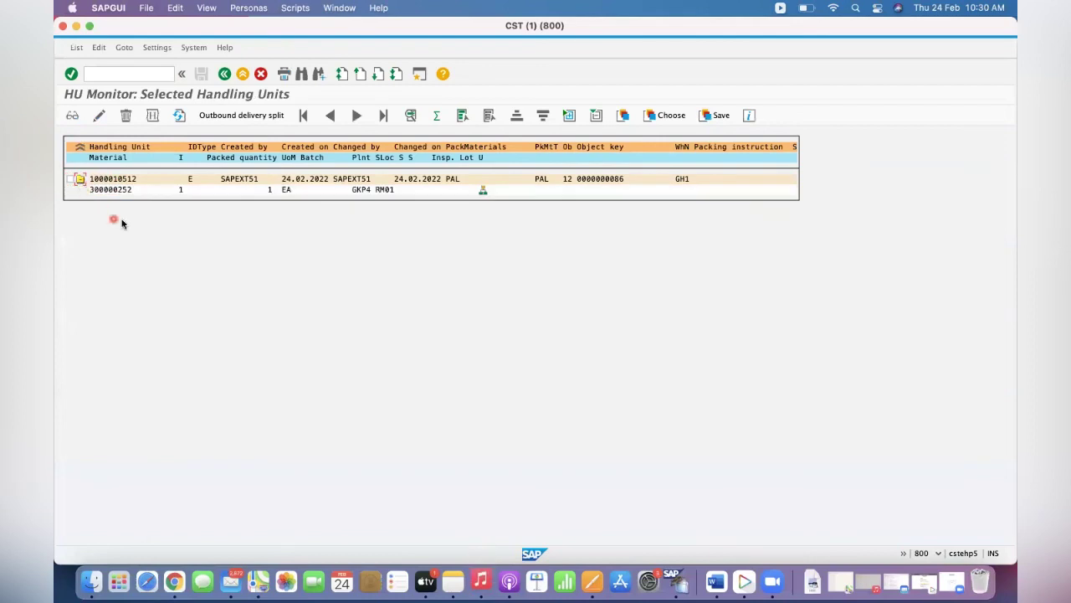
{"action": "left_click", "coordinate": [225, 73]}
{"action": "left_click", "coordinate": [196, 142]}
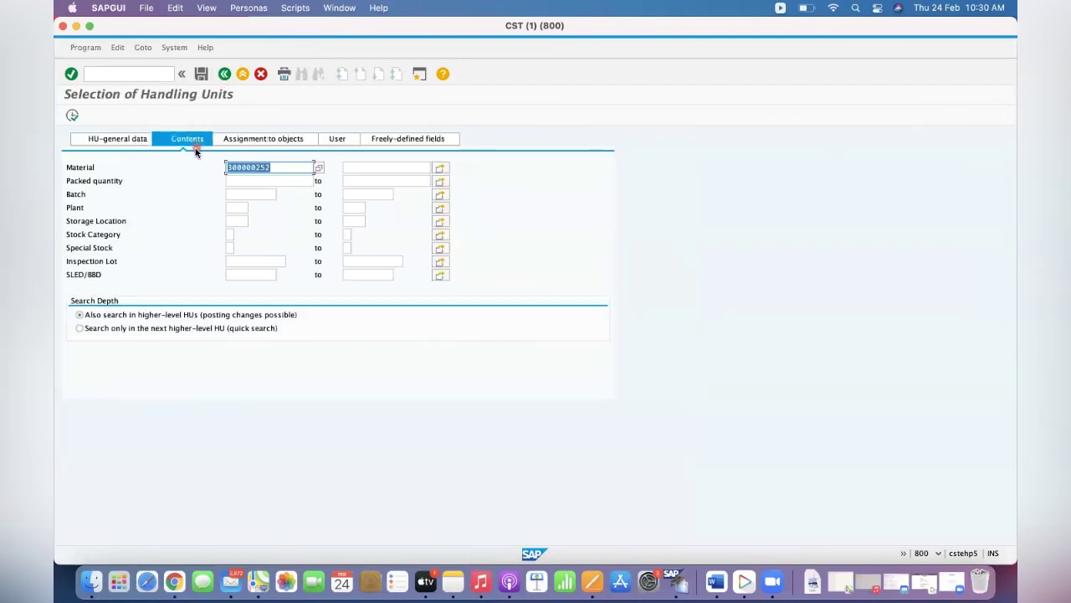
{"action": "left_click", "coordinate": [72, 115]}
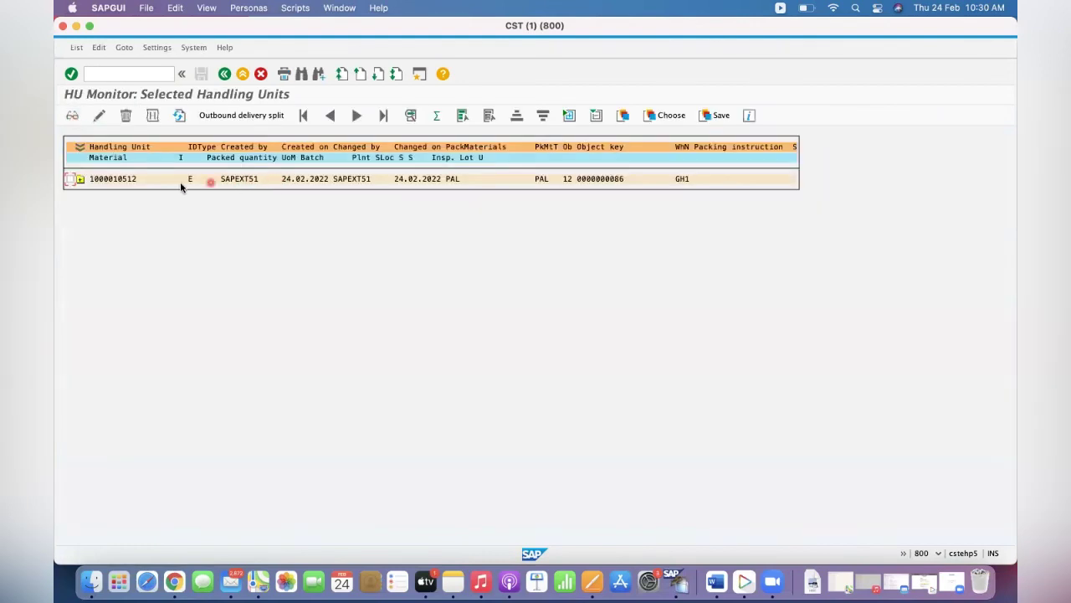
{"action": "left_click", "coordinate": [224, 74]}
{"action": "left_click", "coordinate": [293, 168]}
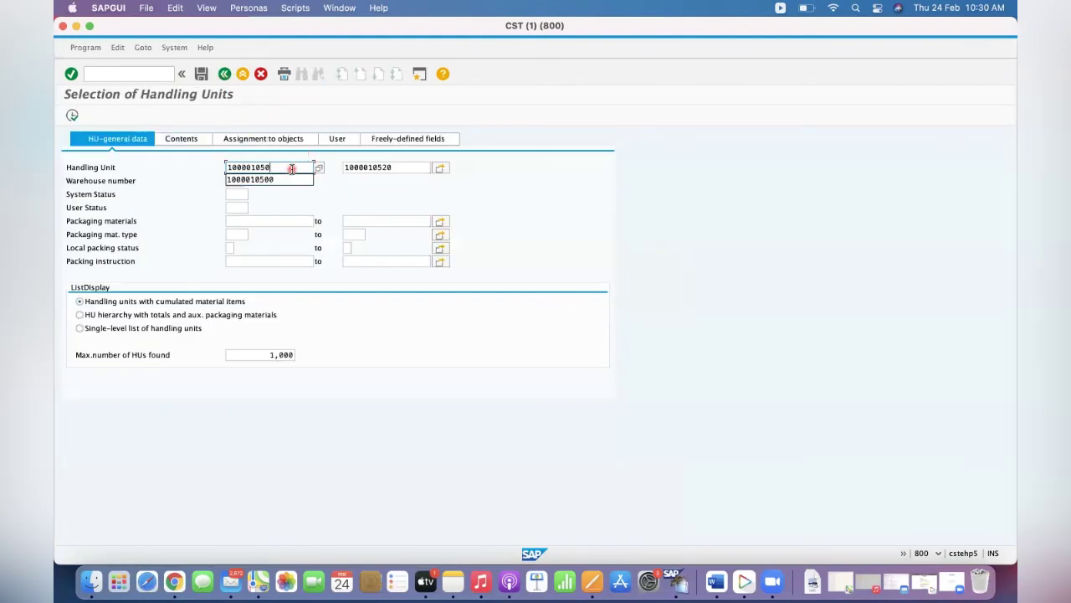
{"action": "key", "text": "Tab"}
{"action": "key", "text": "Delete"}
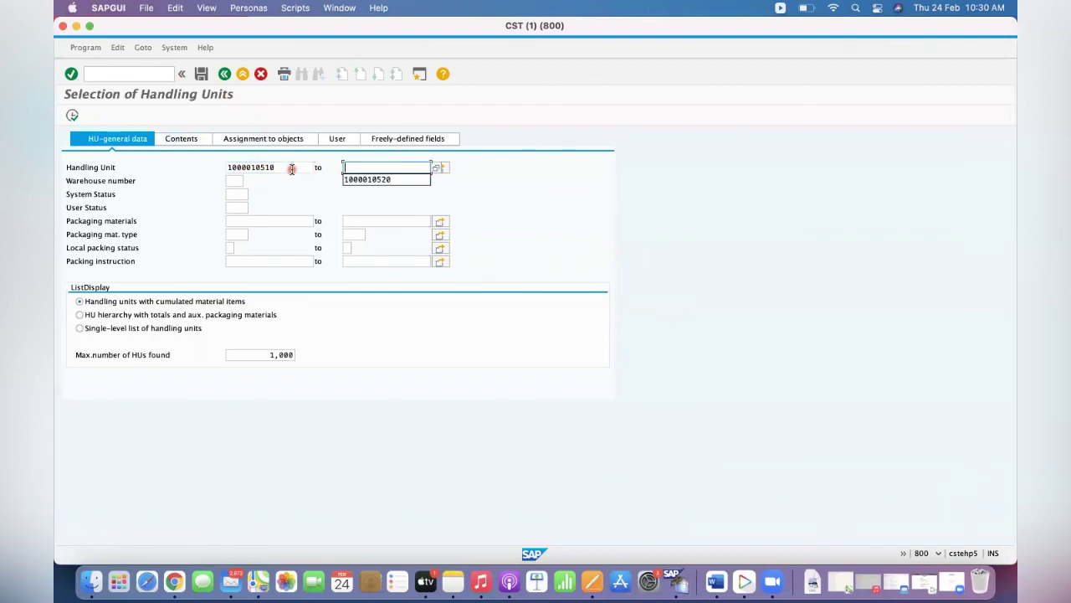
{"action": "left_click", "coordinate": [72, 115]}
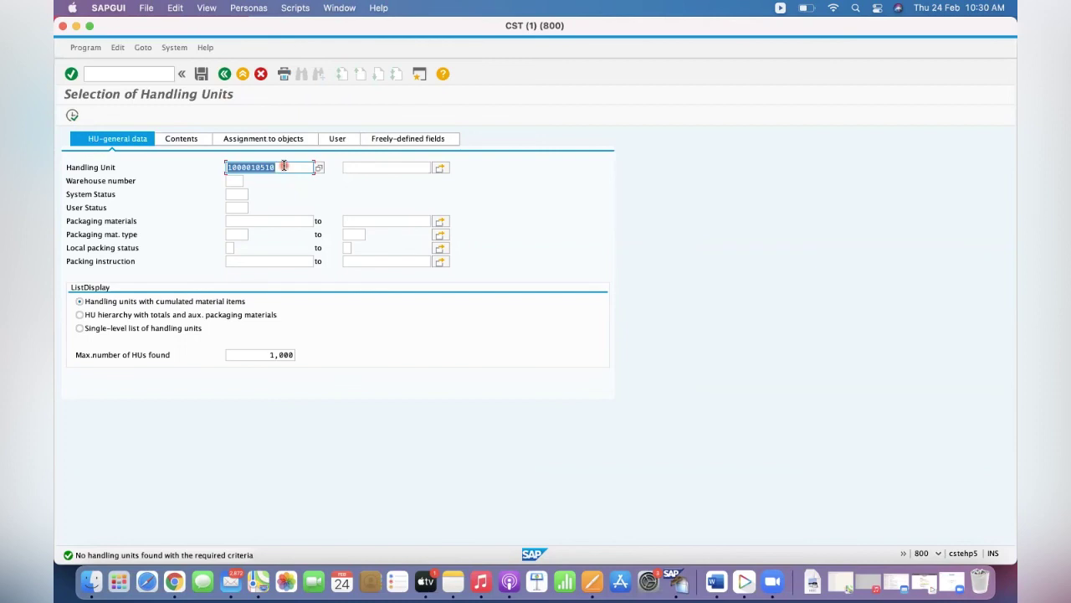
{"action": "left_click", "coordinate": [186, 142]}
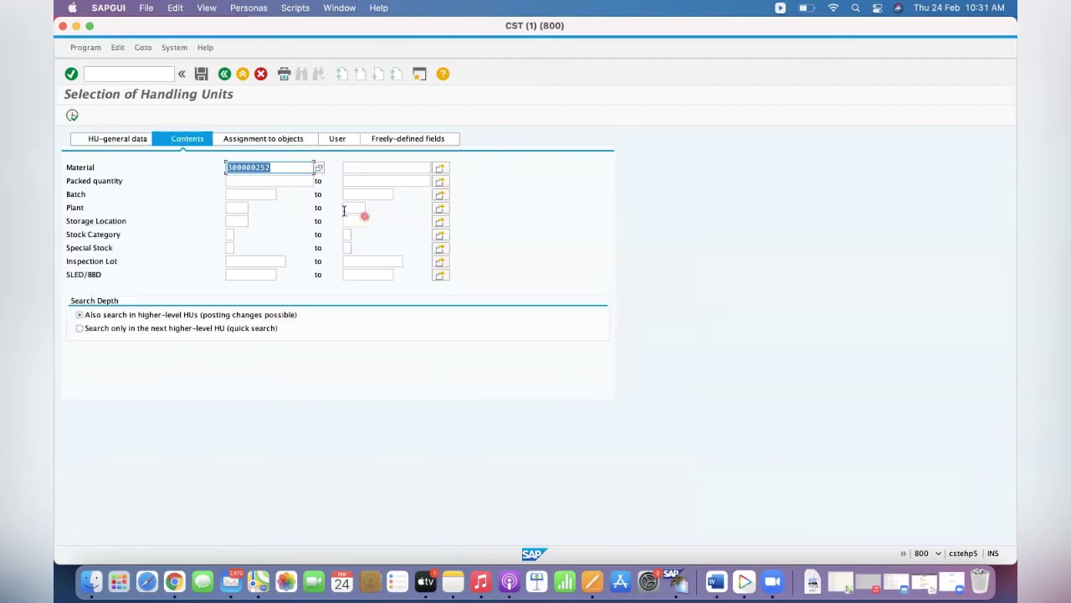
{"action": "left_click", "coordinate": [112, 140]}
{"action": "left_click", "coordinate": [295, 171]}
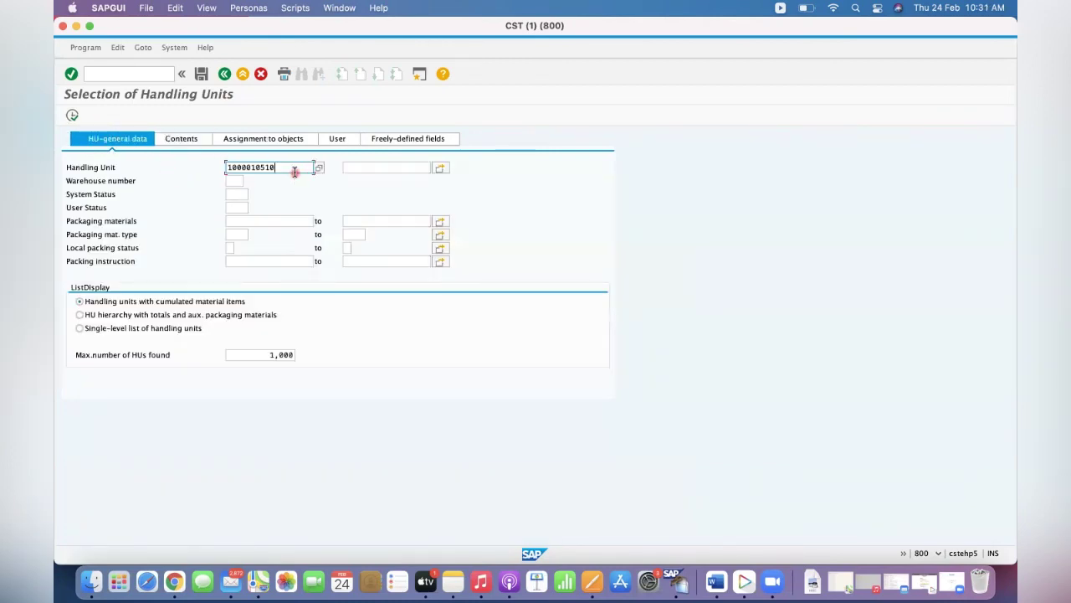
{"action": "key", "text": "BackSpace"}
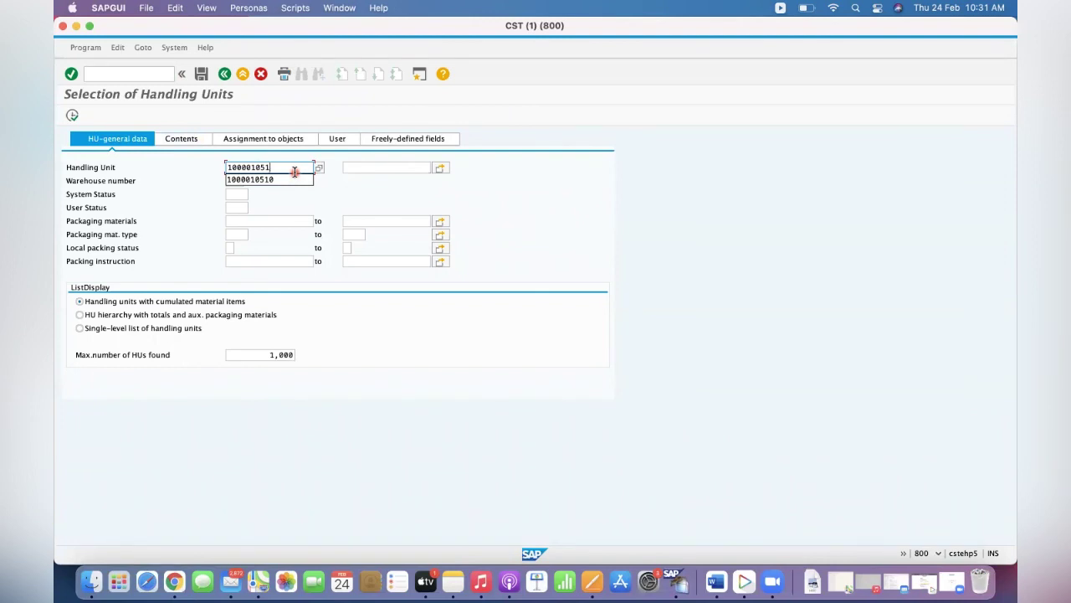
{"action": "key", "text": "BackSpace"}
{"action": "type", "text": "00"}
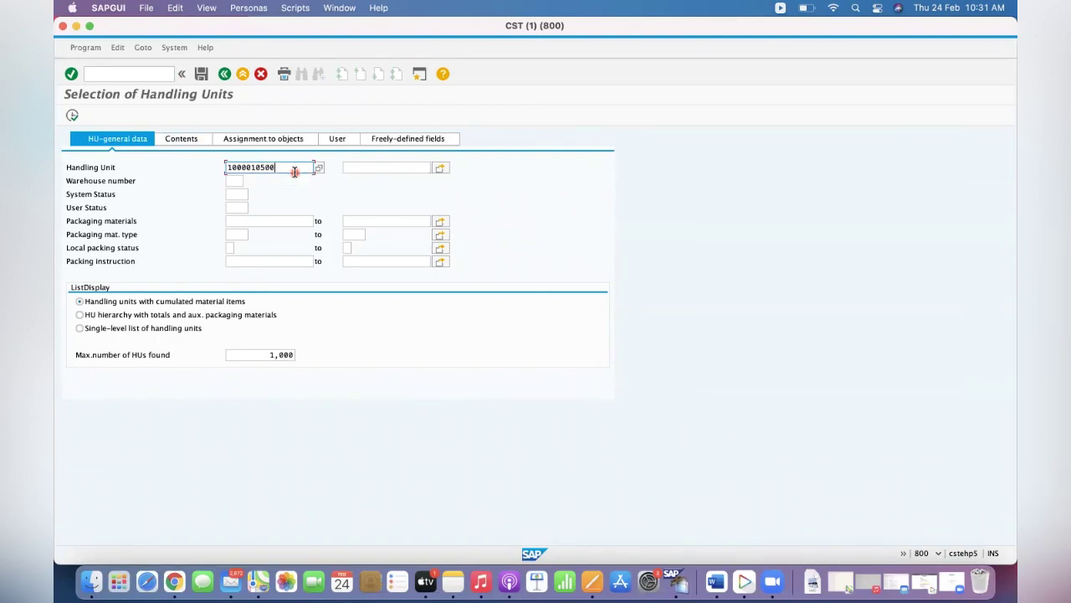
{"action": "key", "text": "Tab"}
{"action": "key", "text": "BackSpace"}
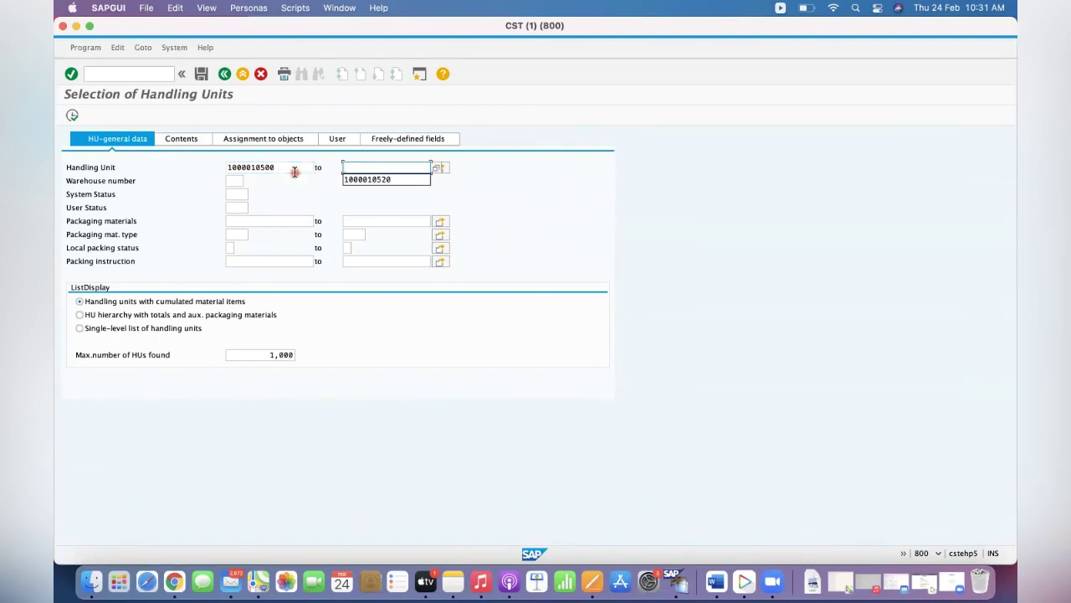
{"action": "key", "text": "Down"}
{"action": "key", "text": "Return"}
{"action": "left_click", "coordinate": [72, 114]}
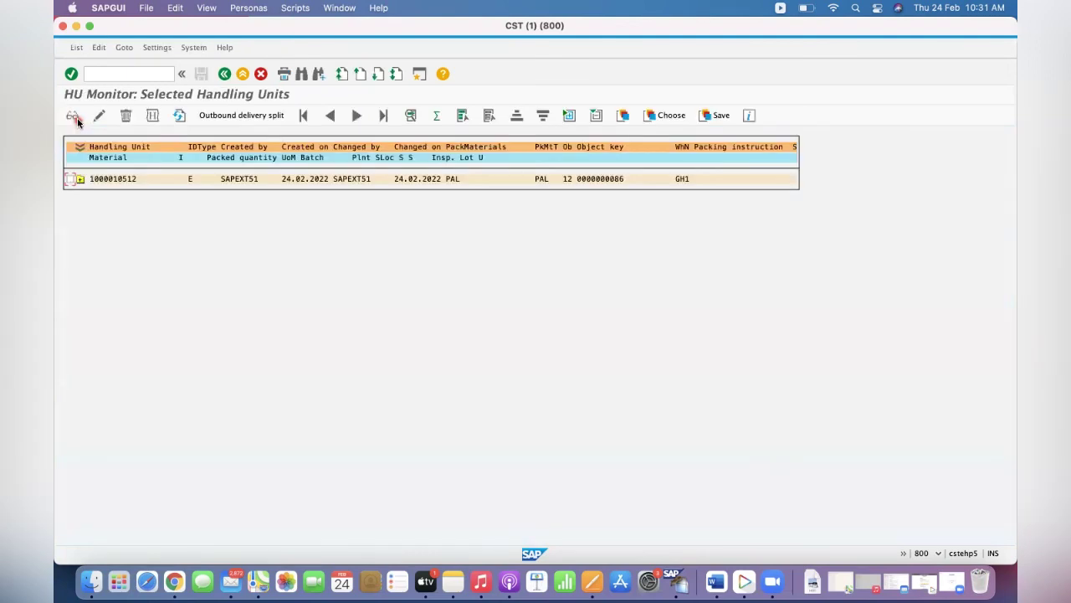
{"action": "left_click", "coordinate": [80, 179]}
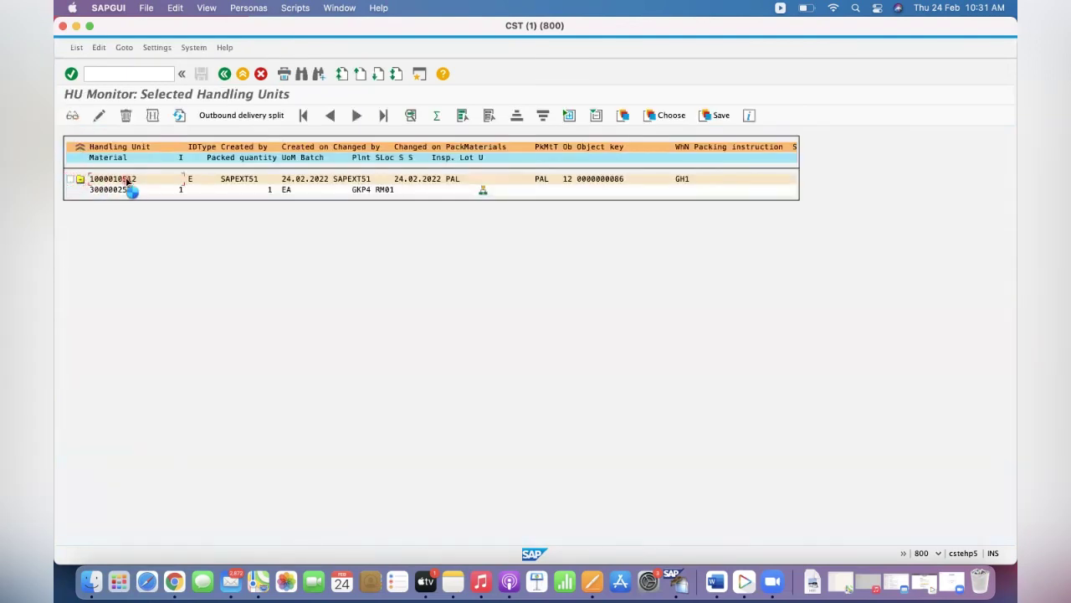